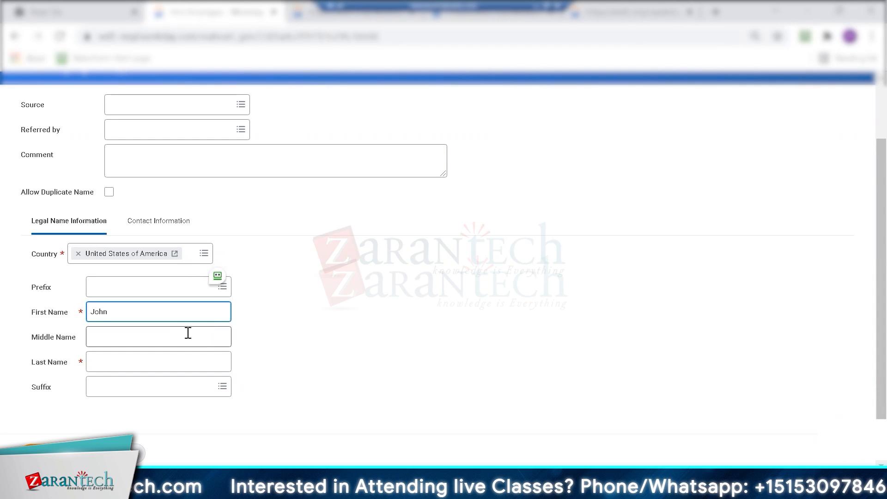
- Enter the pre-hire's last name and add an email entry with the email address under the contact information
{"action": "left_click", "coordinate": [177, 359]}
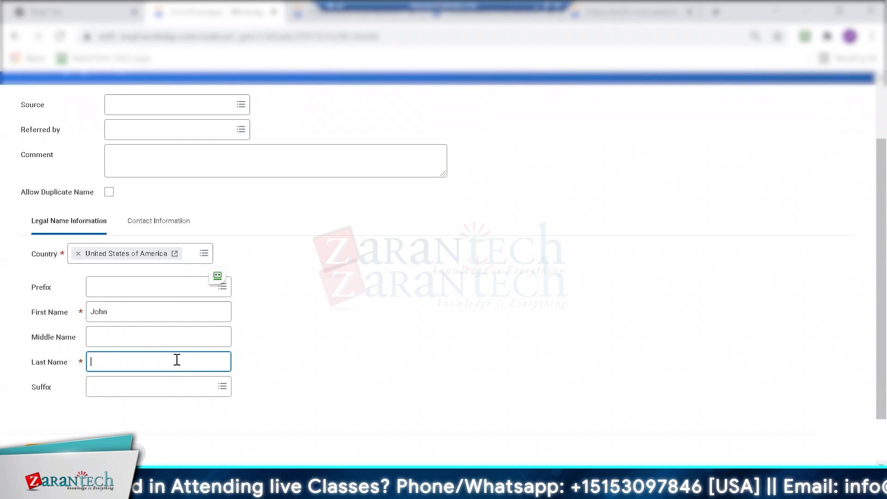
{"action": "type", "text": "Smith"}
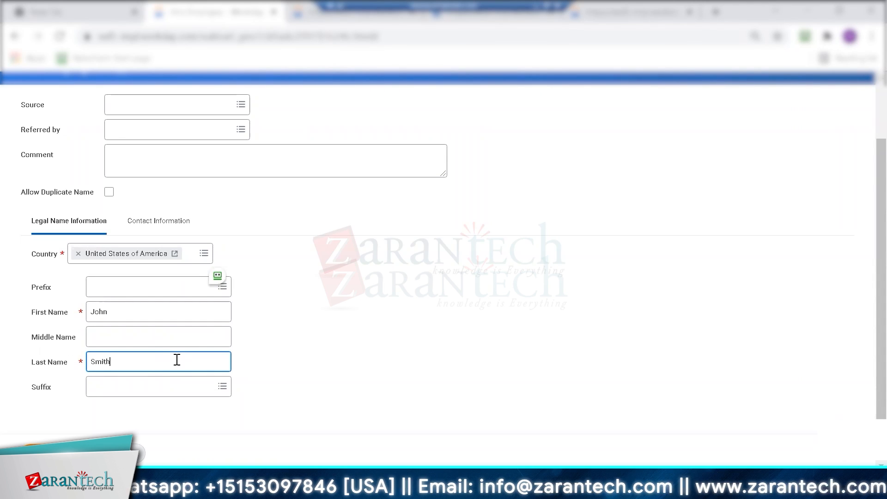
{"action": "left_click", "coordinate": [163, 224]}
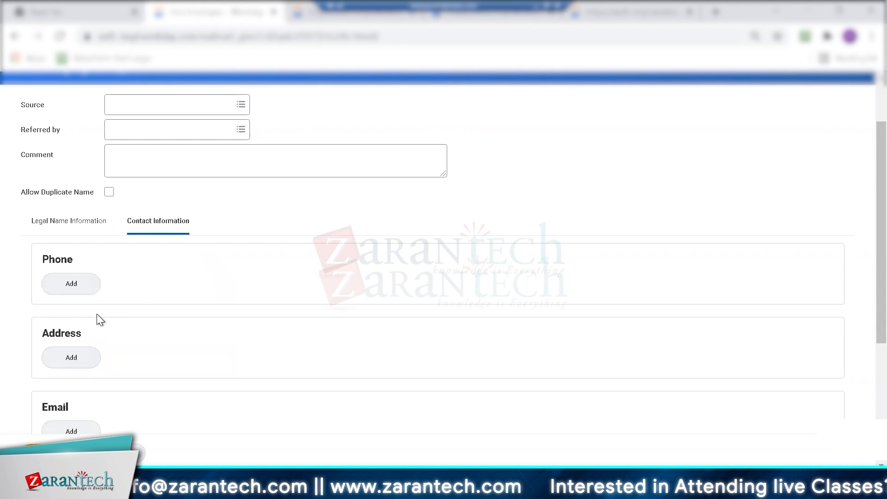
{"action": "scroll", "coordinate": [117, 392], "scroll_direction": "down", "scroll_amount": 3}
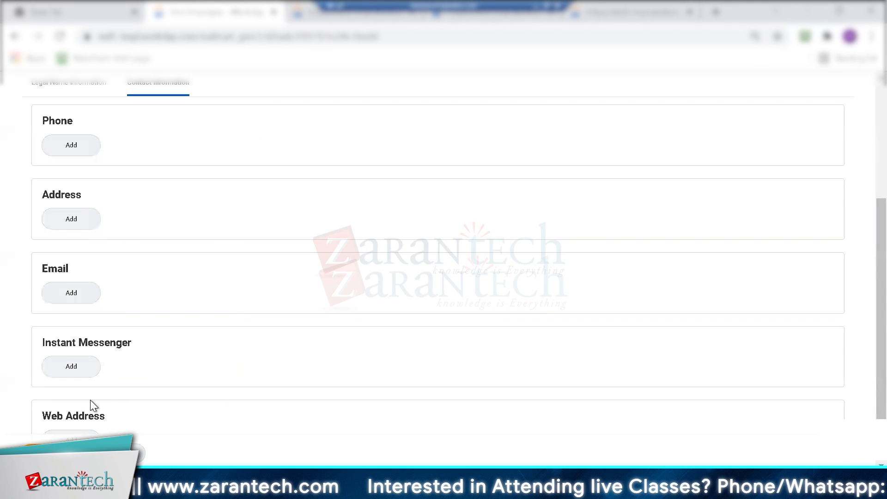
{"action": "scroll", "coordinate": [91, 400], "scroll_direction": "up", "scroll_amount": 5}
{"action": "scroll", "coordinate": [91, 396], "scroll_direction": "down", "scroll_amount": 5}
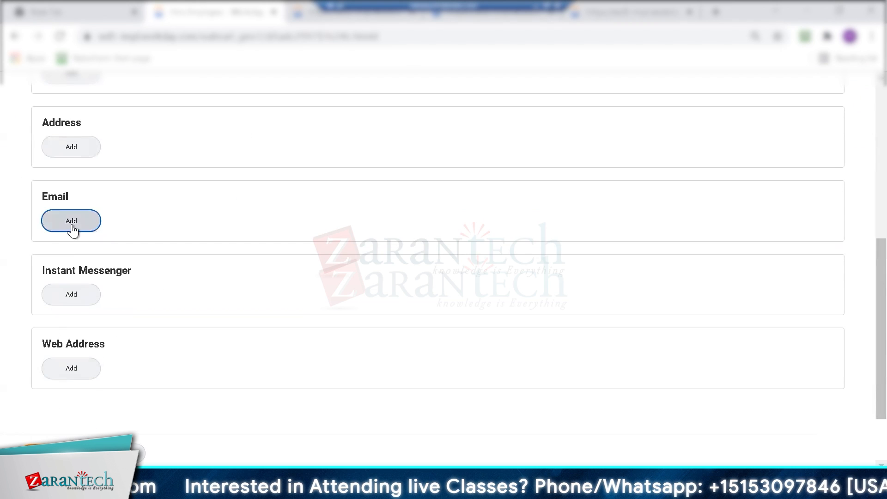
{"action": "left_click", "coordinate": [71, 221]}
{"action": "scroll", "coordinate": [78, 323], "scroll_direction": "down", "scroll_amount": 5}
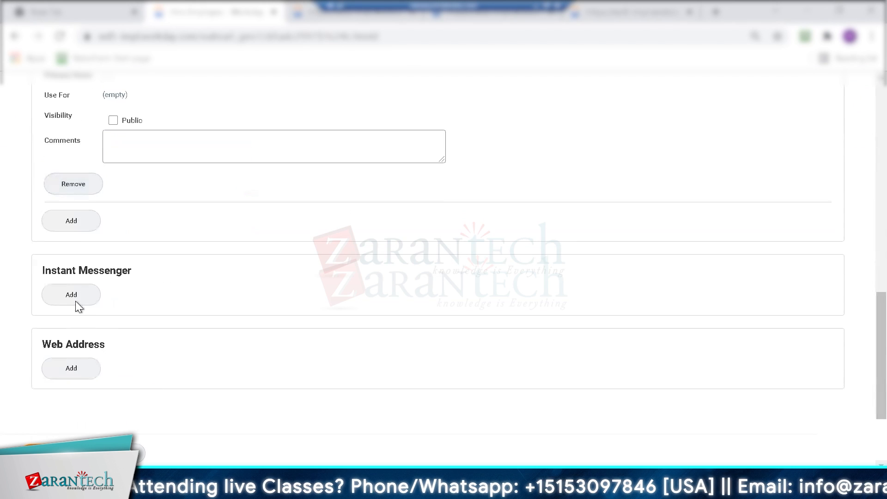
{"action": "left_click", "coordinate": [64, 292]}
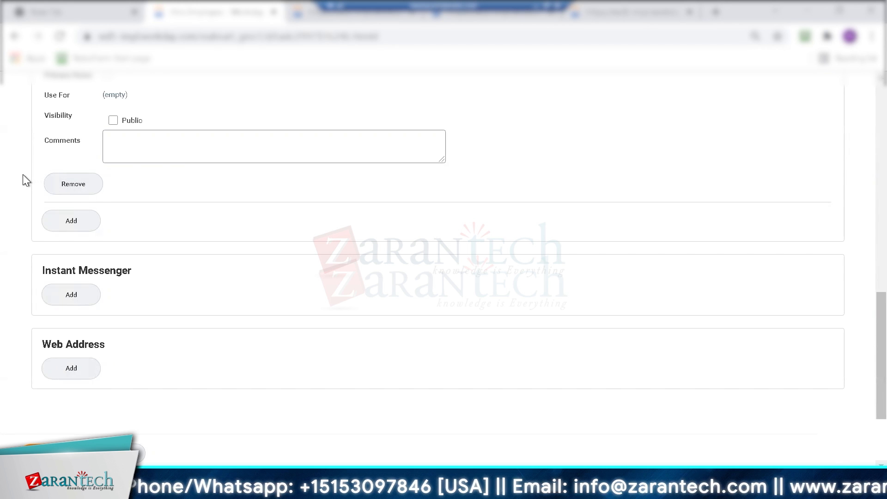
{"action": "scroll", "coordinate": [24, 174], "scroll_direction": "up", "scroll_amount": 5}
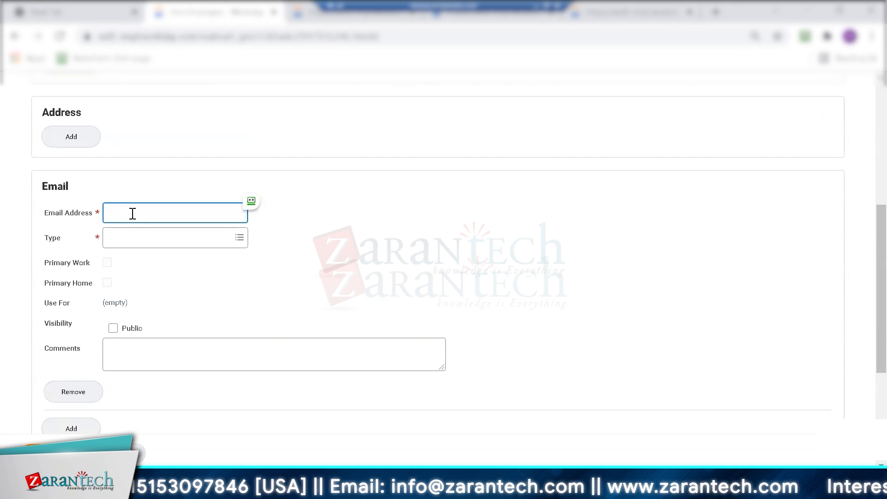
{"action": "type", "text": "john"}
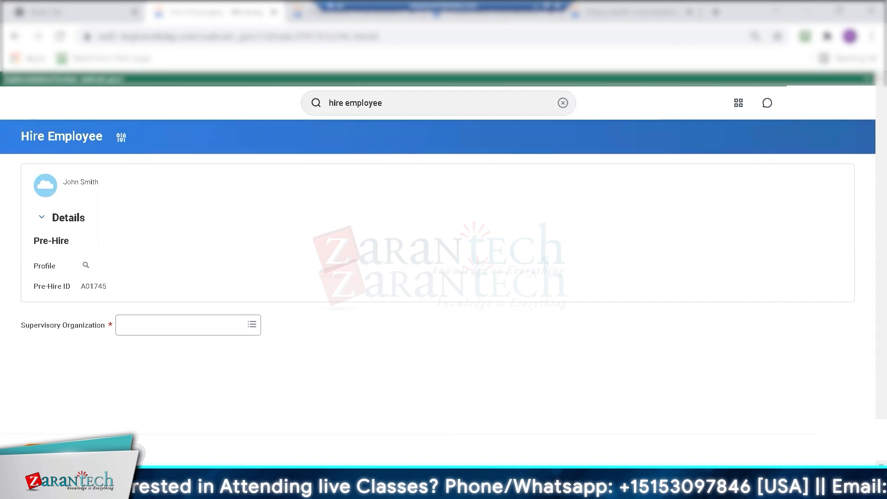
- Open the new pre-hire's profile from the Hire Employee details
{"action": "double_click", "coordinate": [96, 287]}
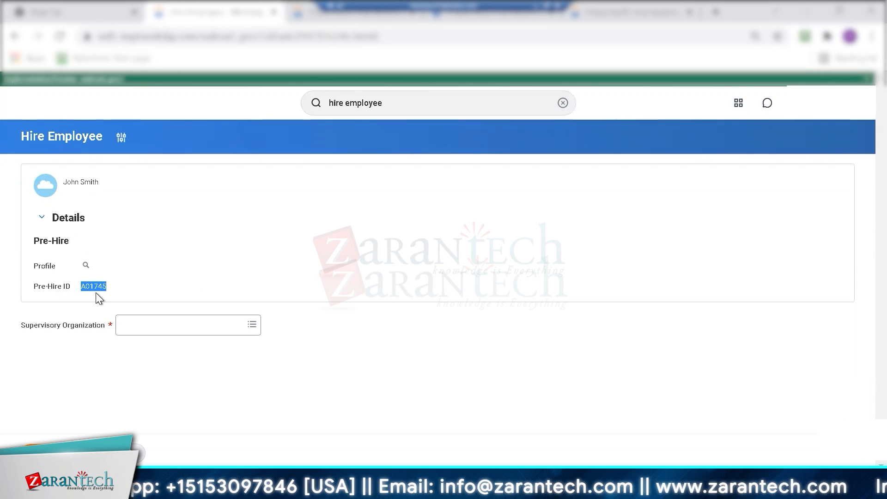
{"action": "left_click", "coordinate": [86, 266]}
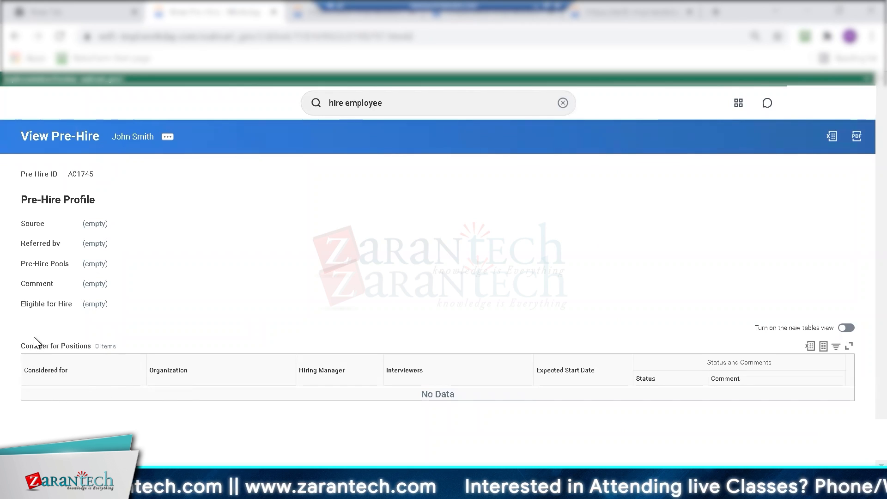
{"action": "left_click", "coordinate": [141, 137]}
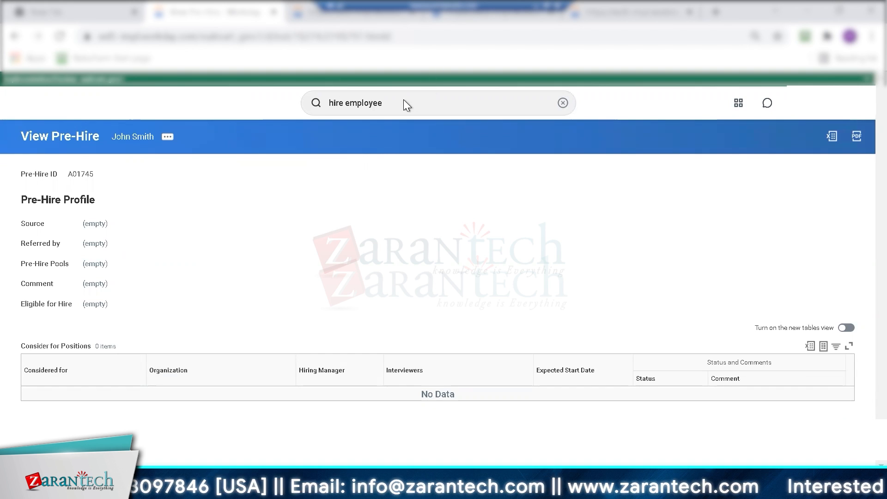
- Open the signed-in worker's profile and examine the job details, public contact information and work address in the summary
{"action": "left_click", "coordinate": [854, 107]}
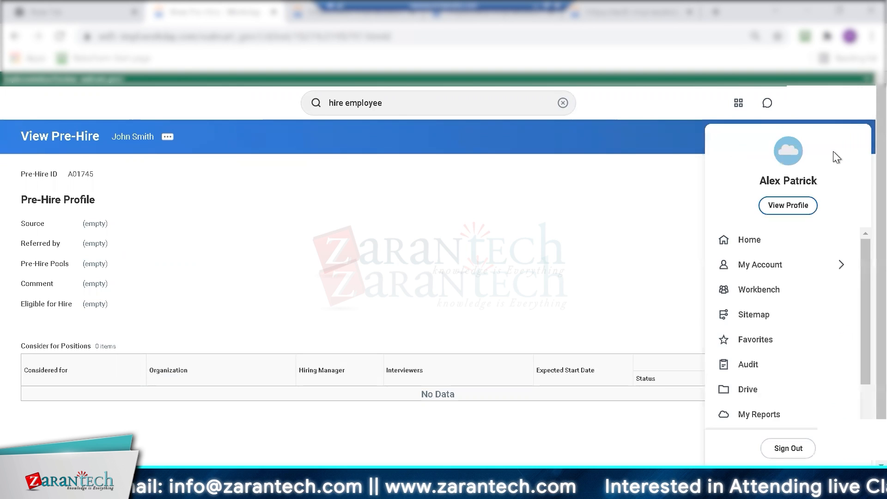
{"action": "left_click", "coordinate": [799, 211]}
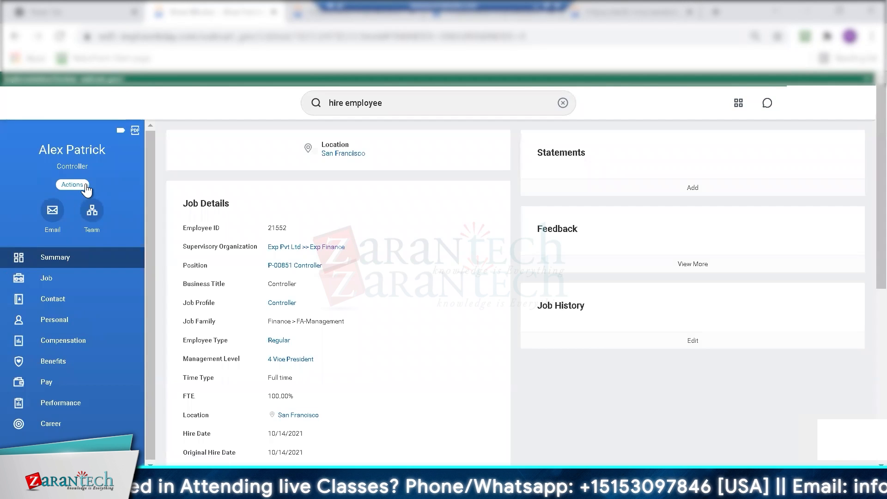
{"action": "scroll", "coordinate": [530, 380], "scroll_direction": "down", "scroll_amount": 5}
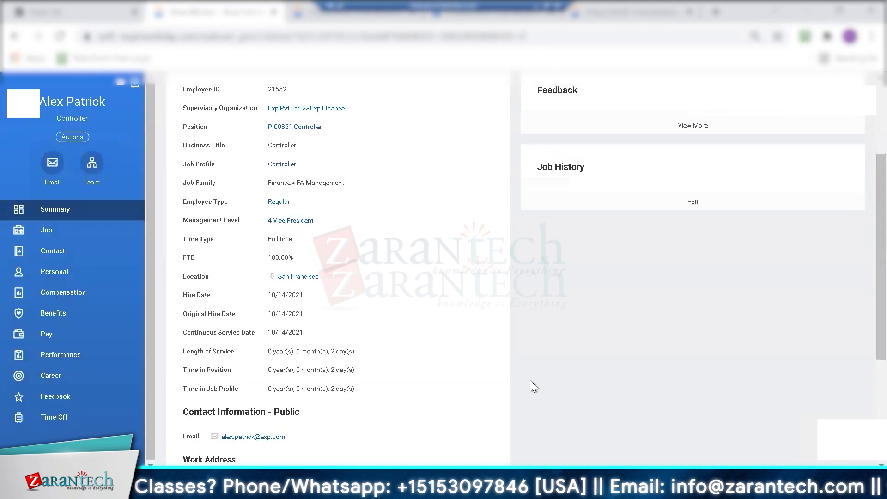
{"action": "scroll", "coordinate": [589, 378], "scroll_direction": "down", "scroll_amount": 3}
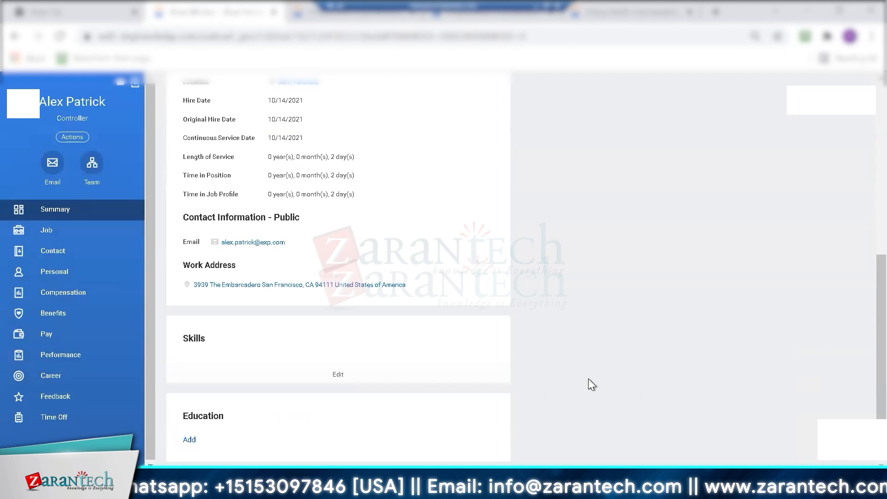
{"action": "scroll", "coordinate": [555, 346], "scroll_direction": "up", "scroll_amount": 8}
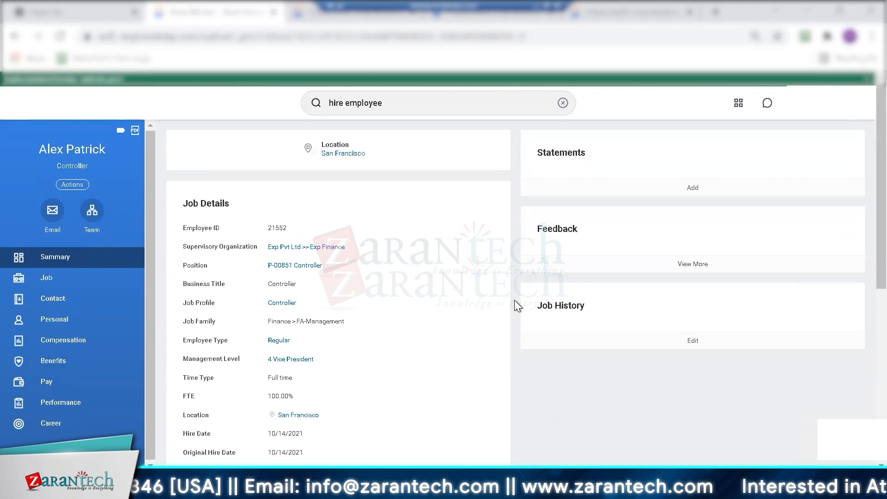
{"action": "scroll", "coordinate": [515, 303], "scroll_direction": "down", "scroll_amount": 2}
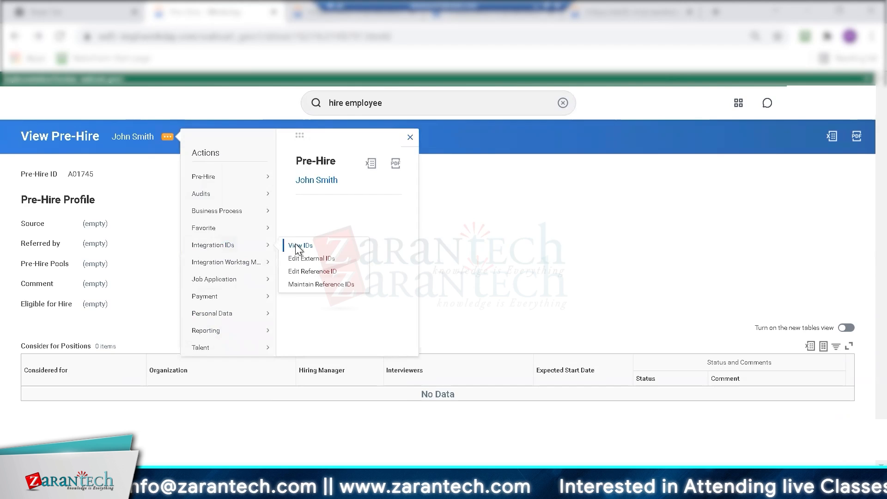
- View the integration IDs of the pre-hire
{"action": "left_click", "coordinate": [296, 243]}
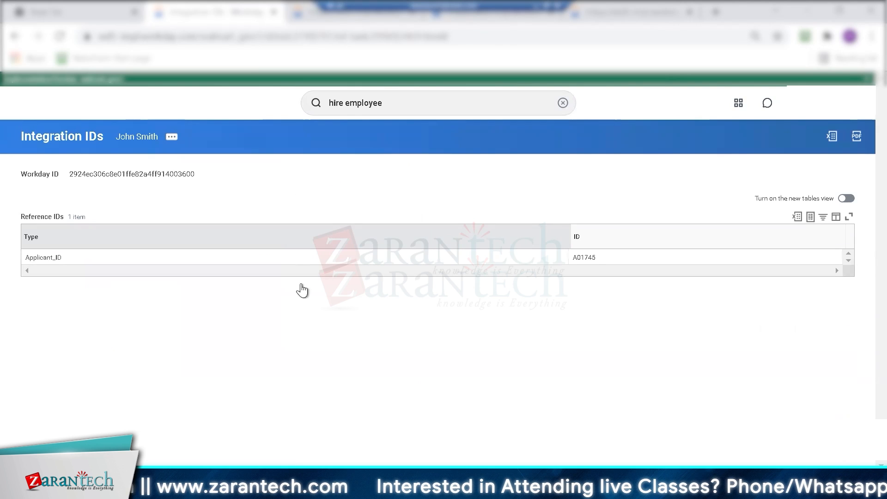
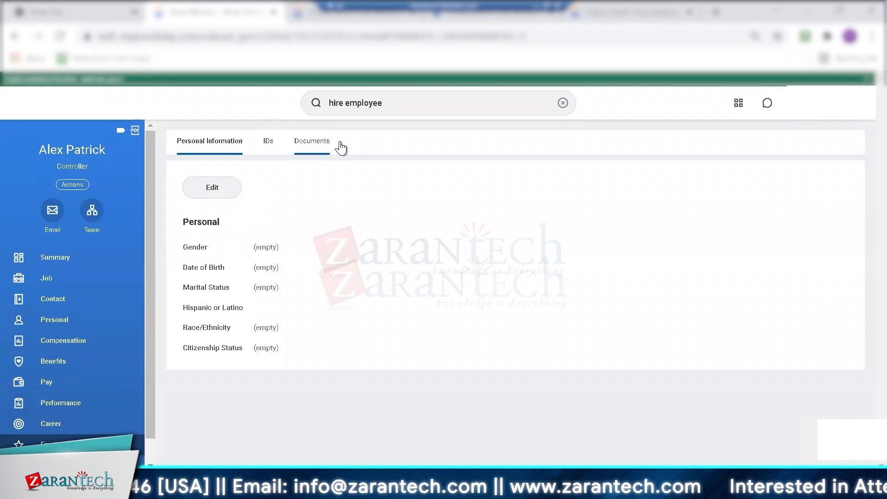
- Review the Contact, Job and Personal sections of the worker's profile
{"action": "left_click", "coordinate": [105, 300]}
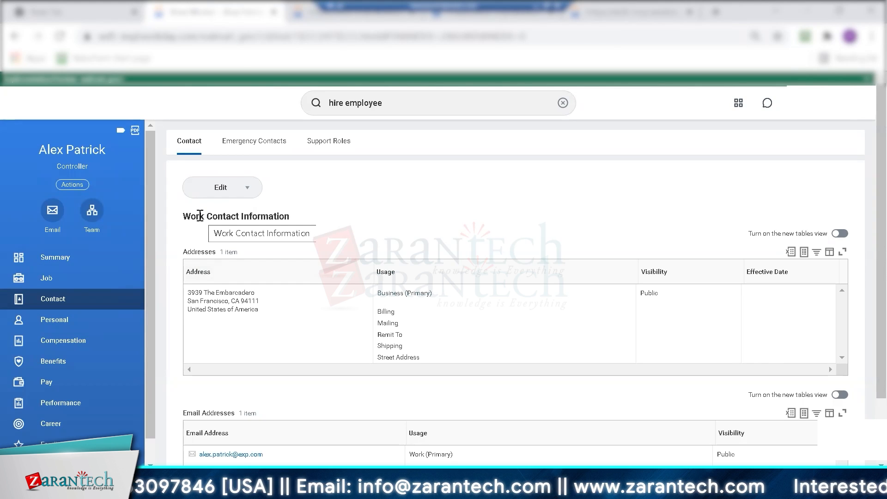
{"action": "left_click", "coordinate": [80, 288]}
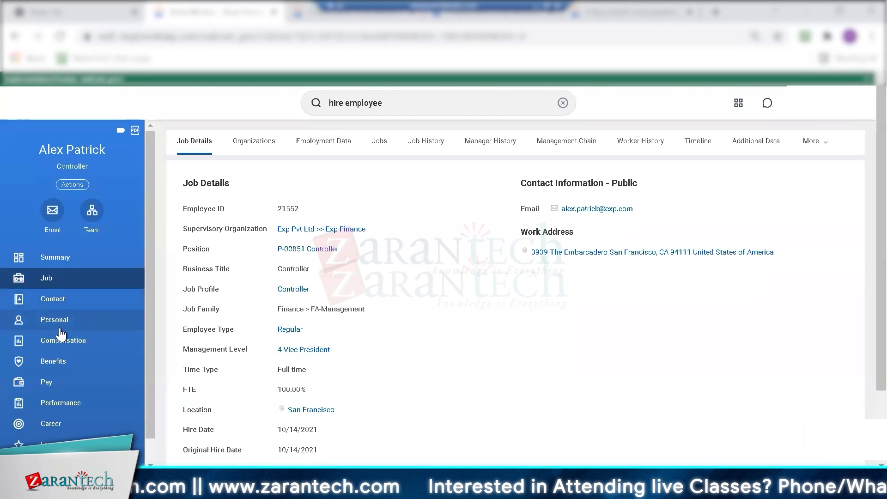
{"action": "left_click", "coordinate": [71, 302]}
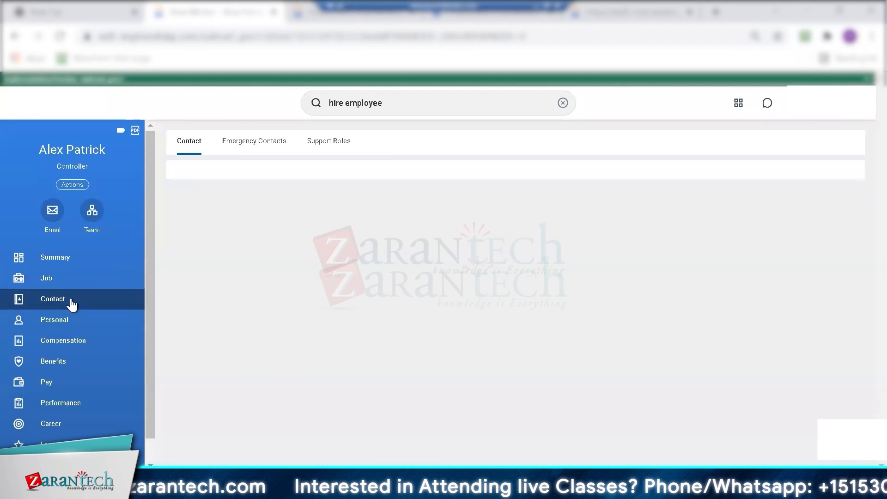
{"action": "left_click", "coordinate": [79, 325]}
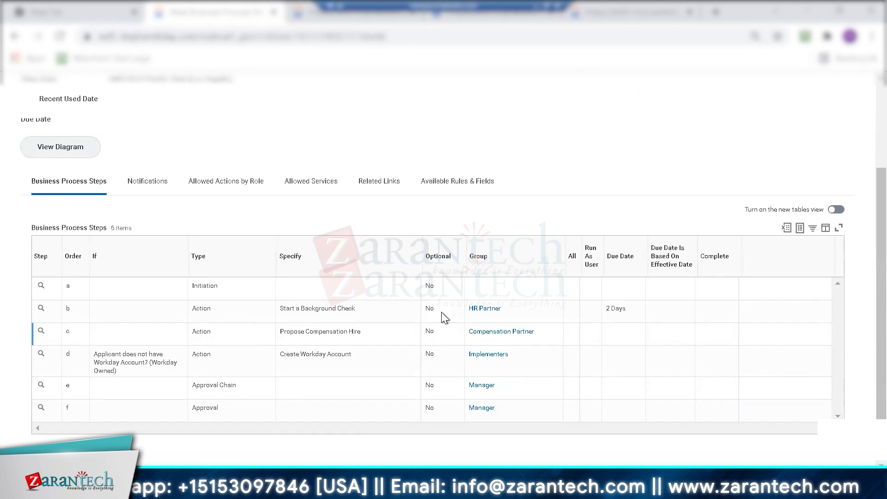
- Leave the business process steps, look up "hire employee" and open the Hire Employee task
{"action": "mouse_move", "coordinate": [232, 308]}
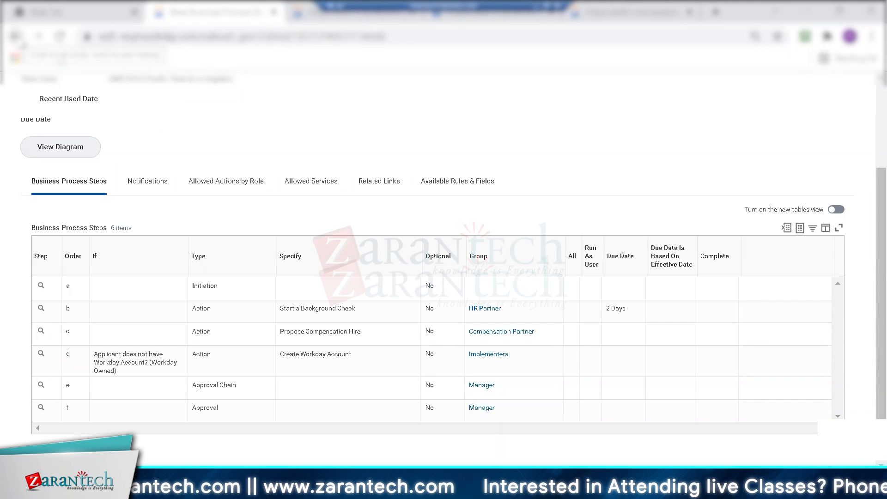
{"action": "left_click", "coordinate": [131, 37]}
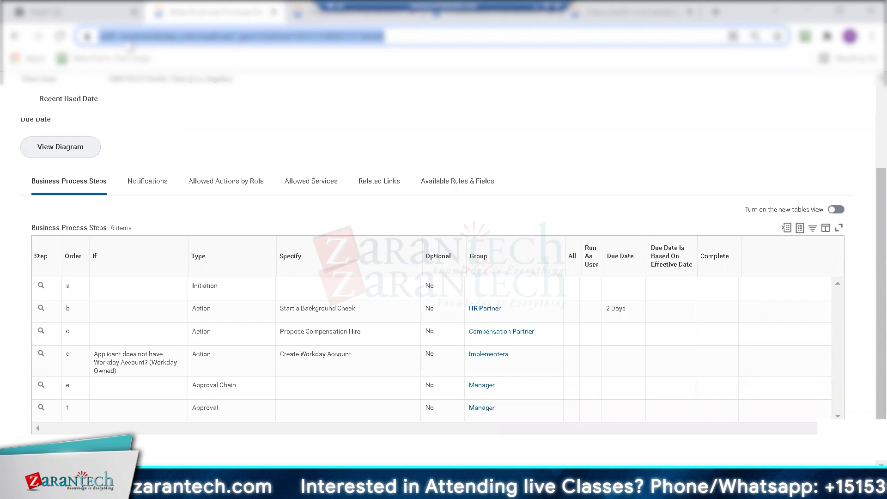
{"action": "type", "text": "hire employee"}
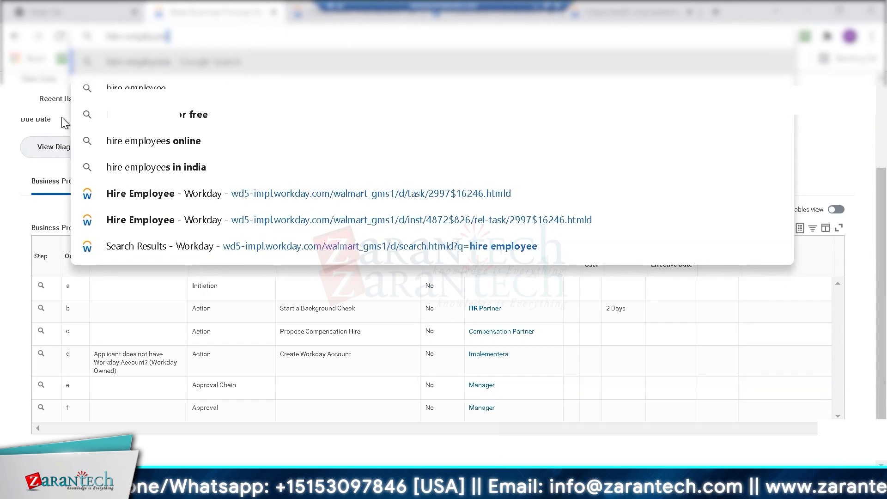
{"action": "key", "text": "Return"}
- Search for the existing pre-hire by first and last name, with United States of America as the country
{"action": "left_click", "coordinate": [115, 225]}
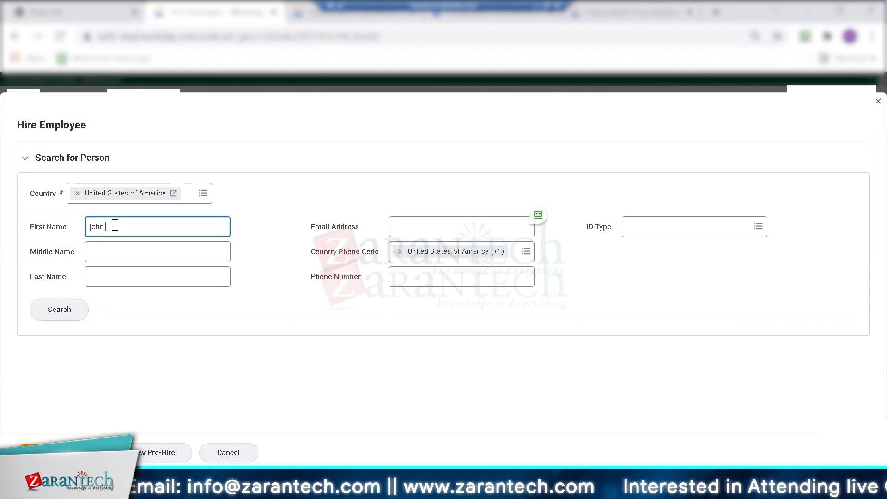
{"action": "left_click", "coordinate": [113, 282]}
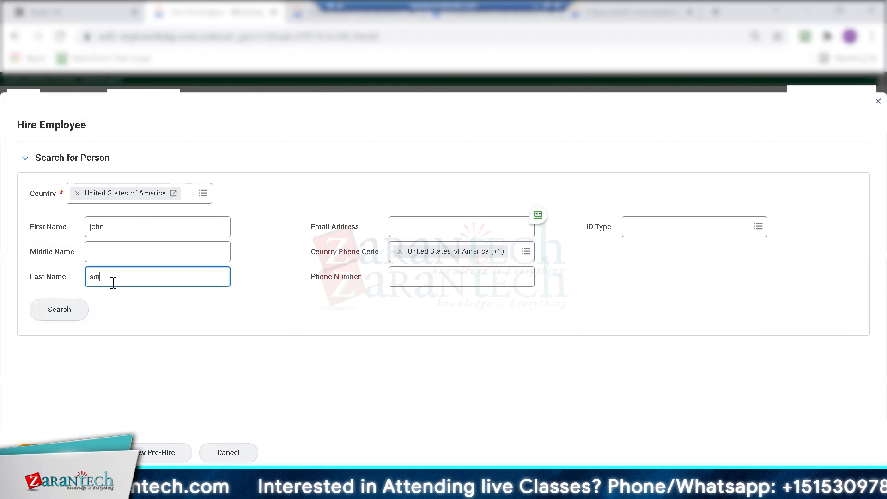
{"action": "left_click", "coordinate": [65, 316]}
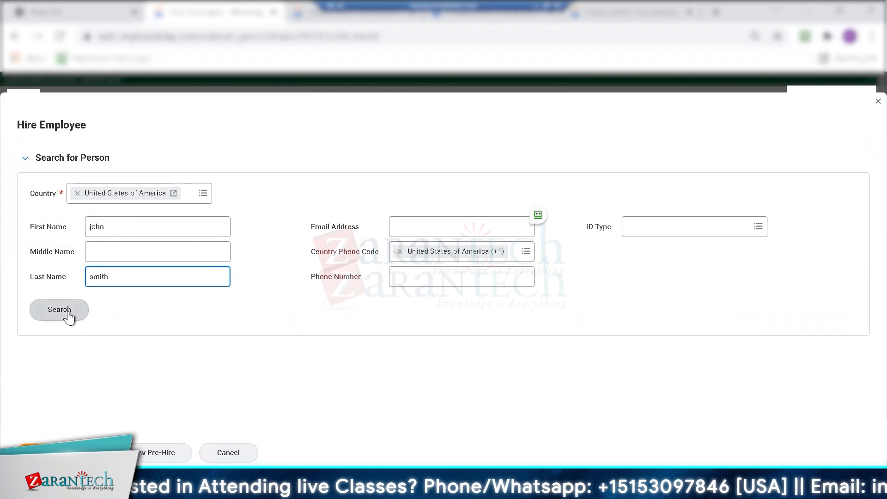
{"action": "left_click_drag", "start_coordinate": [880, 222], "coordinate": [864, 423]}
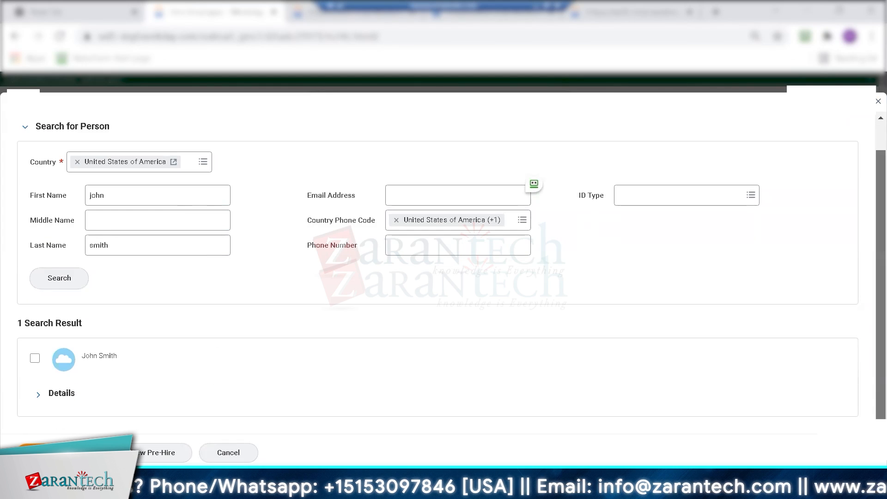
- Expand the details of the person found and open the pre-hire profile, discarding the changes on the Hire Employee page
{"action": "left_click", "coordinate": [39, 396]}
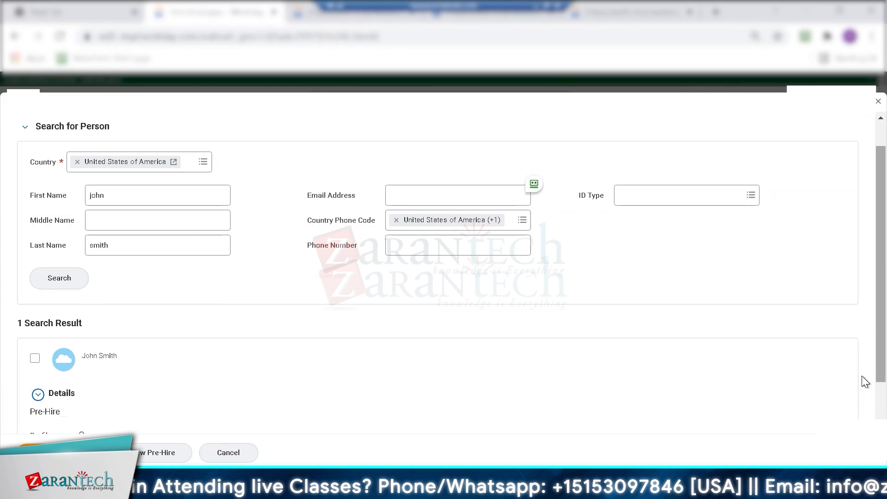
{"action": "scroll", "coordinate": [864, 365], "scroll_direction": "down", "scroll_amount": 2}
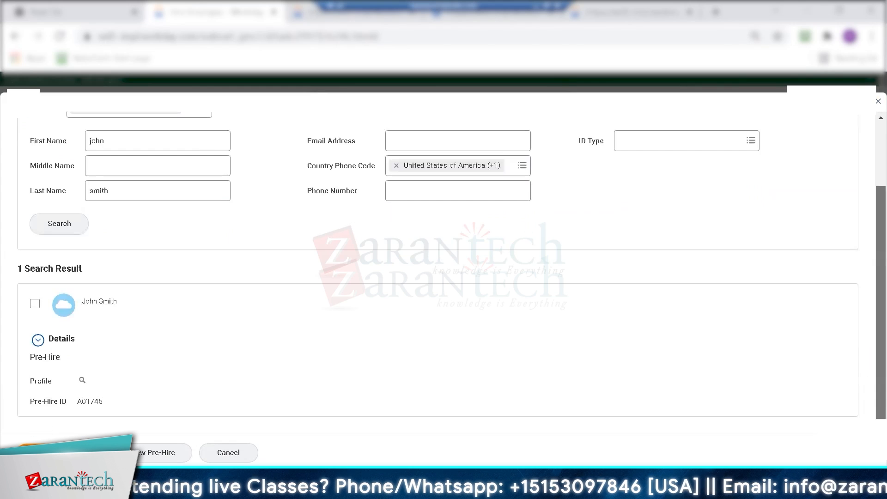
{"action": "left_click", "coordinate": [82, 381]}
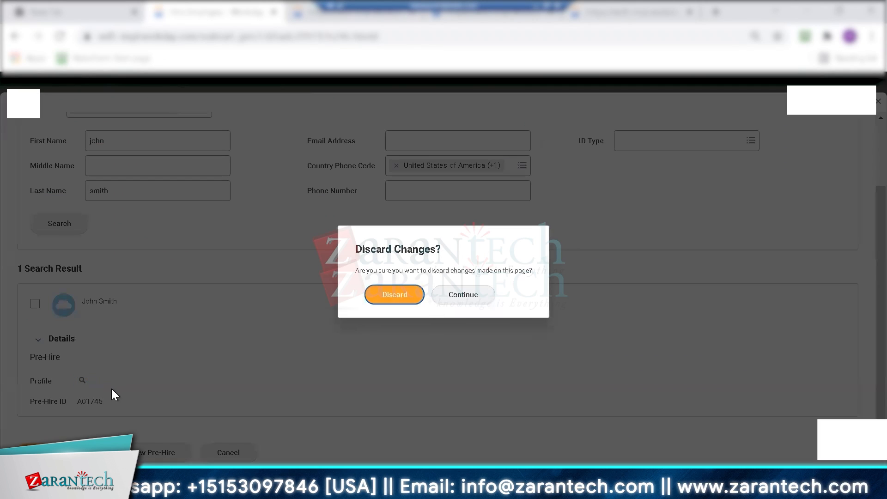
{"action": "left_click", "coordinate": [401, 293]}
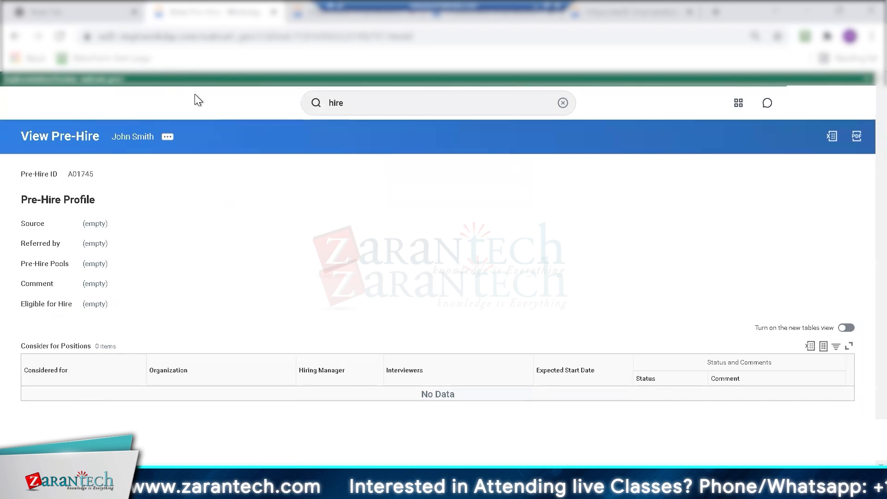
- View the pre-hire's contact information from the related actions, and return to the Hire Employee person search
{"action": "left_click", "coordinate": [167, 139]}
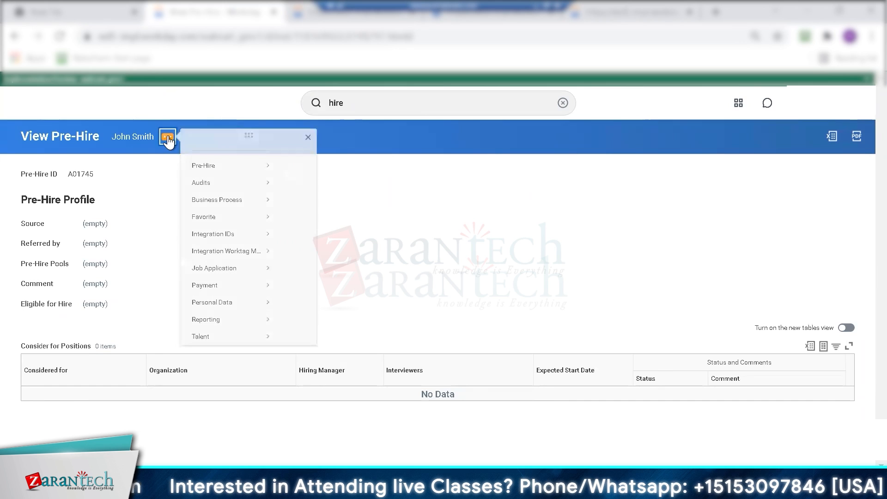
{"action": "mouse_move", "coordinate": [229, 178]}
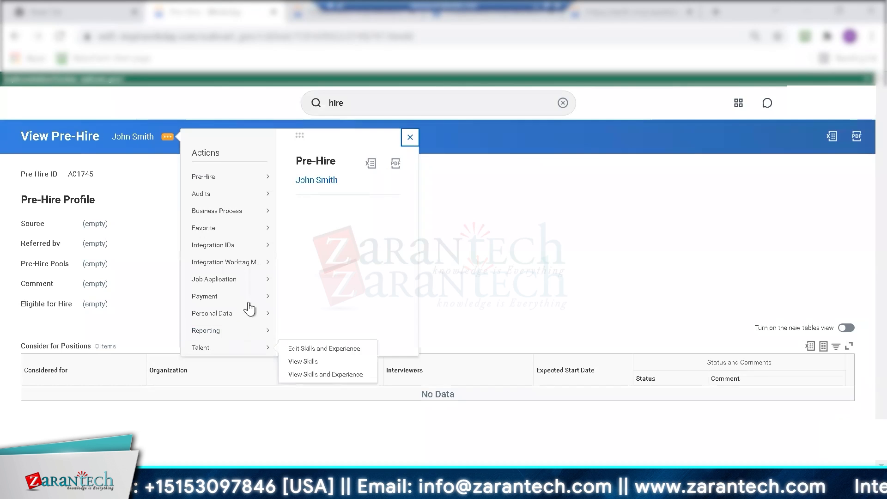
{"action": "mouse_move", "coordinate": [257, 319]}
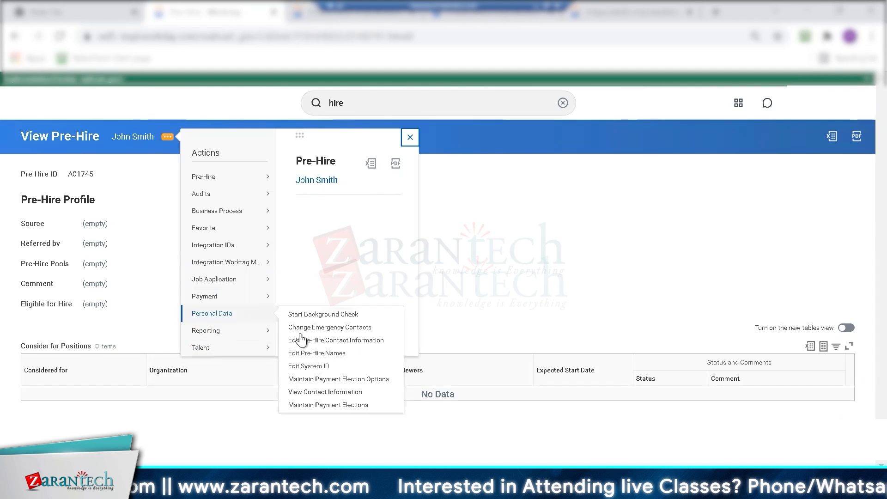
{"action": "left_click", "coordinate": [326, 392]}
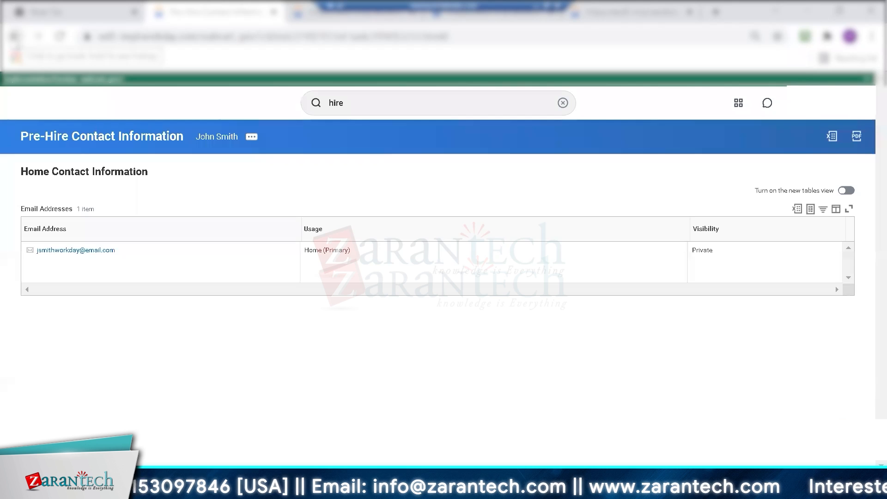
{"action": "left_click", "coordinate": [16, 37]}
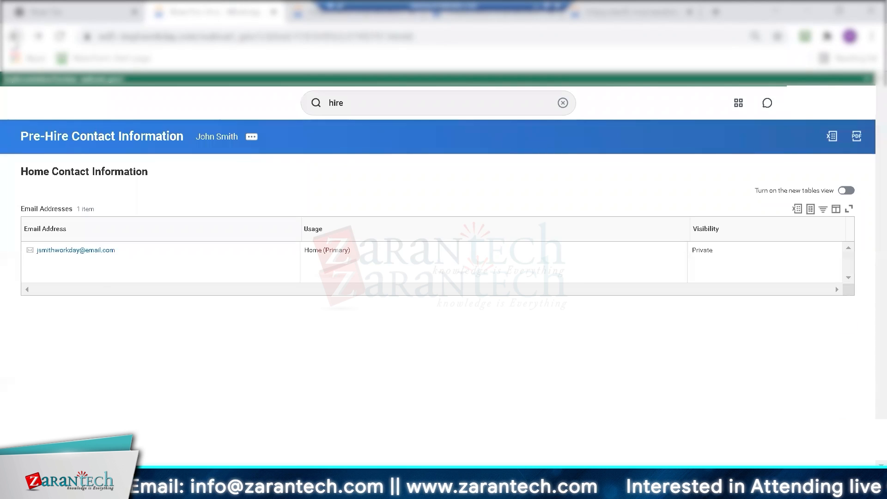
{"action": "left_click", "coordinate": [15, 37]}
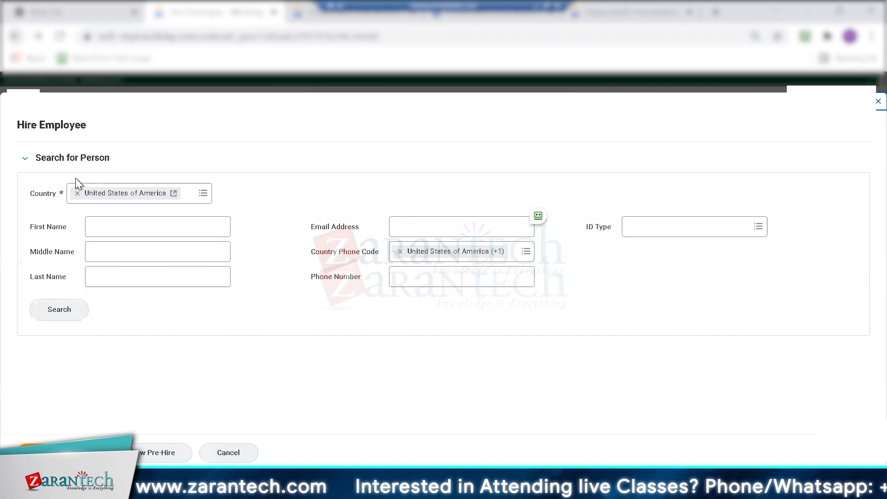
- Search for the pre-hire by first and last name, with United States of America as the country
{"action": "left_click", "coordinate": [116, 232]}
{"action": "type", "text": "john"}
{"action": "key", "text": "Tab"}
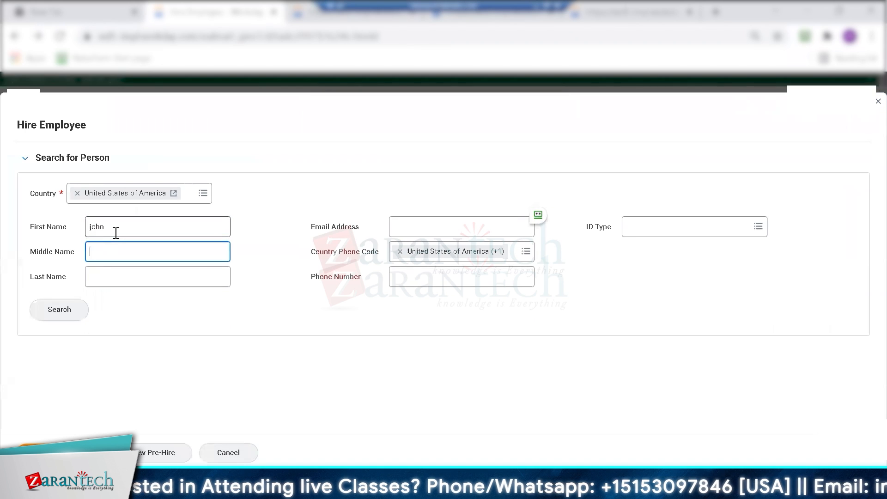
{"action": "key", "text": "Tab"}
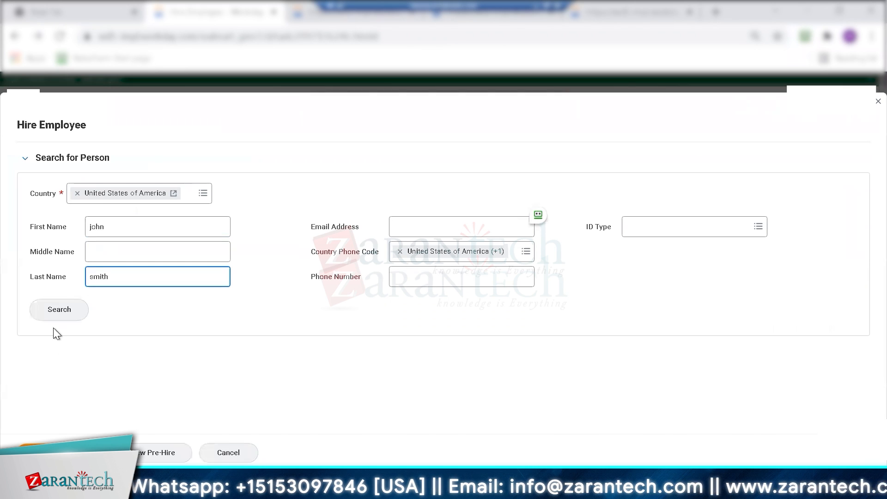
{"action": "left_click", "coordinate": [65, 316]}
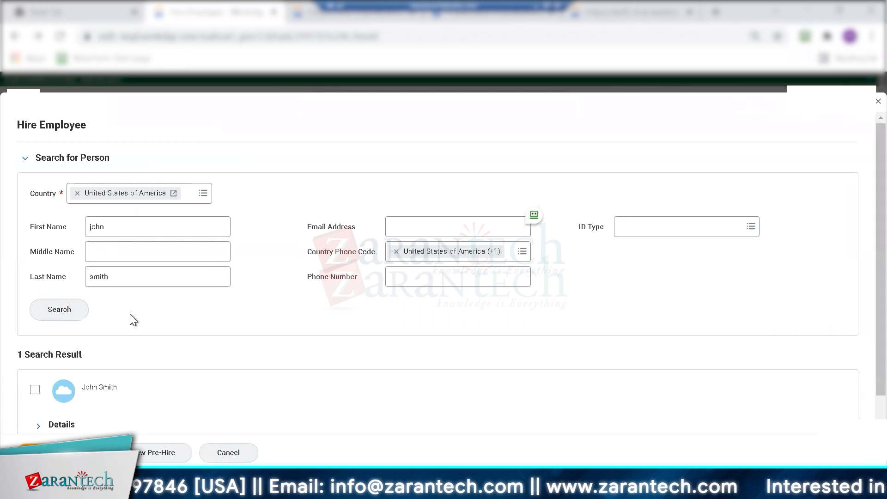
- Select the person found and continue to the supervisory organization page of Hire Employee
{"action": "scroll", "coordinate": [65, 401], "scroll_direction": "down", "scroll_amount": 1}
{"action": "left_click", "coordinate": [35, 358]}
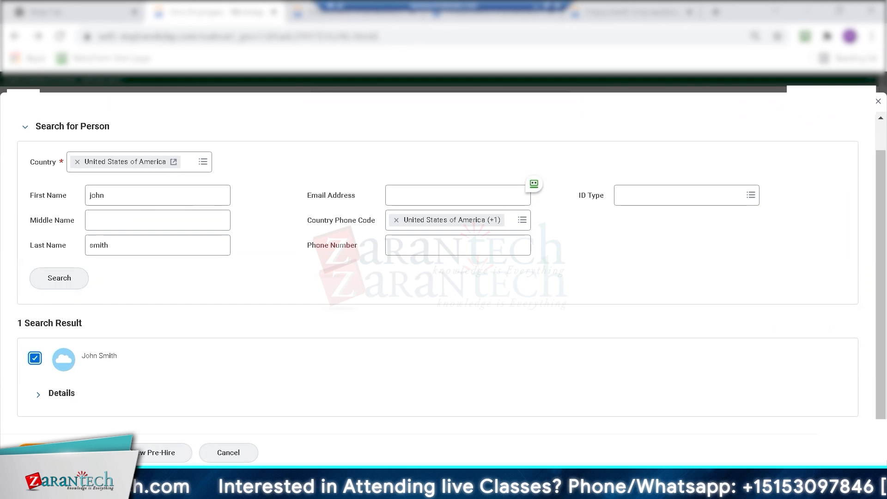
{"action": "left_click", "coordinate": [47, 453]}
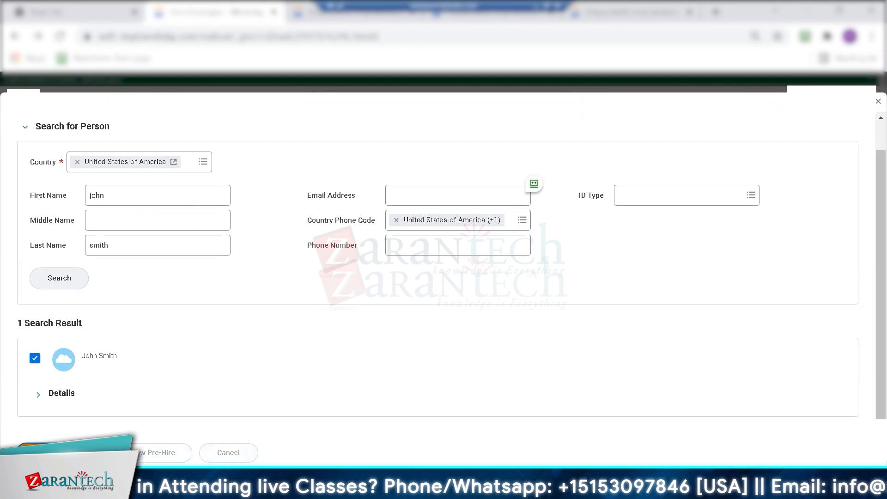
- Look up the supervisory organization by manager name, check the Human Resources branch in the org chart and return to Hire Employee
{"action": "left_click", "coordinate": [163, 328]}
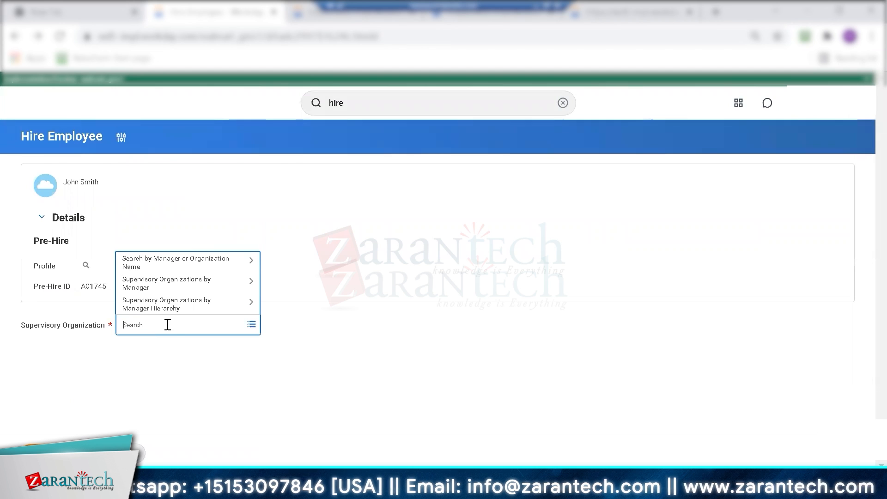
{"action": "type", "text": "alex"}
{"action": "key", "text": "Return"}
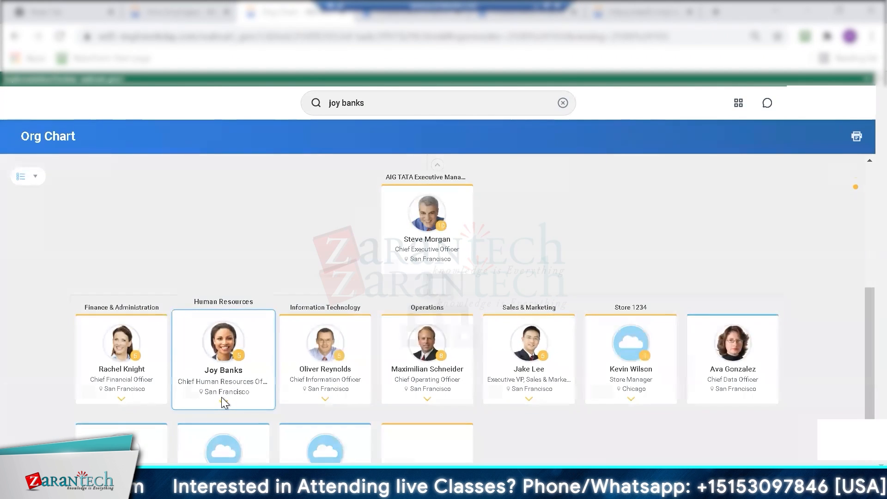
{"action": "left_click", "coordinate": [222, 400]}
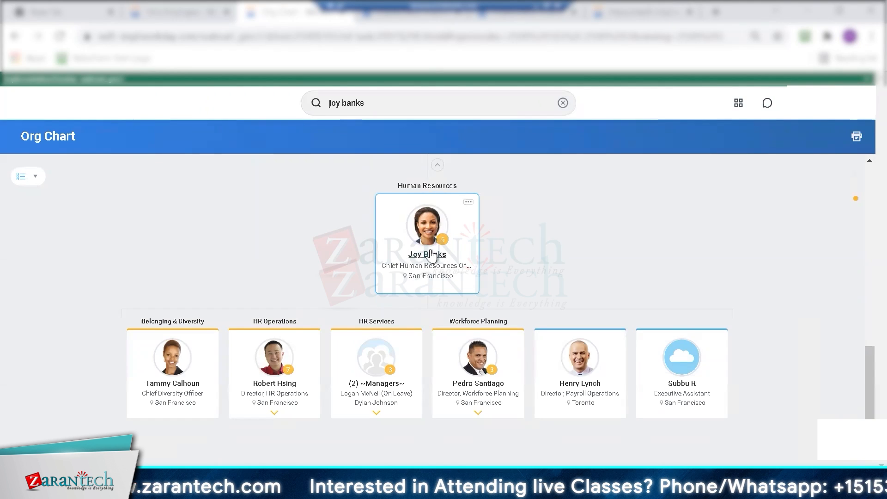
{"action": "left_click", "coordinate": [148, 17]}
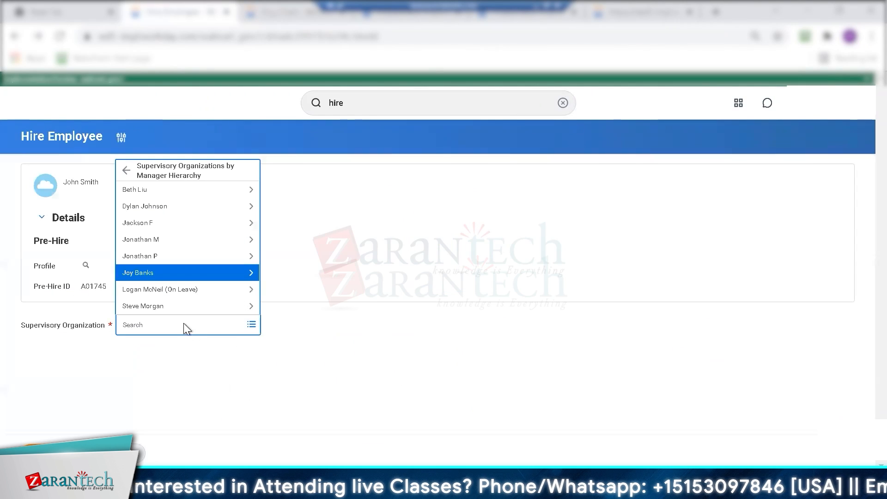
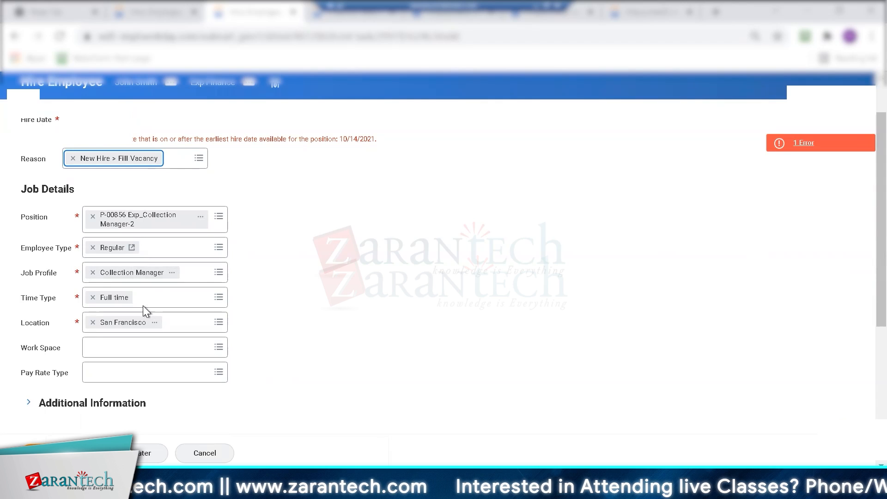
- Check the available Time Type options and the Employee Type options for the current country in the job details
{"action": "left_click", "coordinate": [219, 300]}
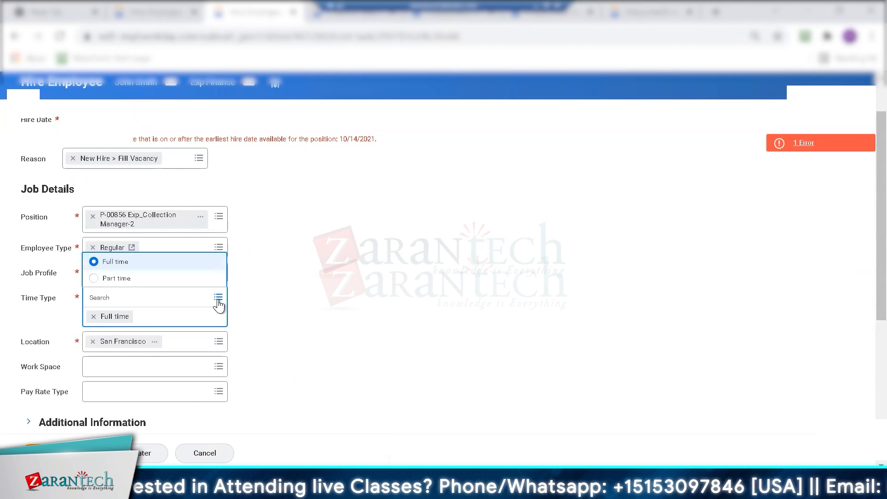
{"action": "left_click", "coordinate": [320, 293]}
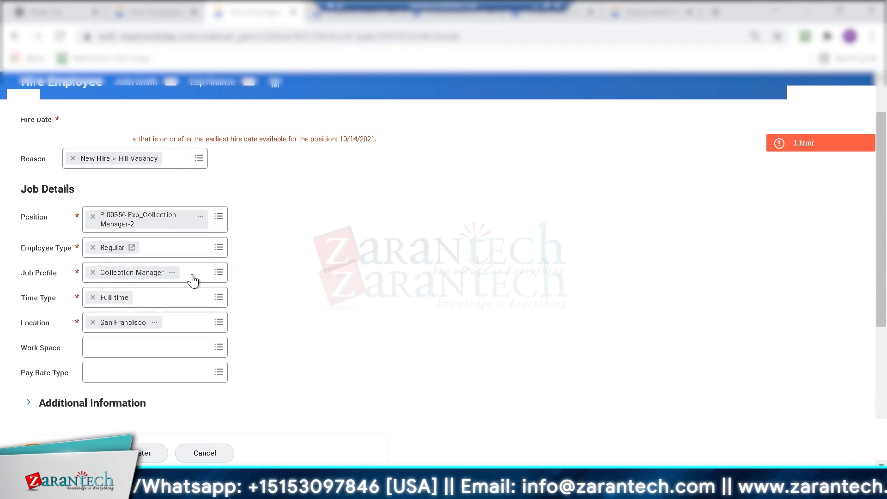
{"action": "scroll", "coordinate": [320, 383], "scroll_direction": "up", "scroll_amount": 1}
{"action": "scroll", "coordinate": [319, 383], "scroll_direction": "down", "scroll_amount": 4}
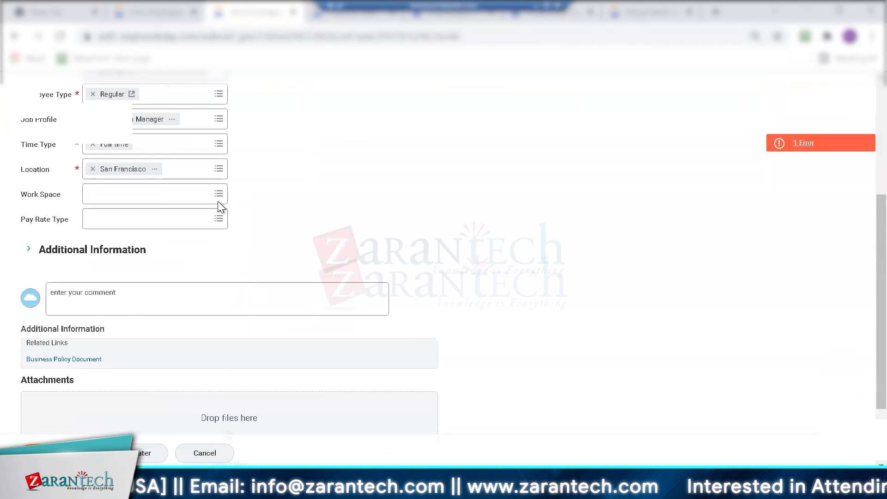
{"action": "left_click", "coordinate": [218, 97]}
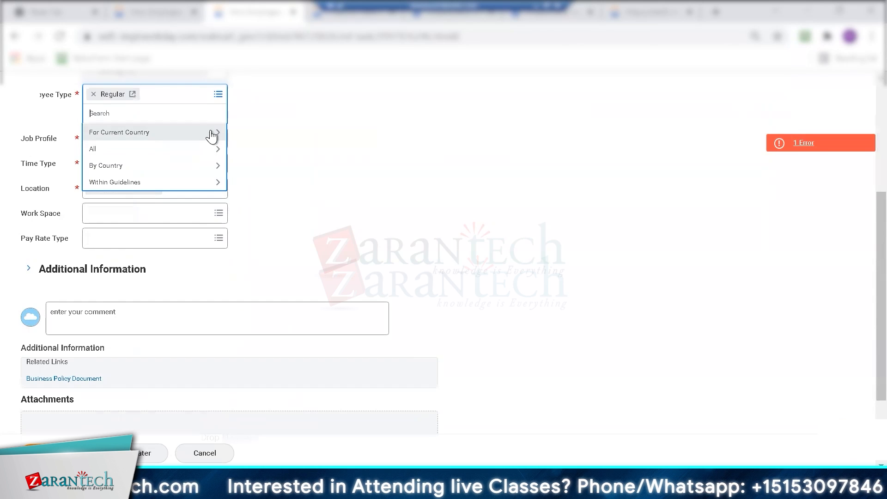
{"action": "left_click", "coordinate": [212, 136]}
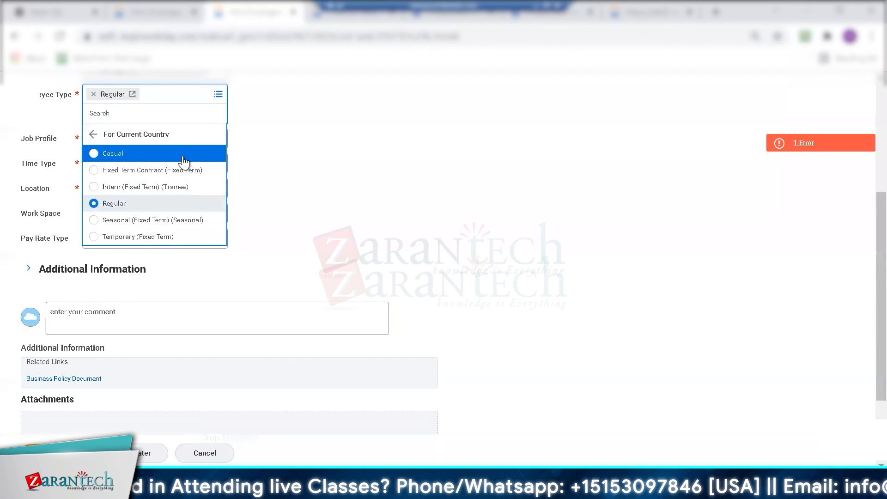
{"action": "left_click", "coordinate": [374, 190]}
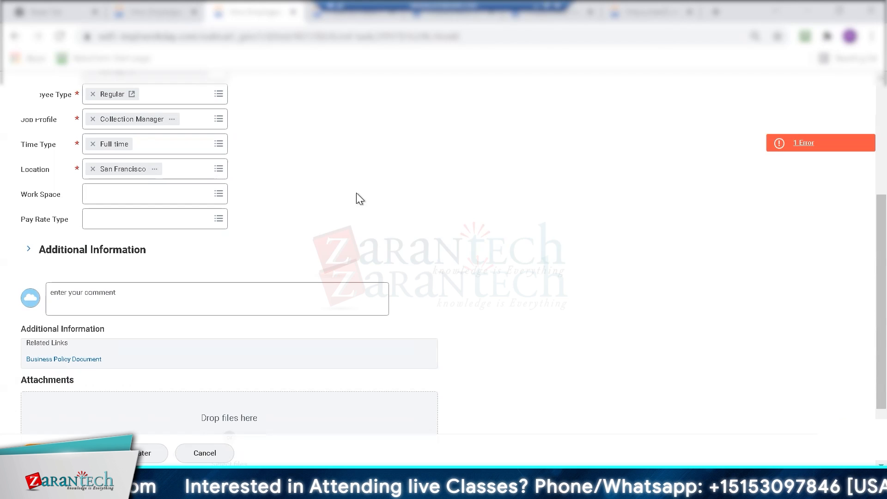
- Examine the comment and attachment areas of the hire form, and read the details of the Hire Date error
{"action": "scroll", "coordinate": [352, 199], "scroll_direction": "down", "scroll_amount": 2}
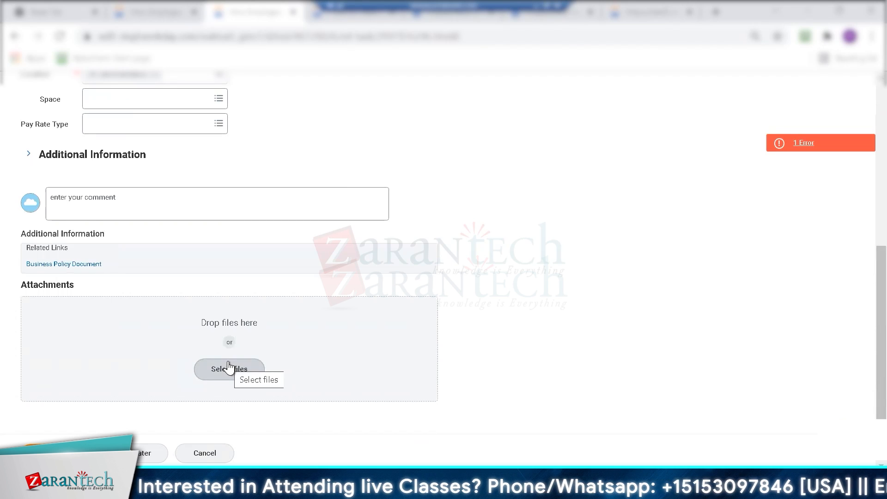
{"action": "left_click", "coordinate": [803, 143]}
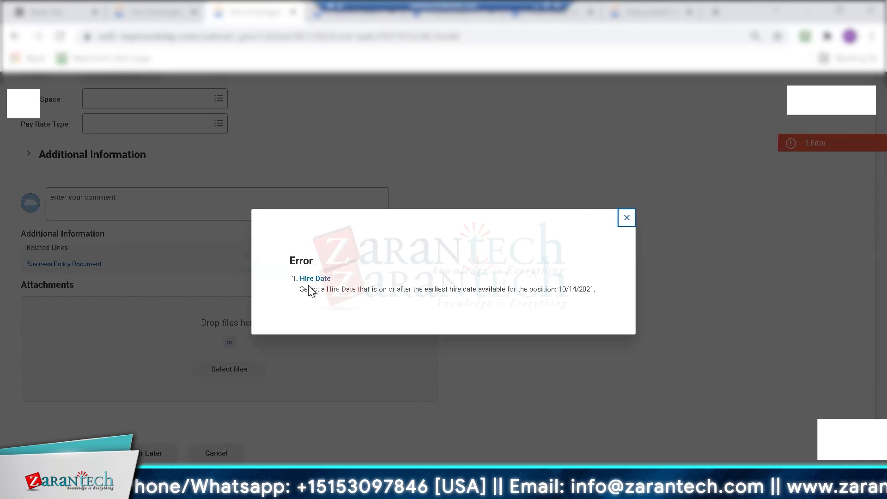
{"action": "left_click", "coordinate": [627, 218]}
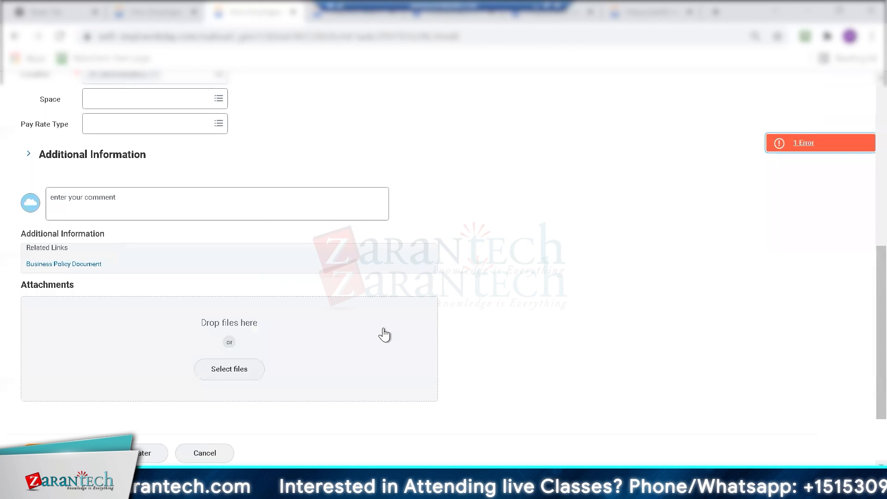
{"action": "left_click", "coordinate": [791, 144]}
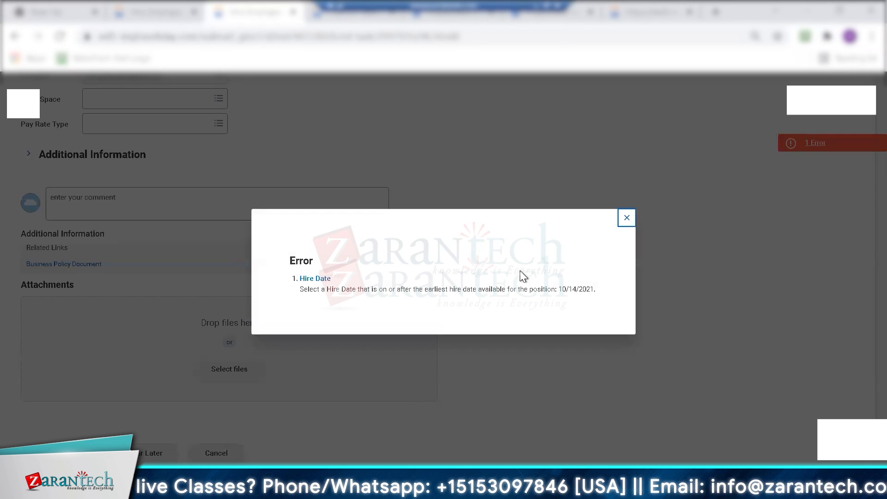
{"action": "left_click", "coordinate": [626, 218]}
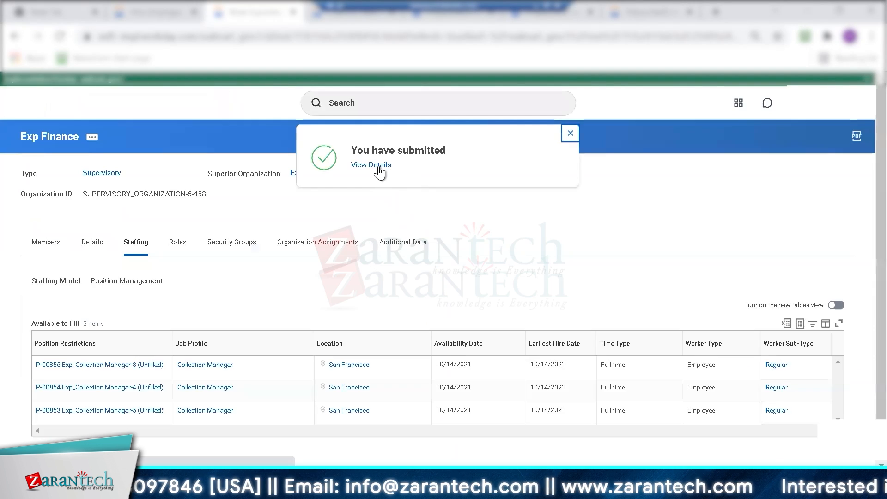
- Open the submitted hire's details, expand Details and Process and review the job details and additional information
{"action": "left_click", "coordinate": [377, 165]}
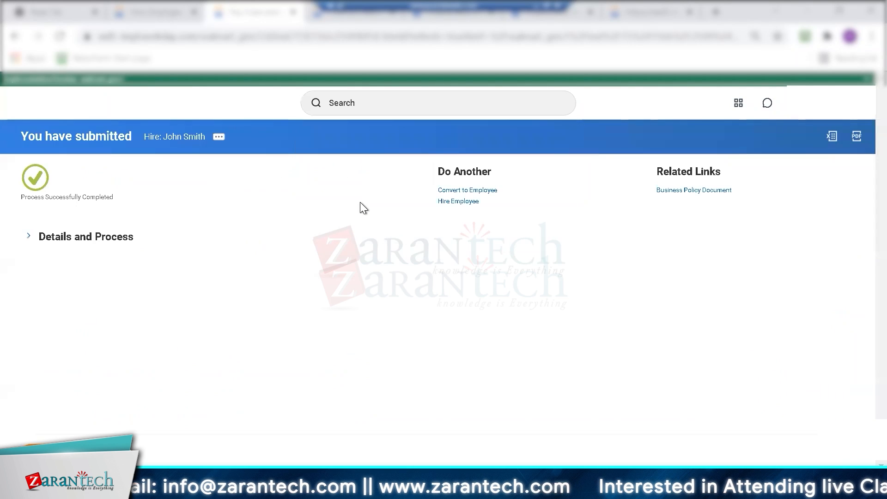
{"action": "left_click", "coordinate": [29, 238]}
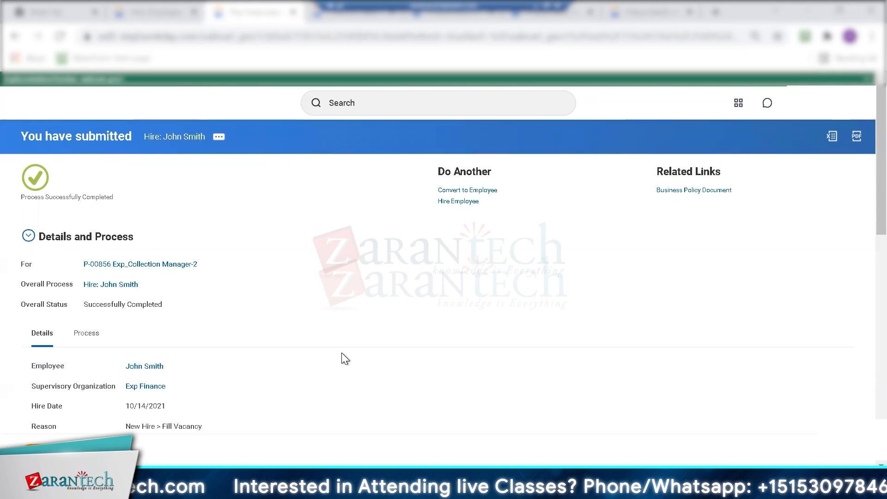
{"action": "scroll", "coordinate": [319, 336], "scroll_direction": "down", "scroll_amount": 6}
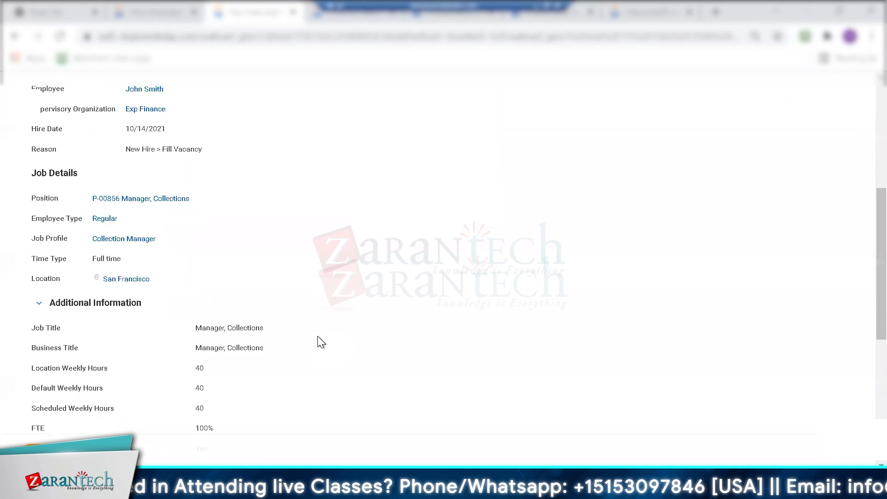
{"action": "scroll", "coordinate": [314, 339], "scroll_direction": "down", "scroll_amount": 7}
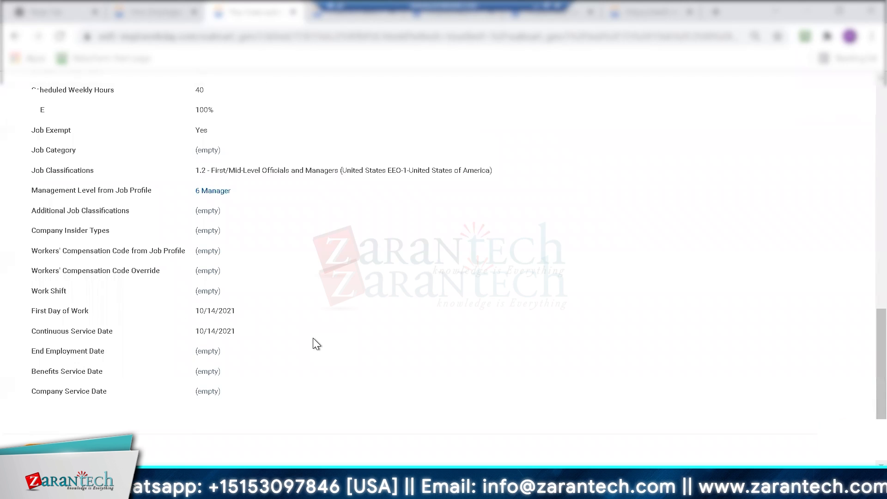
{"action": "scroll", "coordinate": [312, 337], "scroll_direction": "up", "scroll_amount": 7}
{"action": "scroll", "coordinate": [311, 337], "scroll_direction": "up", "scroll_amount": 5}
- Show the submitted hire's process history and open its overall Hire process in a new tab
{"action": "left_click", "coordinate": [88, 293]}
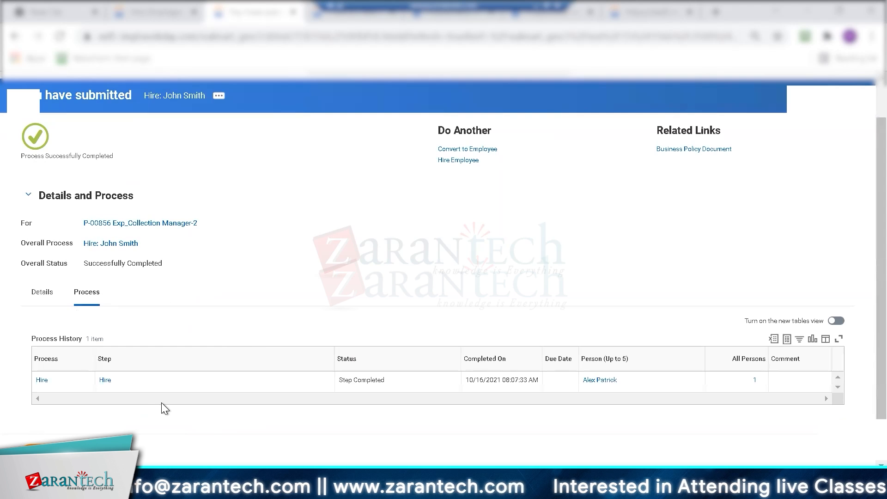
{"action": "right_click", "coordinate": [44, 380]}
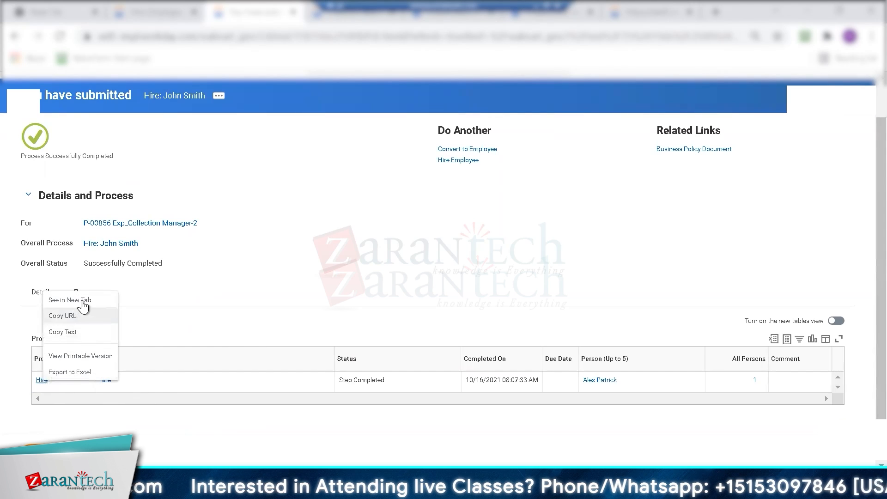
{"action": "left_click", "coordinate": [408, 318]}
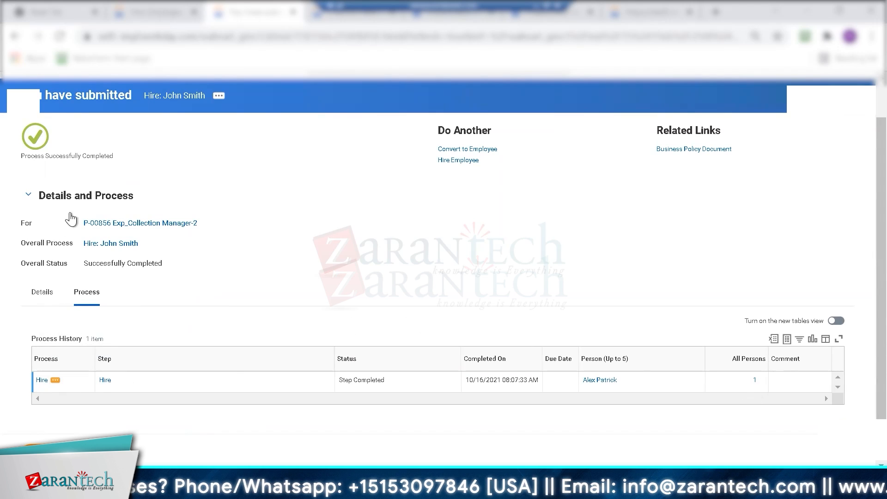
{"action": "right_click", "coordinate": [126, 247]}
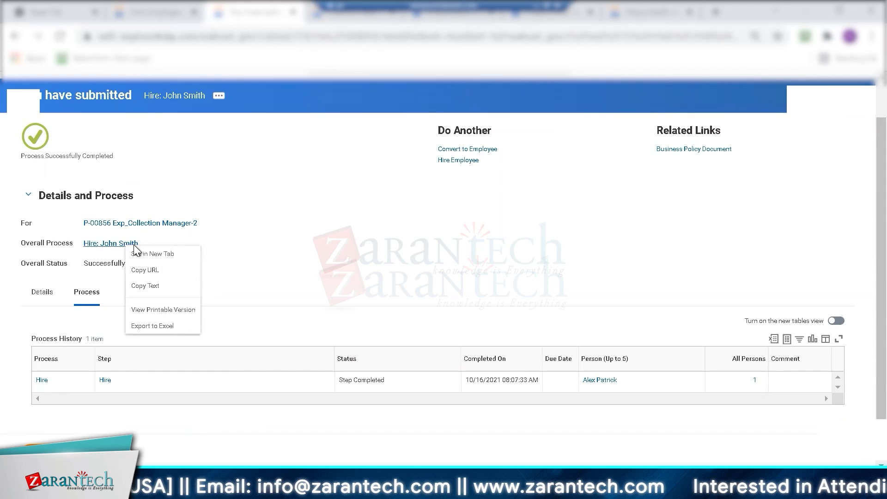
{"action": "left_click", "coordinate": [144, 255]}
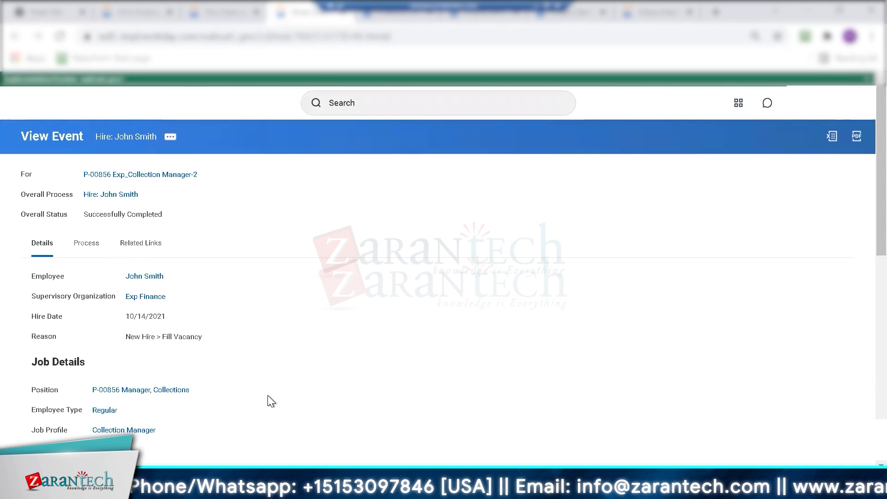
- Open the Hire process from the event's process history in a new tab and show its process history
{"action": "left_click", "coordinate": [83, 245]}
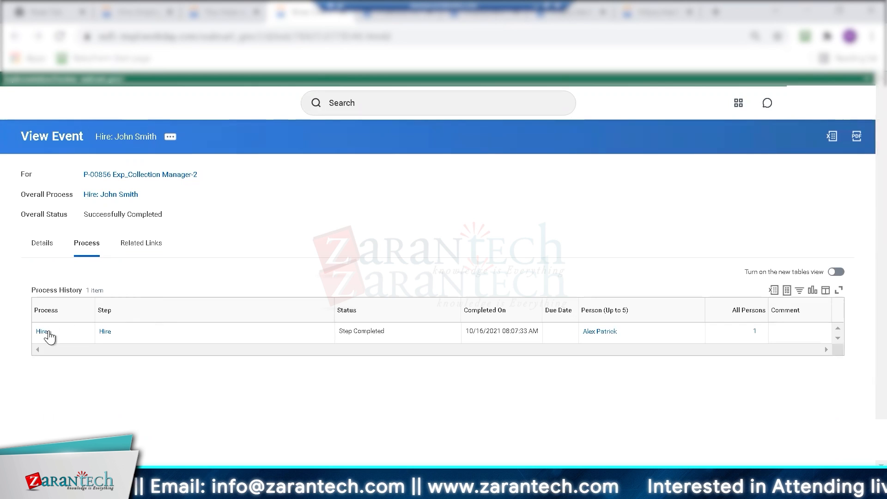
{"action": "right_click", "coordinate": [42, 331]}
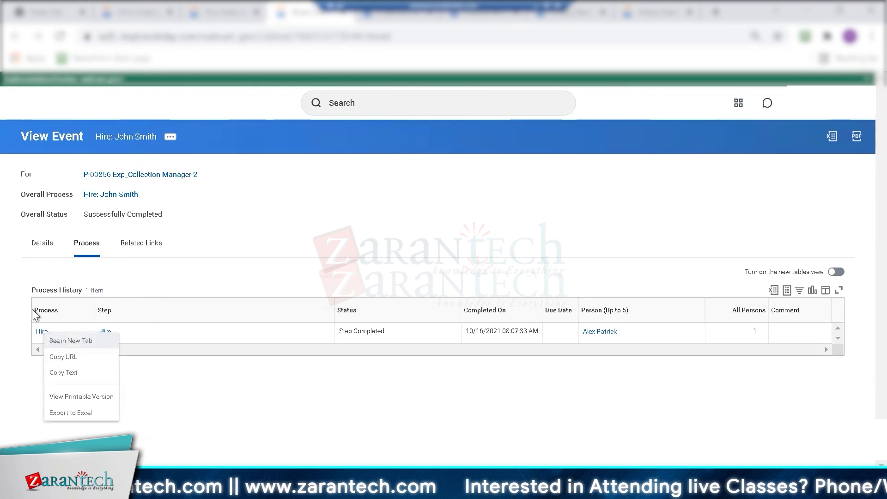
{"action": "left_click", "coordinate": [64, 340]}
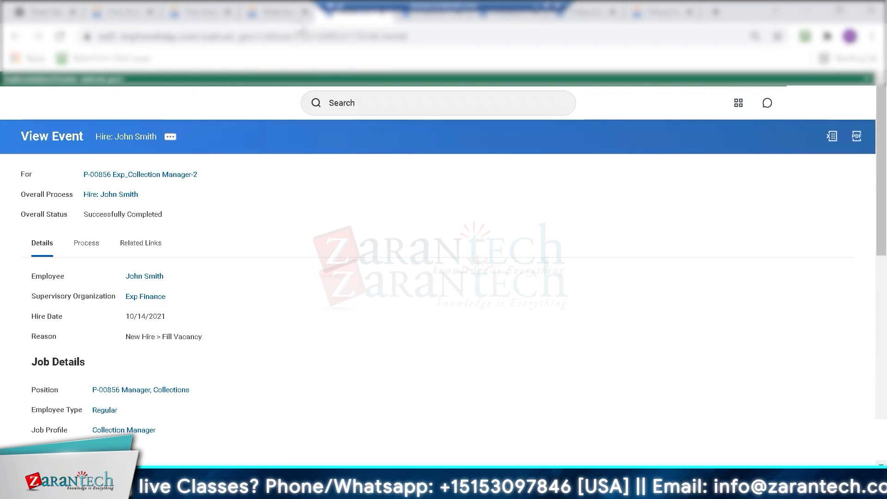
{"action": "left_click", "coordinate": [94, 246]}
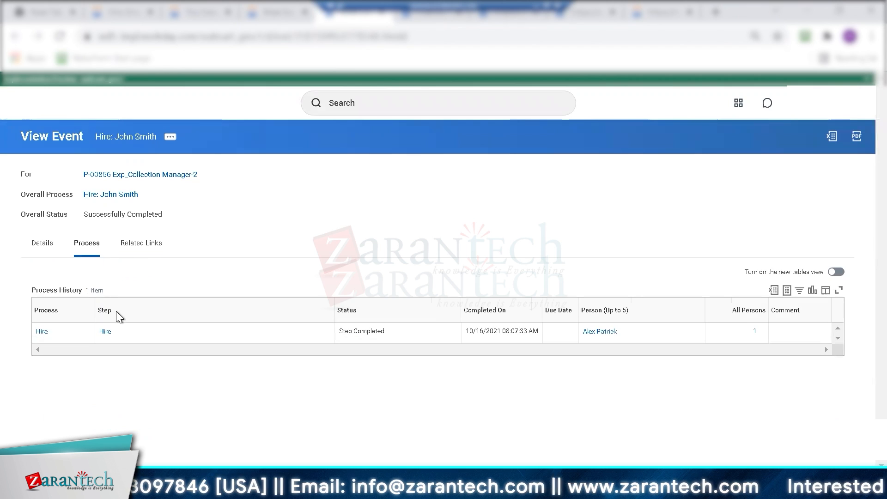
- View the business process definition associated with the Hire event
{"action": "left_click", "coordinate": [55, 333]}
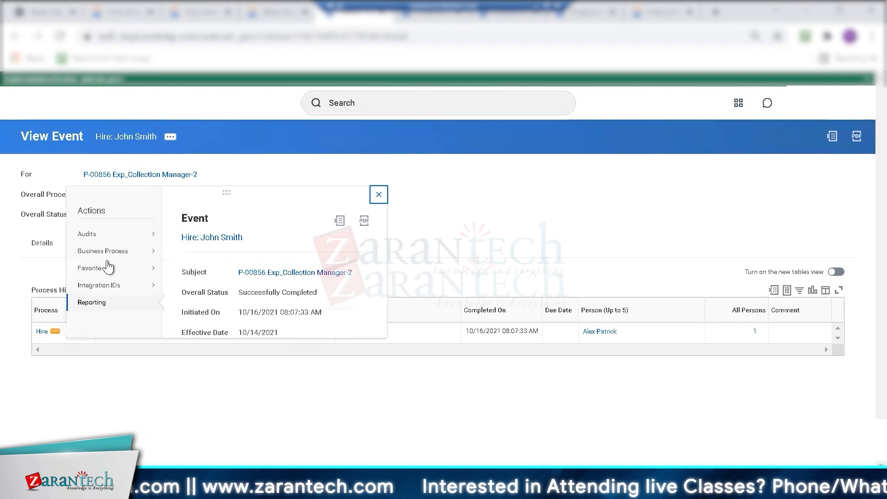
{"action": "mouse_move", "coordinate": [143, 251]}
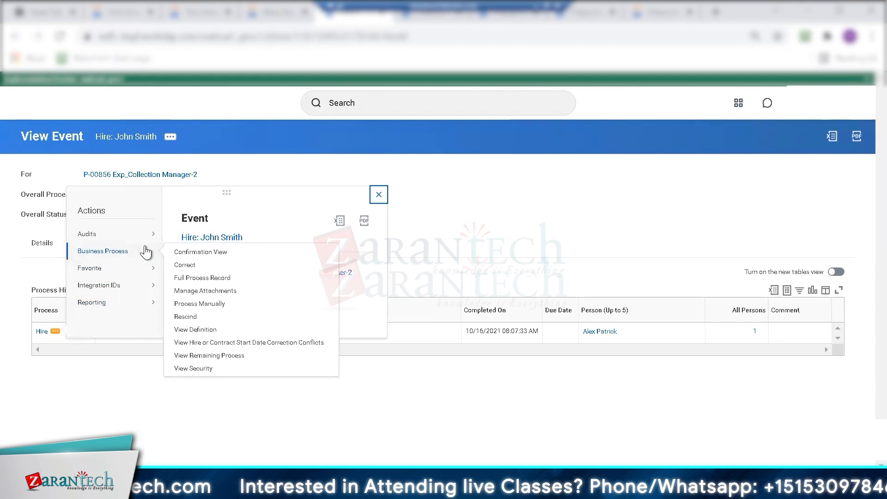
{"action": "left_click", "coordinate": [207, 330]}
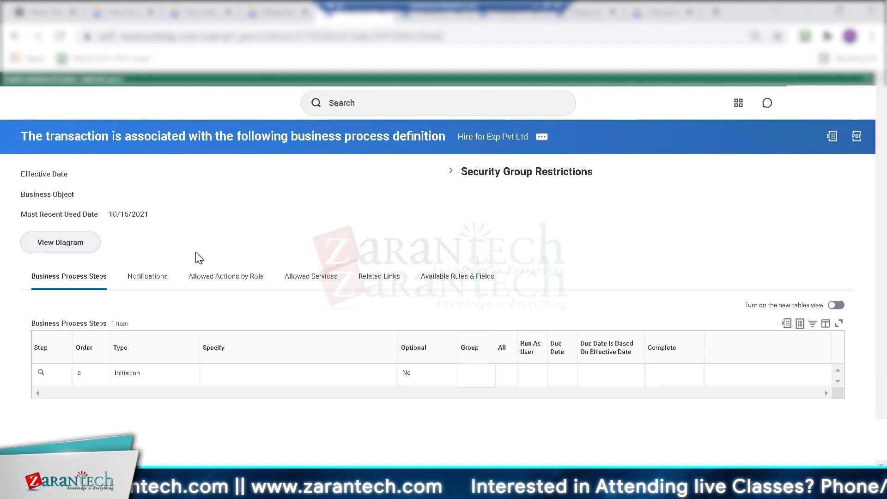
{"action": "left_click", "coordinate": [279, 12]}
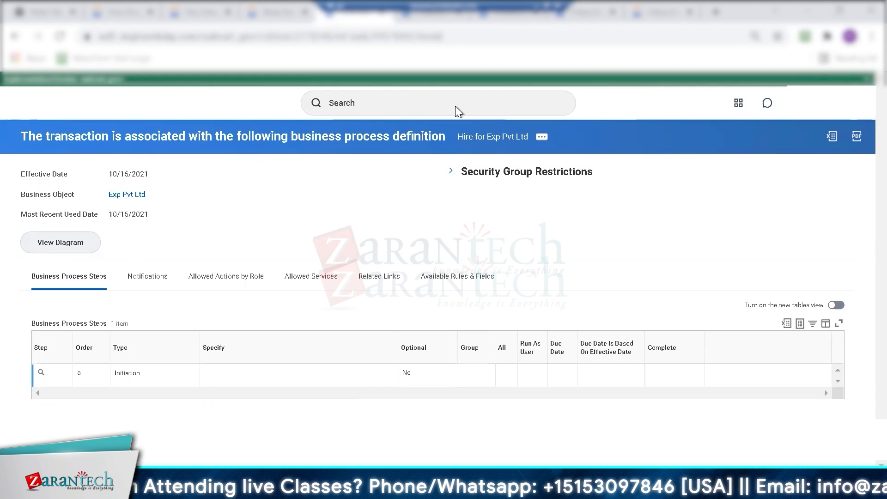
- Search for the hire business process definitions with "bp: hire"
{"action": "left_click", "coordinate": [367, 107]}
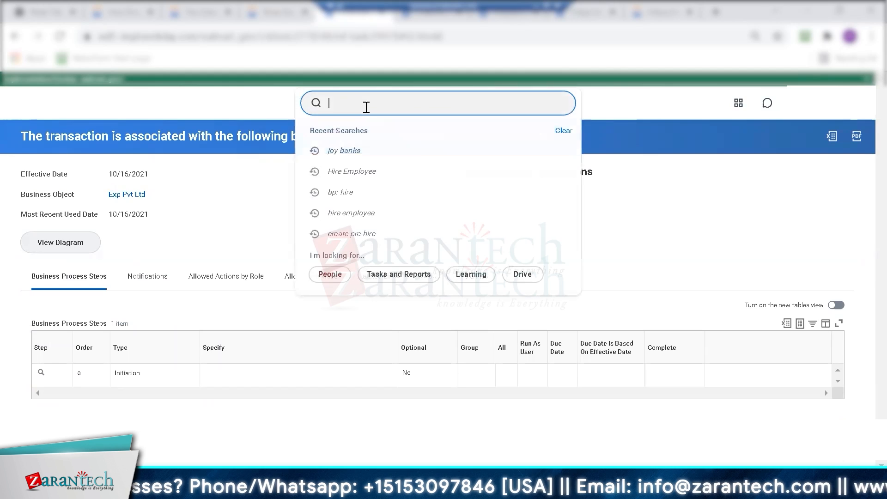
{"action": "type", "text": "bp:"}
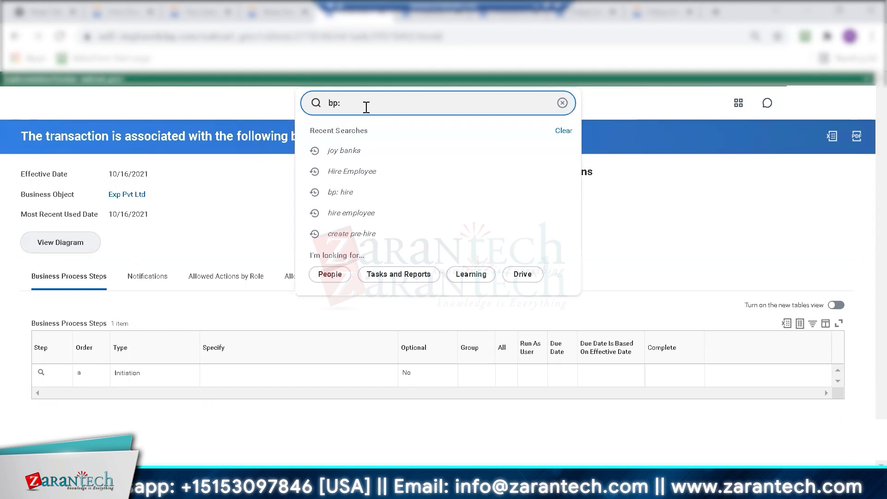
{"action": "type", "text": " hire"}
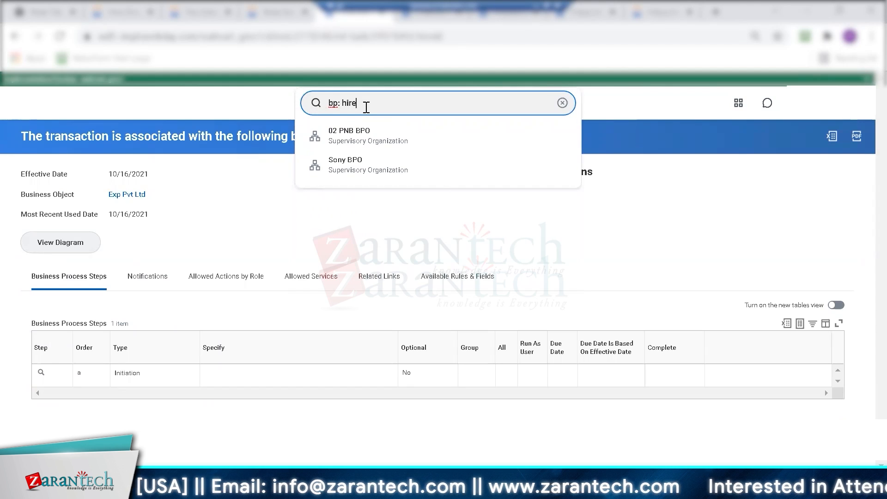
{"action": "type", "text": " e"}
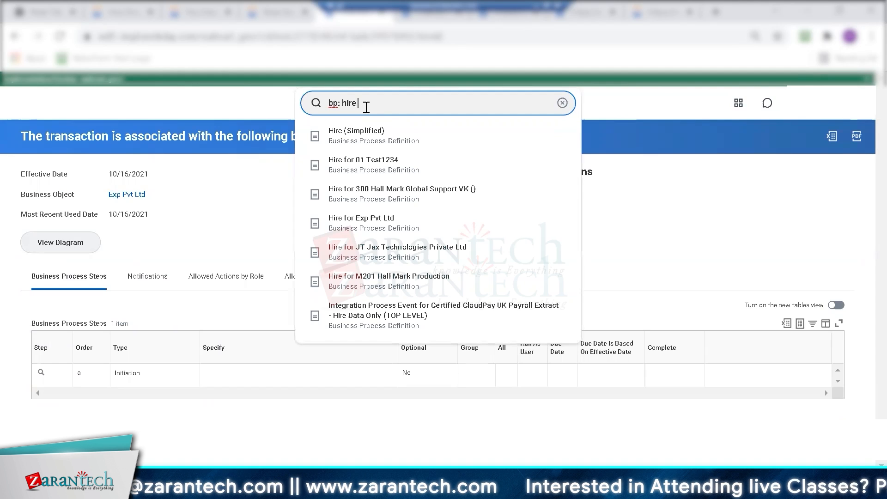
{"action": "key", "text": "BackSpace"}
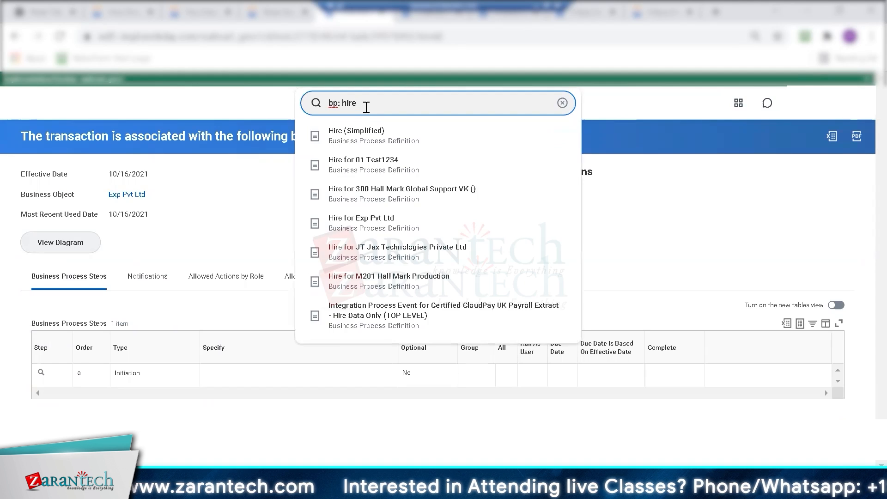
{"action": "key", "text": "Escape"}
{"action": "key", "text": "Return"}
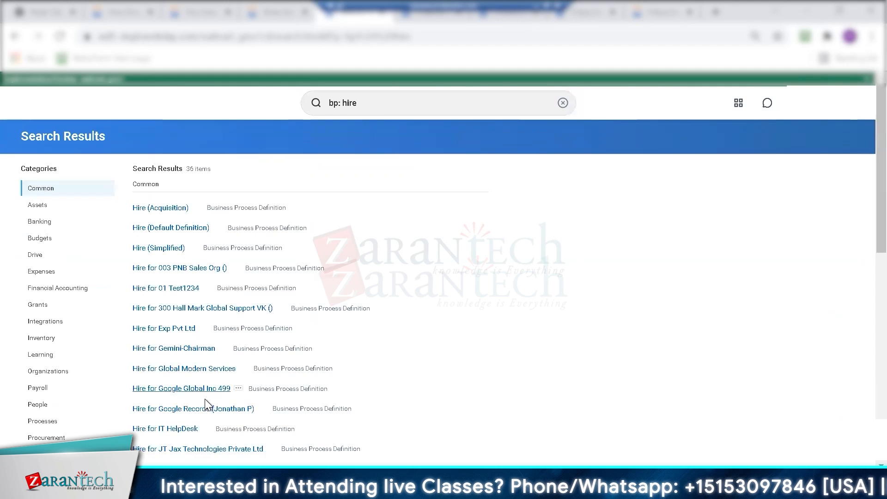
- Open Hire (Default Definition) and review its business process steps, including Propose Compensation Hire
{"action": "left_click", "coordinate": [150, 229]}
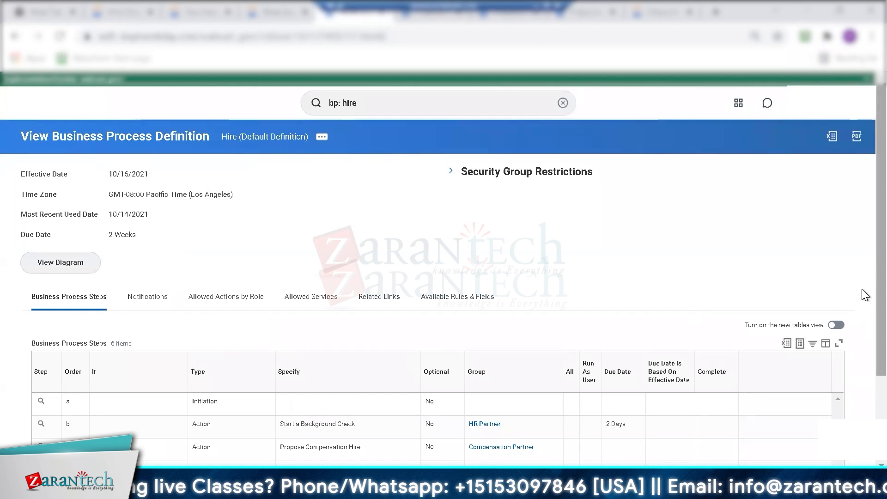
{"action": "scroll", "coordinate": [864, 365], "scroll_direction": "down", "scroll_amount": 3}
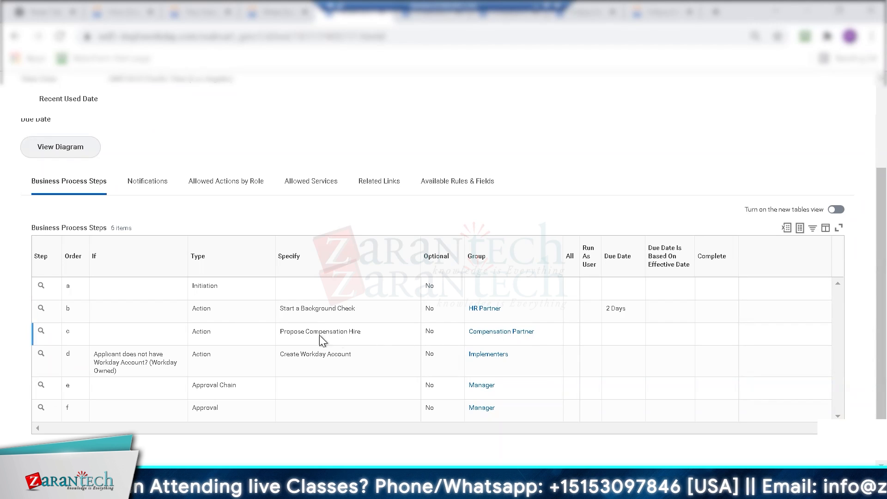
{"action": "mouse_move", "coordinate": [378, 336]}
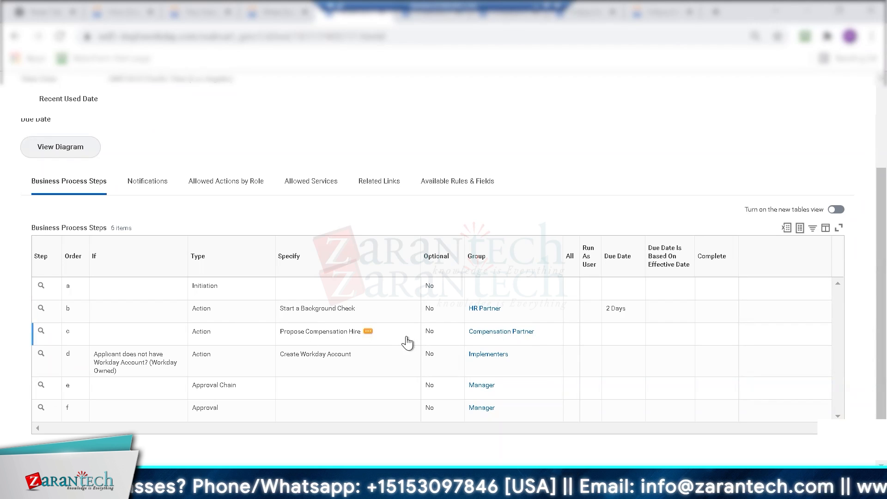
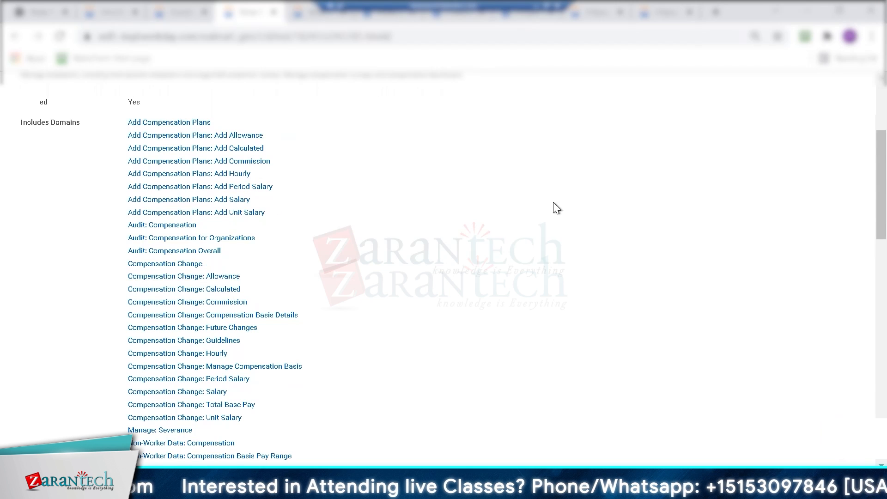
- Compare the Core Compensation functional area's included domains with the Compensation Change domain page
{"action": "scroll", "coordinate": [766, 156], "scroll_direction": "up", "scroll_amount": 4}
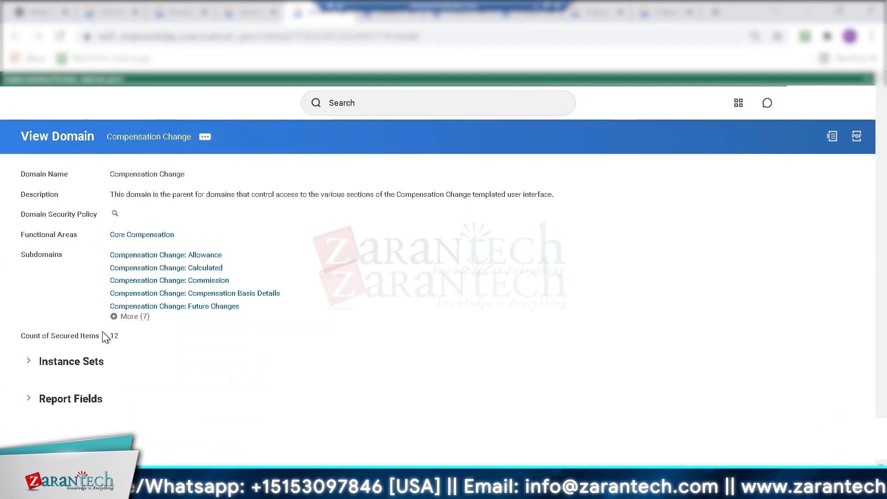
{"action": "left_click", "coordinate": [240, 14]}
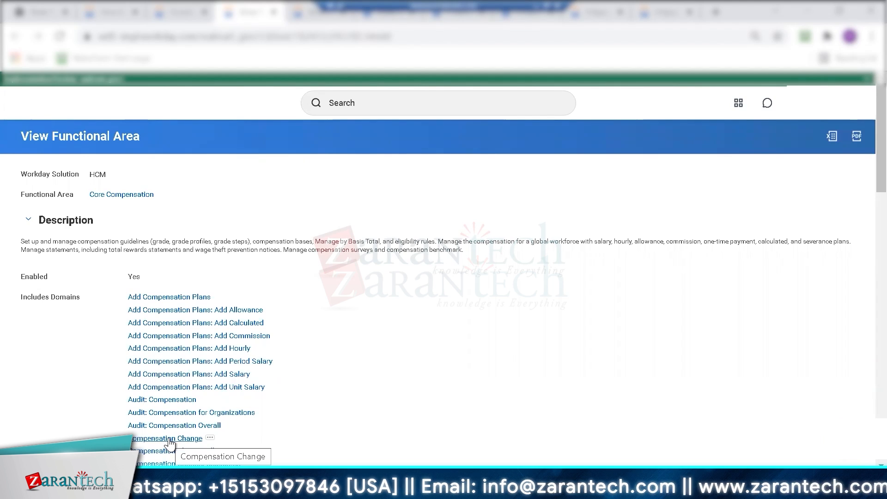
{"action": "left_click", "coordinate": [313, 13]}
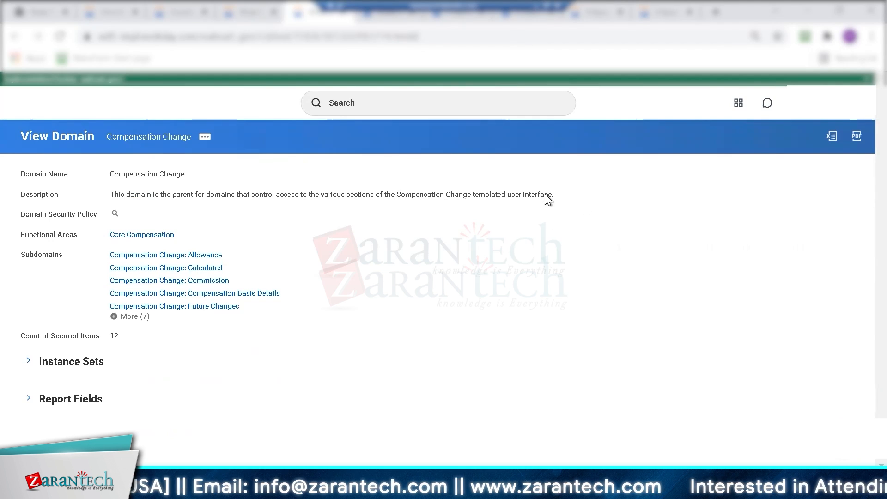
- Show all subdomains of the Compensation Change domain and open Compensation Change: Unit Salary in a new tab
{"action": "left_click", "coordinate": [114, 317]}
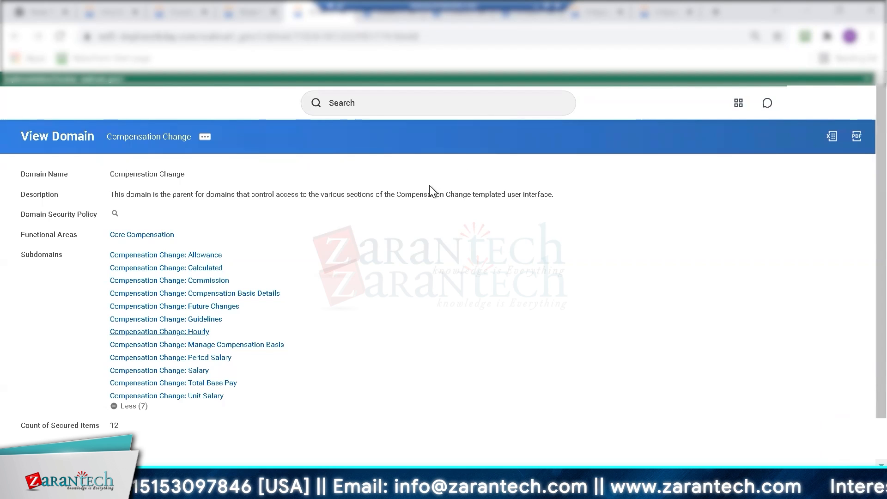
{"action": "scroll", "coordinate": [861, 264], "scroll_direction": "down", "scroll_amount": 1}
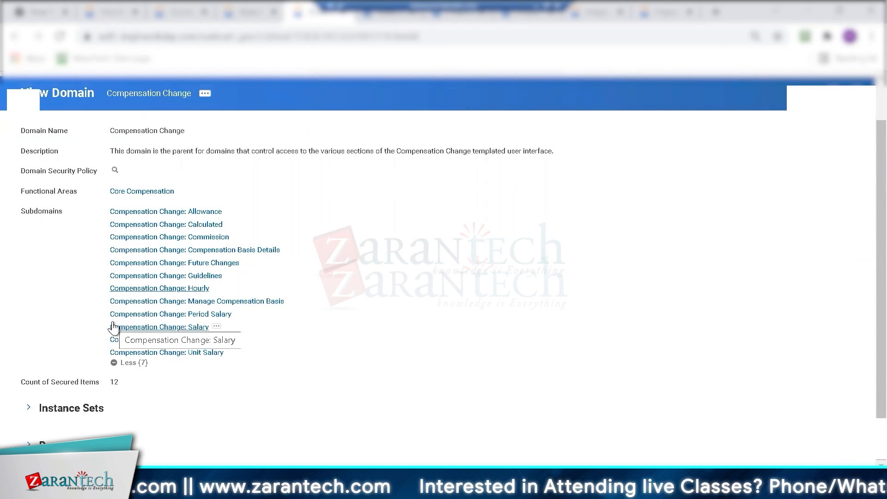
{"action": "right_click", "coordinate": [200, 358]}
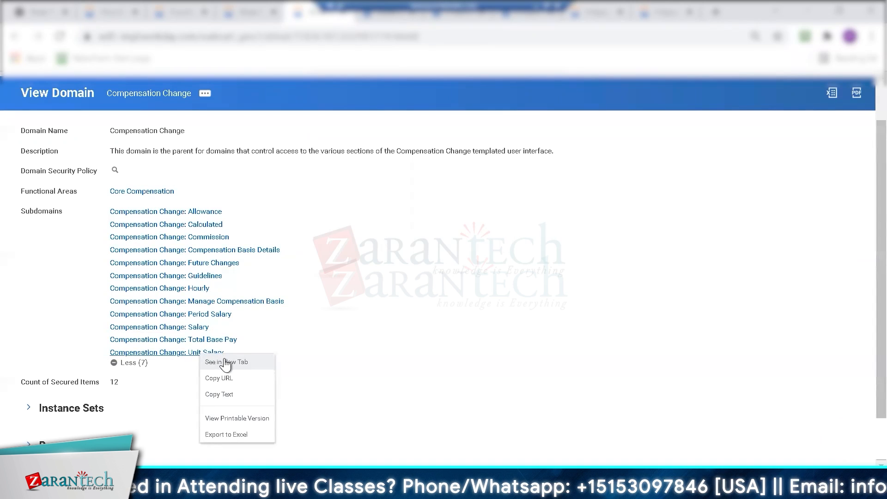
{"action": "left_click", "coordinate": [228, 362]}
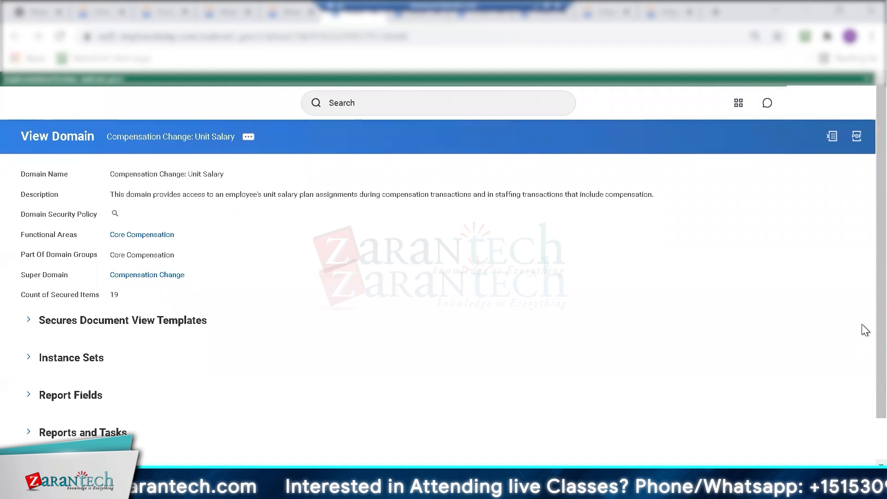
- Expand the Unit Salary domain's Instance Sets and Report Fields and show the full list of report fields
{"action": "scroll", "coordinate": [866, 320], "scroll_direction": "down", "scroll_amount": 1}
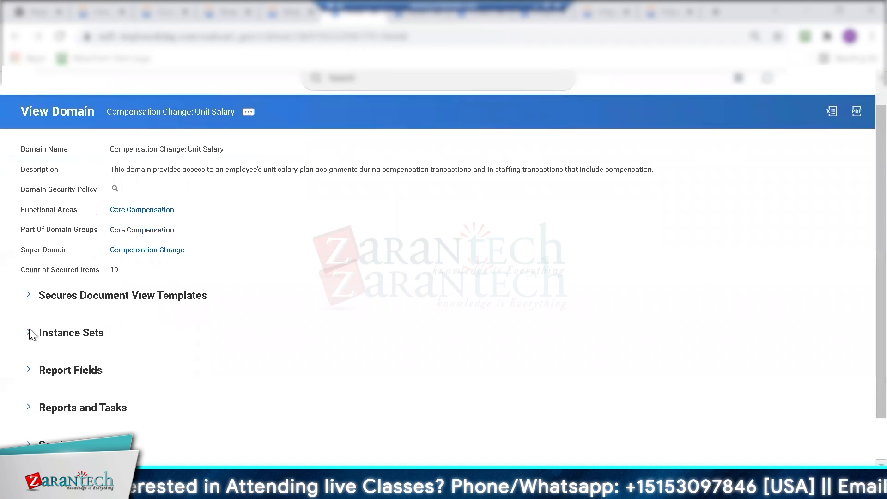
{"action": "left_click", "coordinate": [28, 334]}
{"action": "left_click", "coordinate": [27, 386]}
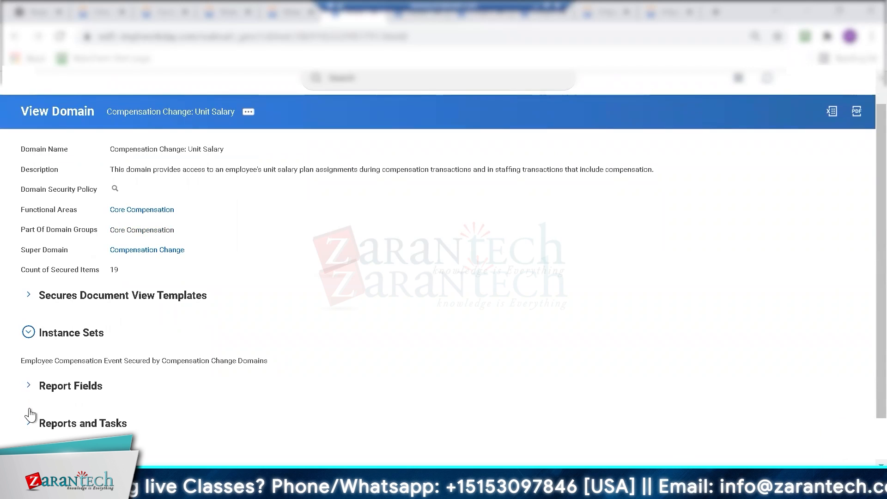
{"action": "scroll", "coordinate": [863, 302], "scroll_direction": "down", "scroll_amount": 2}
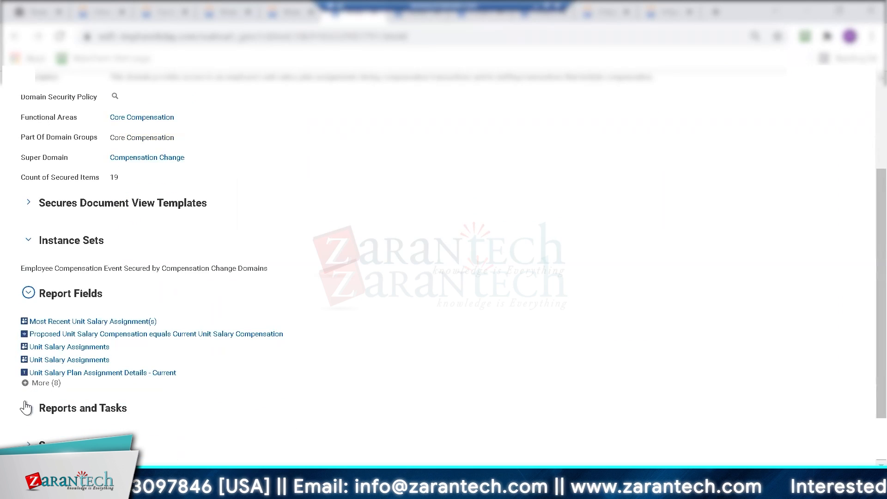
{"action": "left_click", "coordinate": [26, 383]}
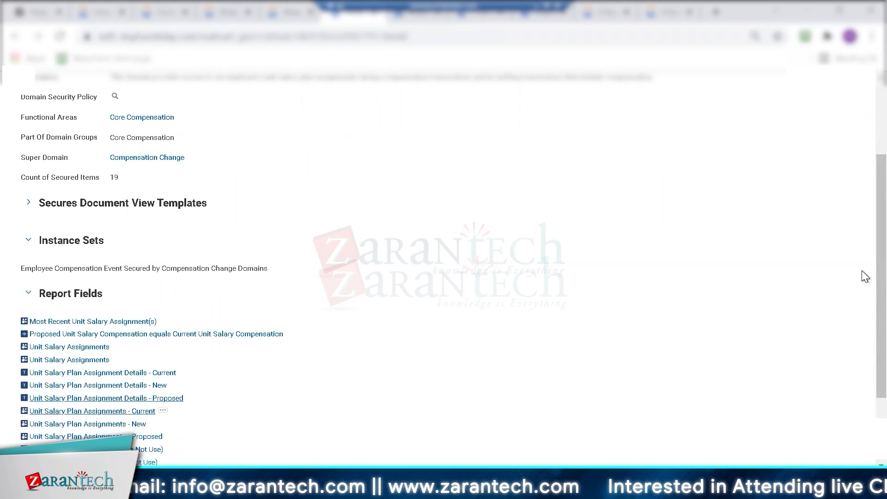
{"action": "scroll", "coordinate": [865, 247], "scroll_direction": "down", "scroll_amount": 2}
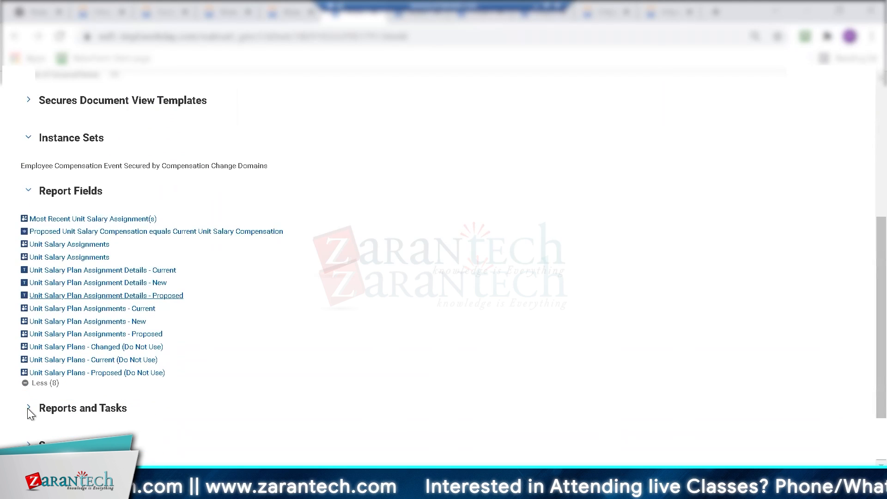
- Expand the Unit Salary domain's Reports and Tasks and Service Operations sections to view their secured items
{"action": "left_click", "coordinate": [86, 412]}
{"action": "scroll", "coordinate": [861, 353], "scroll_direction": "down", "scroll_amount": 1}
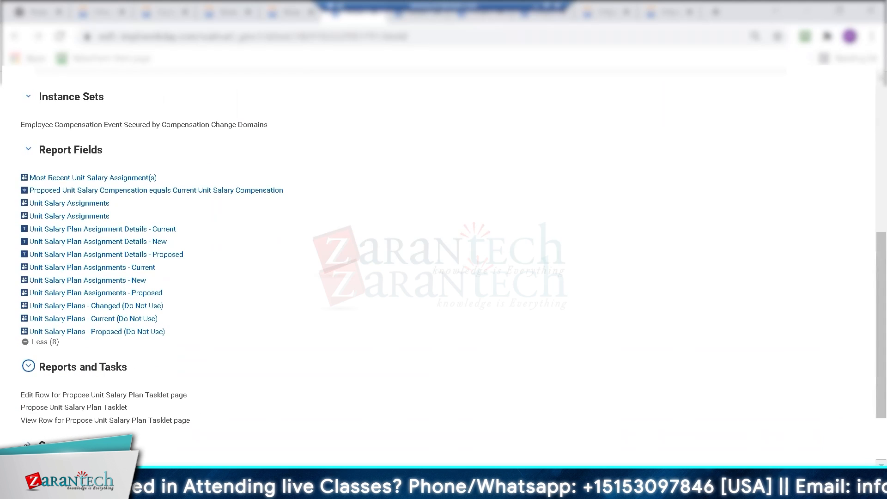
{"action": "scroll", "coordinate": [861, 353], "scroll_direction": "down", "scroll_amount": 1}
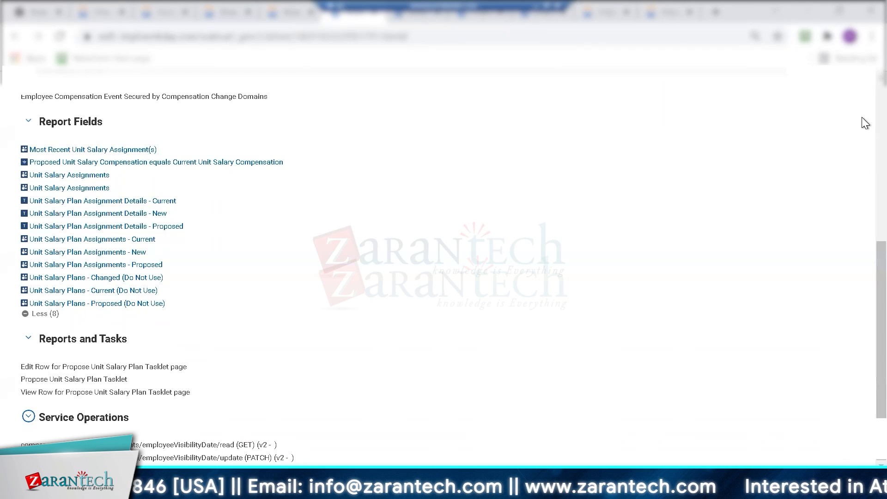
- Expand the Unit Salary domain's Secures Document View Templates section and review the listed templates
{"action": "scroll", "coordinate": [865, 133], "scroll_direction": "up", "scroll_amount": 6}
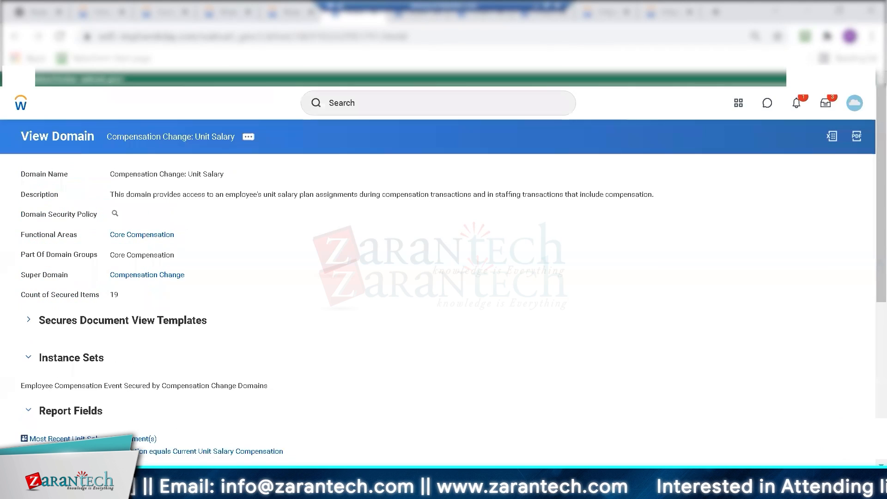
{"action": "left_click", "coordinate": [28, 321]}
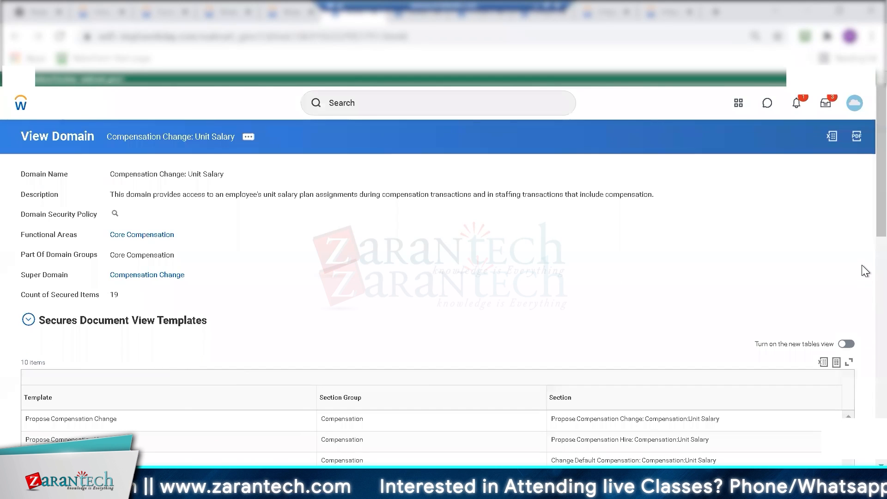
{"action": "scroll", "coordinate": [865, 241], "scroll_direction": "down", "scroll_amount": 5}
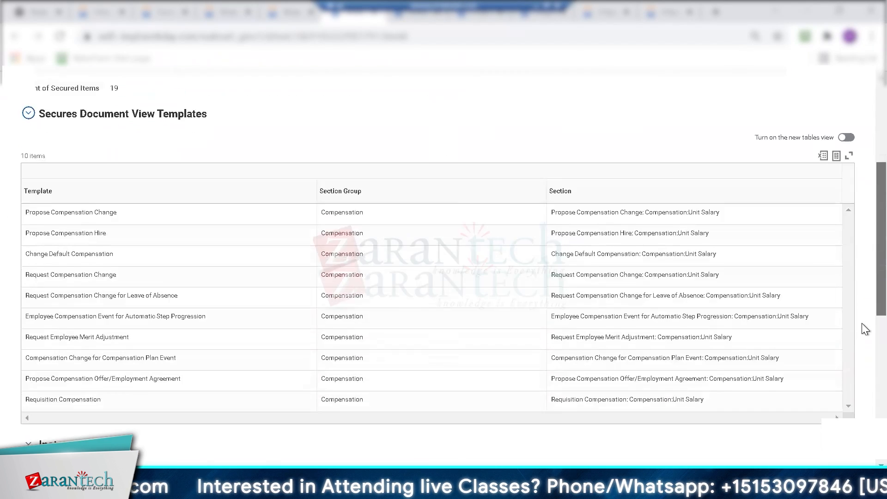
{"action": "scroll", "coordinate": [861, 315], "scroll_direction": "up", "scroll_amount": 5}
- Open the Unit Salary domain's security policy and show all security groups that have View and Modify permission
{"action": "mouse_move", "coordinate": [121, 214]}
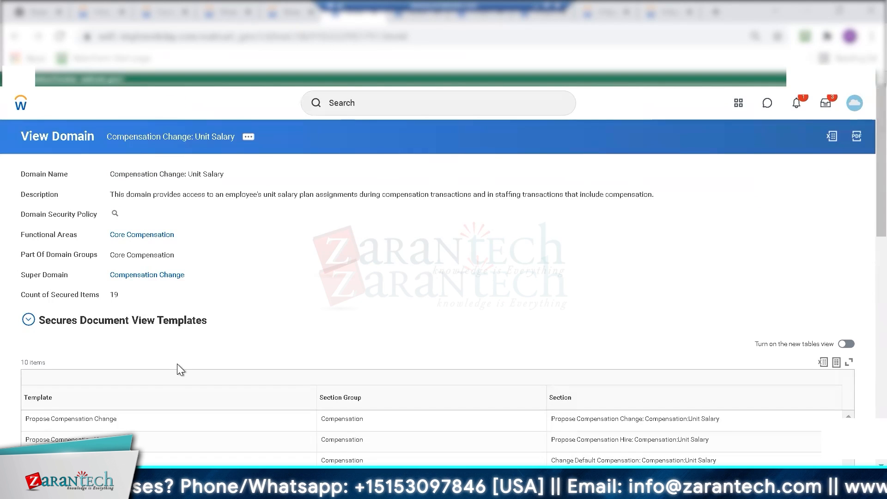
{"action": "left_click", "coordinate": [114, 215]}
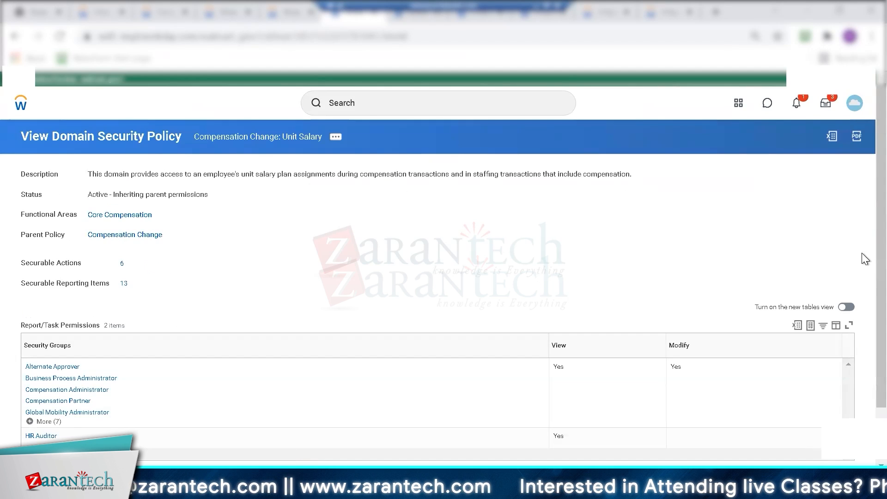
{"action": "scroll", "coordinate": [861, 290], "scroll_direction": "down", "scroll_amount": 2}
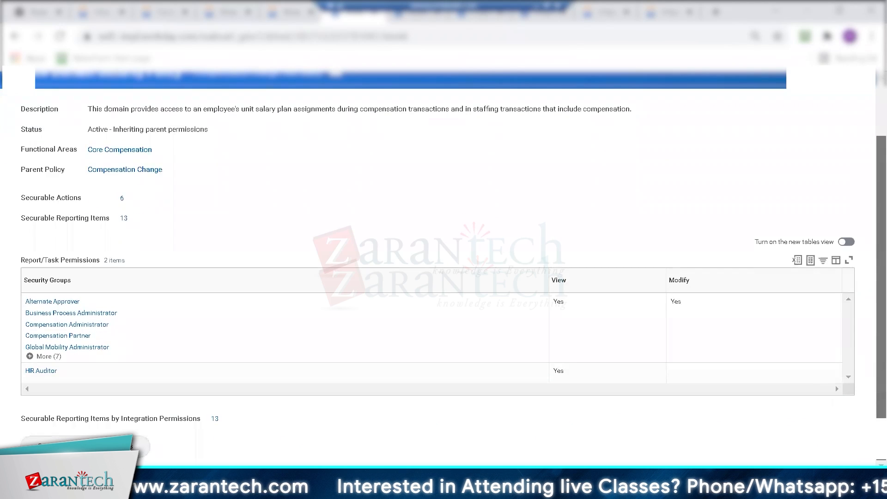
{"action": "left_click", "coordinate": [45, 357]}
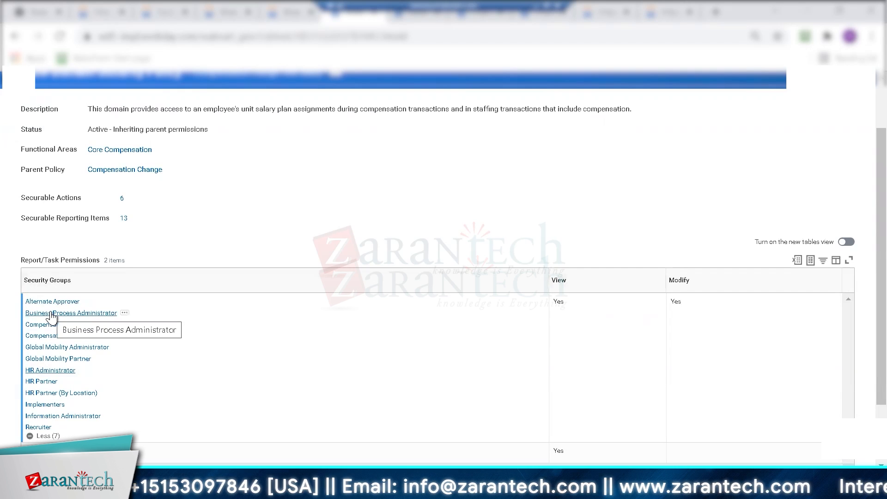
- Review the policy's list of securable actions and its full list of securable reporting items
{"action": "left_click", "coordinate": [123, 199]}
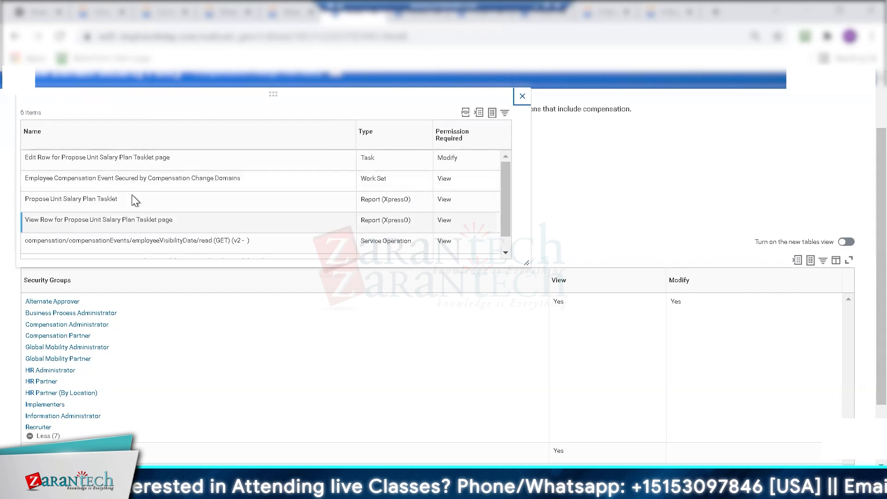
{"action": "left_click", "coordinate": [522, 95]}
{"action": "left_click", "coordinate": [125, 220]}
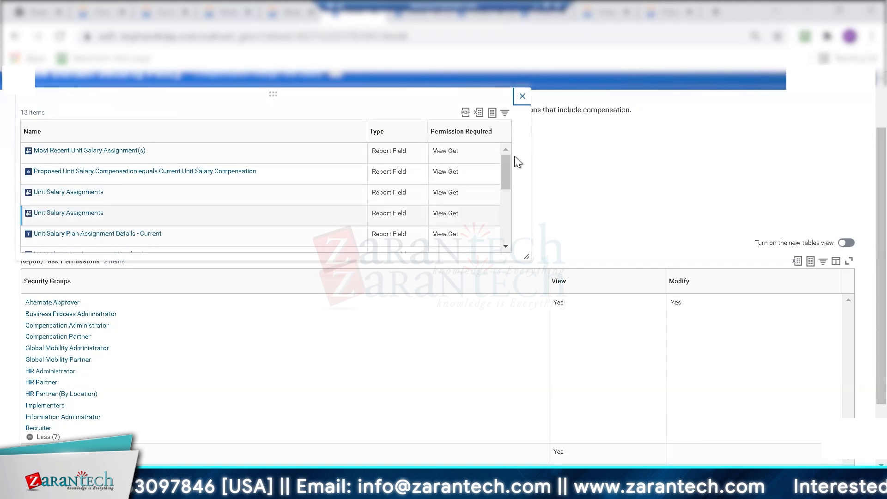
{"action": "scroll", "coordinate": [505, 176], "scroll_direction": "down", "scroll_amount": 5}
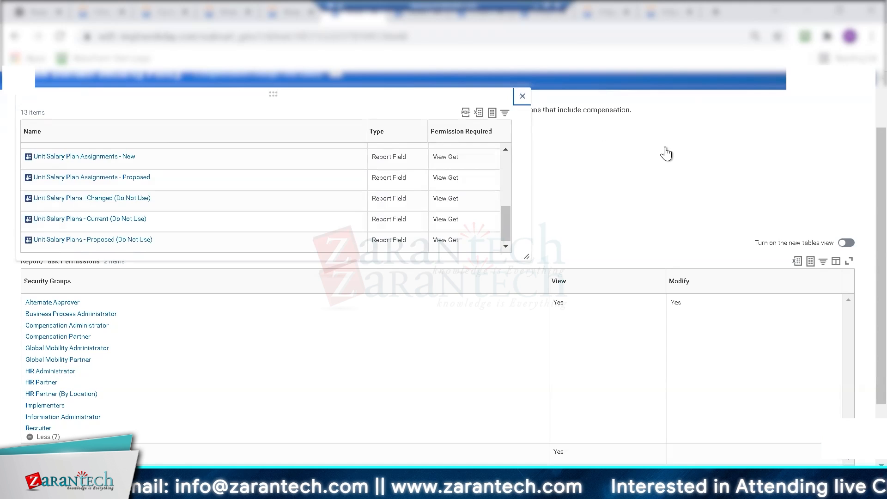
{"action": "left_click", "coordinate": [601, 131]}
{"action": "scroll", "coordinate": [861, 143], "scroll_direction": "up", "scroll_amount": 2}
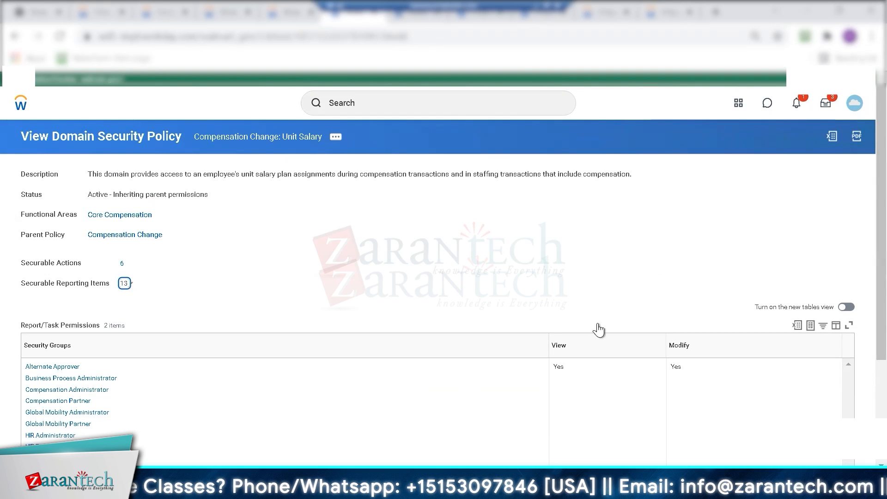
- Open the Compensation Partner security group in a new tab and return to the Unit Salary domain security policy
{"action": "scroll", "coordinate": [861, 257], "scroll_direction": "down", "scroll_amount": 3}
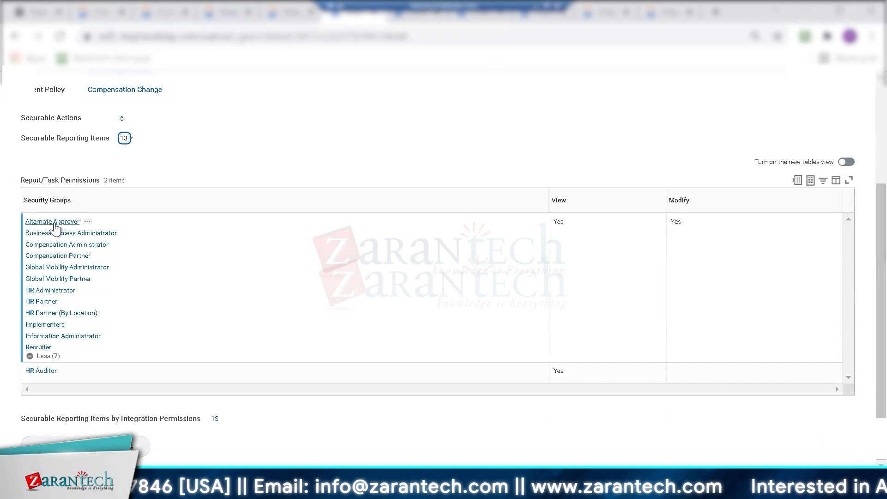
{"action": "right_click", "coordinate": [64, 257]}
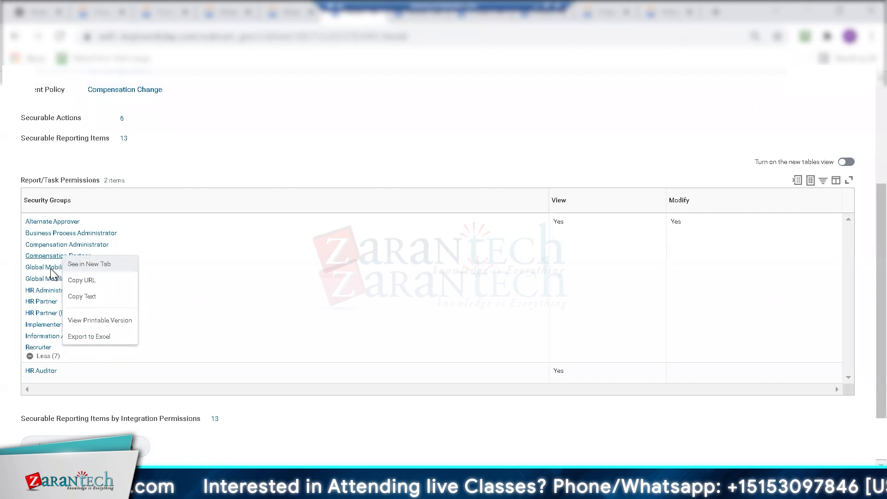
{"action": "left_click", "coordinate": [70, 265]}
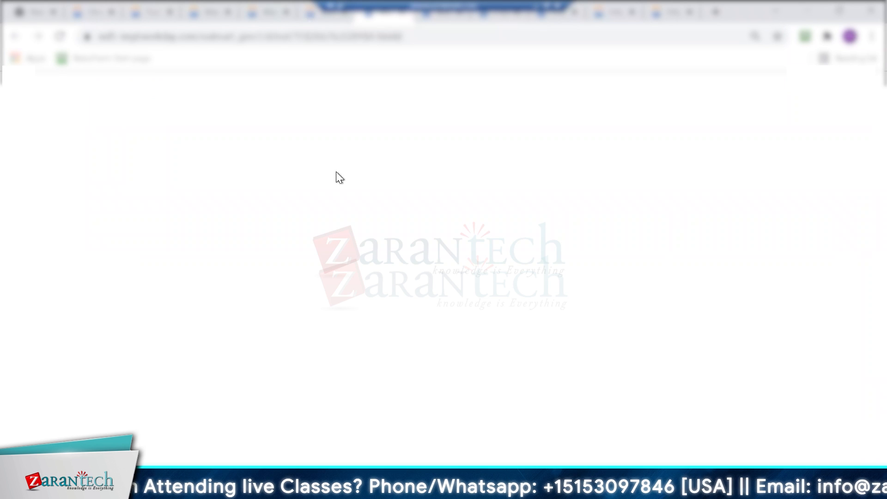
{"action": "left_click", "coordinate": [329, 15]}
{"action": "left_click", "coordinate": [159, 362]}
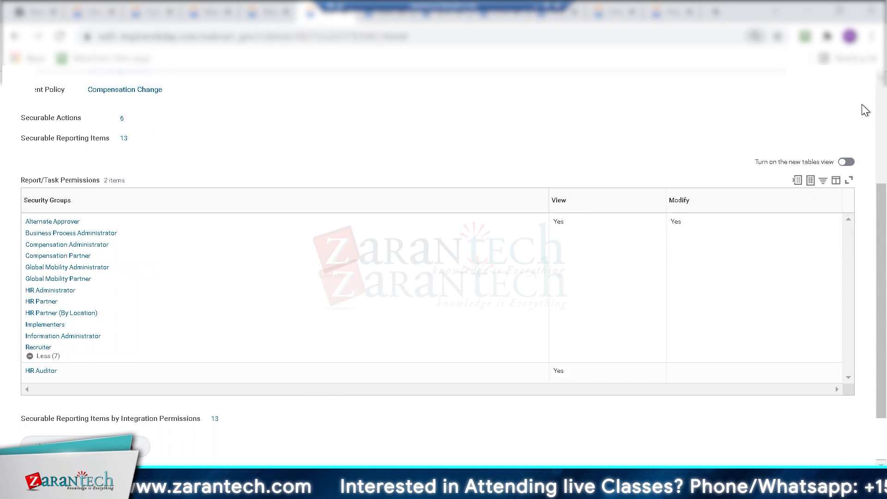
- Check the permission required for each securable action against the View and Modify rights of the policy's security groups
{"action": "scroll", "coordinate": [861, 101], "scroll_direction": "up", "scroll_amount": 3}
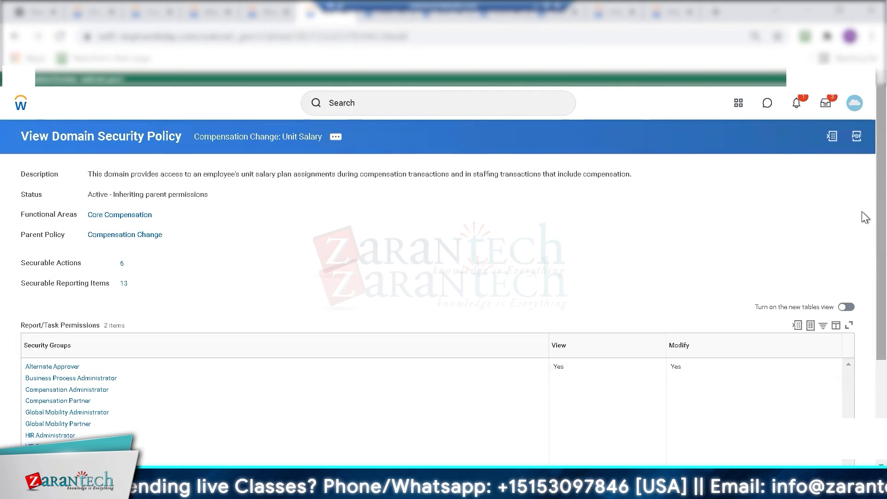
{"action": "scroll", "coordinate": [863, 382], "scroll_direction": "down", "scroll_amount": 3}
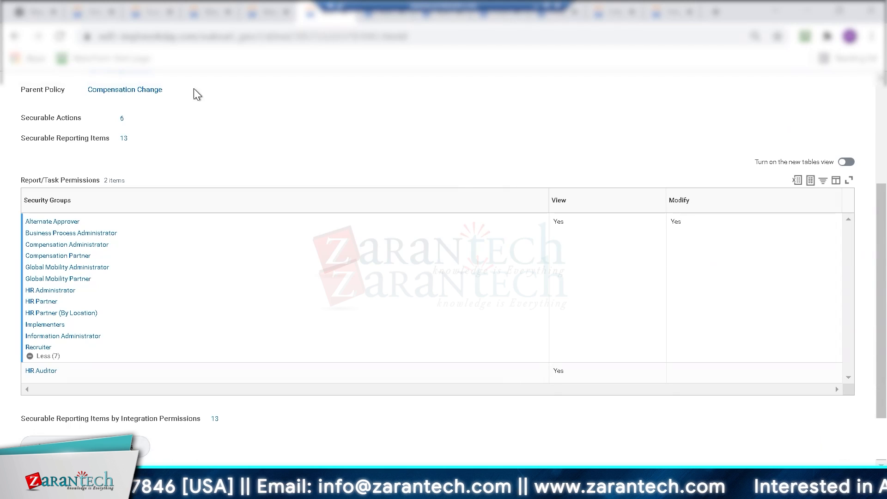
{"action": "left_click", "coordinate": [121, 118]}
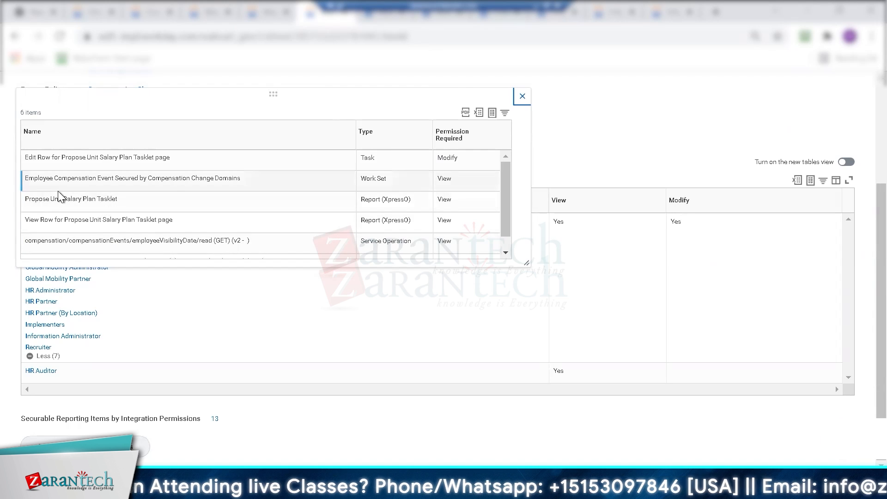
{"action": "left_click_drag", "start_coordinate": [503, 197], "coordinate": [507, 166]}
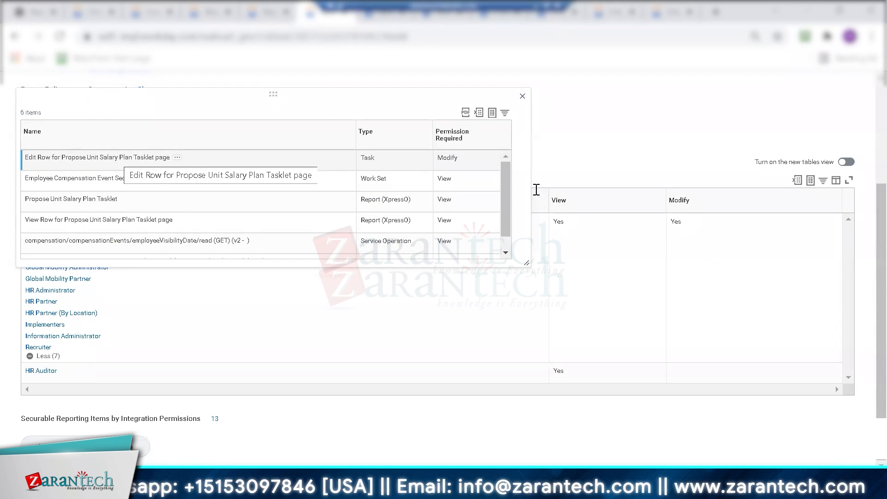
{"action": "left_click", "coordinate": [506, 252]}
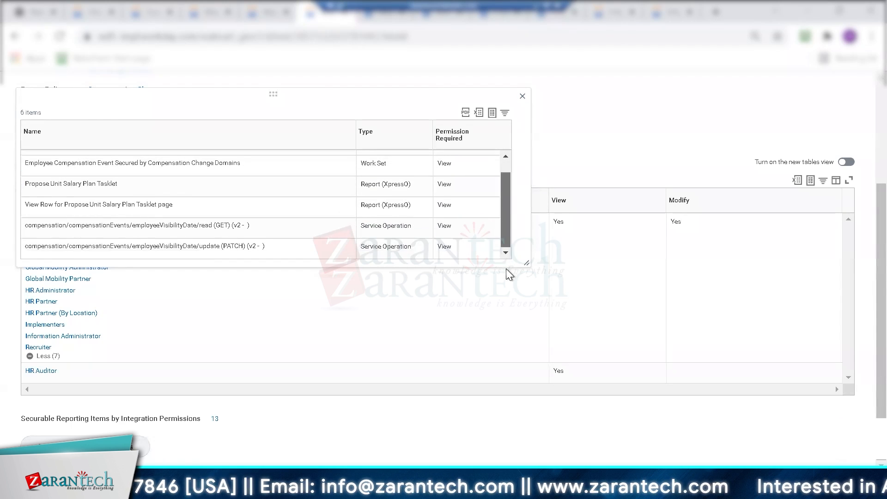
{"action": "left_click", "coordinate": [506, 157]}
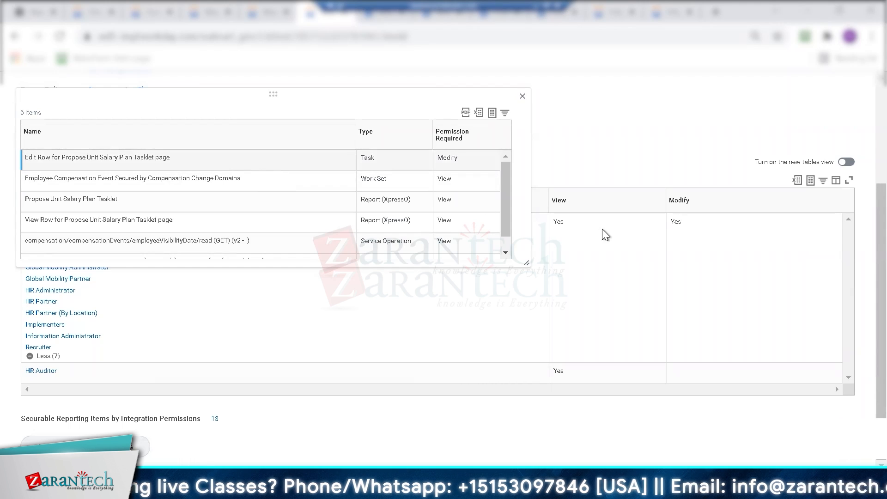
{"action": "left_click", "coordinate": [523, 96]}
- Open Edit Permissions for the Compensation Change: Unit Salary domain security policy
{"action": "scroll", "coordinate": [273, 138], "scroll_direction": "up", "scroll_amount": 3}
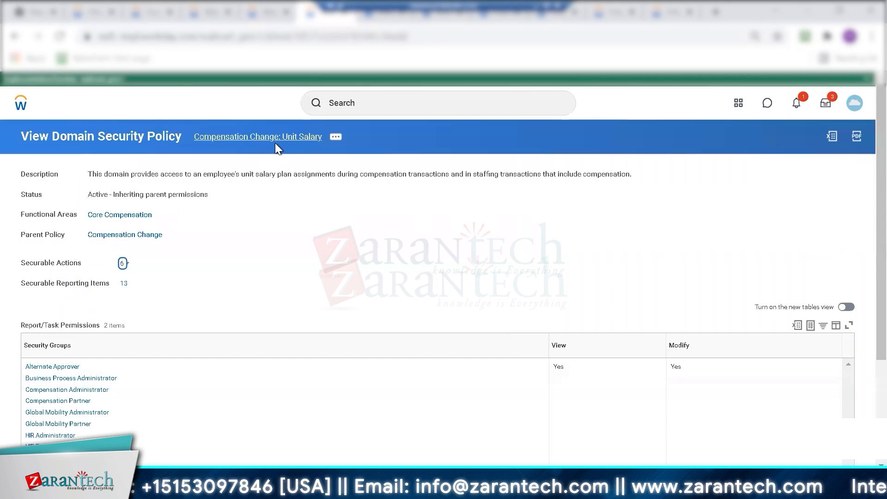
{"action": "left_click", "coordinate": [336, 138]}
{"action": "mouse_move", "coordinate": [421, 180]}
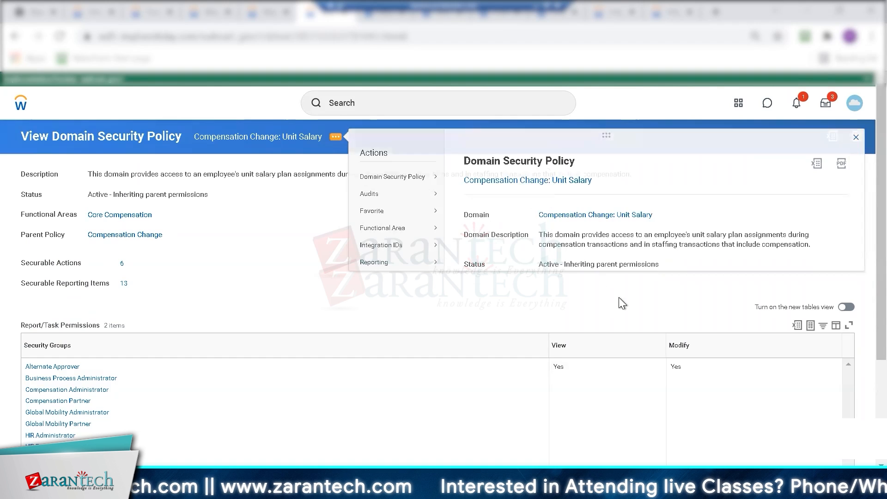
{"action": "left_click", "coordinate": [855, 137]}
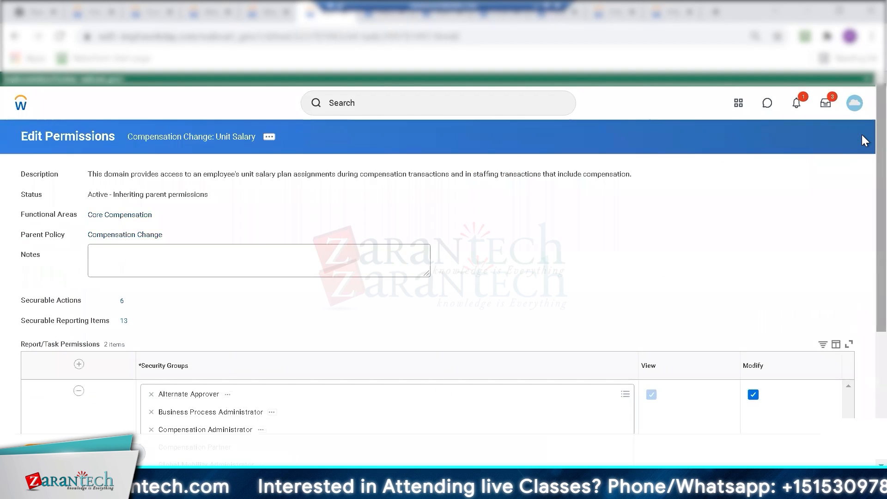
- Clear the Modify permission for the row starting with Alternate Approver and select it again
{"action": "scroll", "coordinate": [861, 305], "scroll_direction": "down", "scroll_amount": 5}
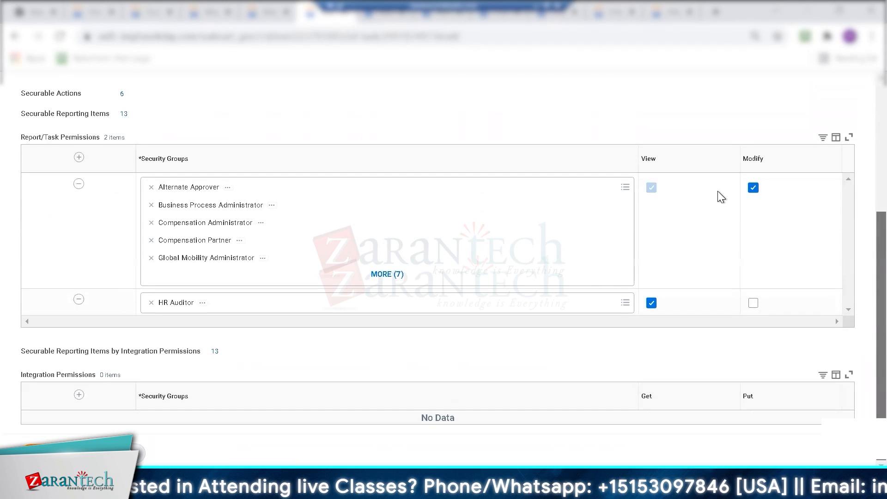
{"action": "left_click", "coordinate": [754, 188]}
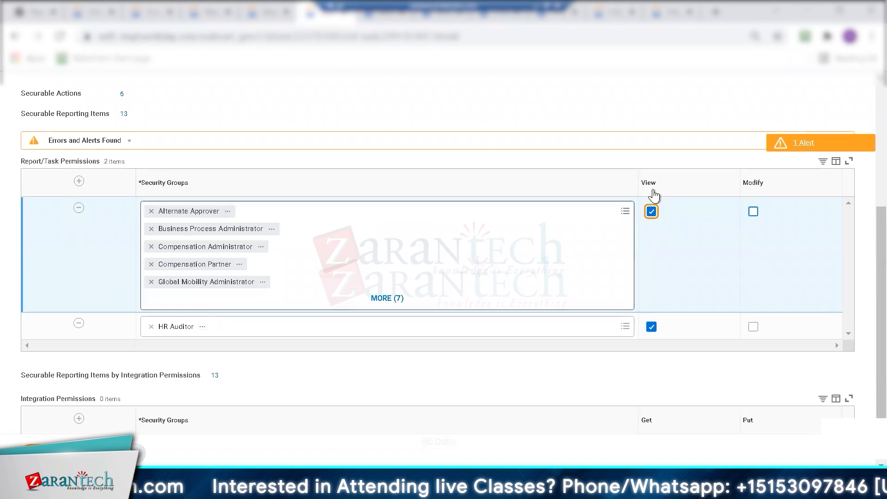
{"action": "left_click", "coordinate": [753, 211]}
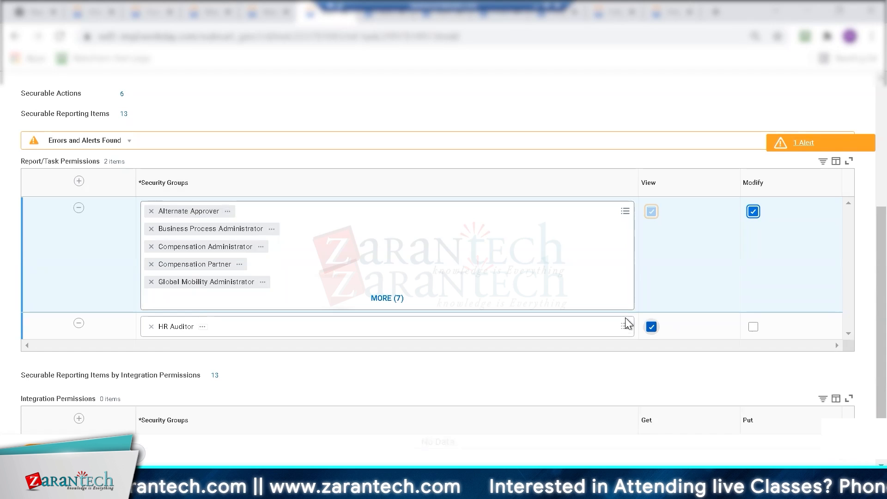
- Add an empty security group row to the Report/Task Permissions and remove it again
{"action": "left_click", "coordinate": [79, 182]}
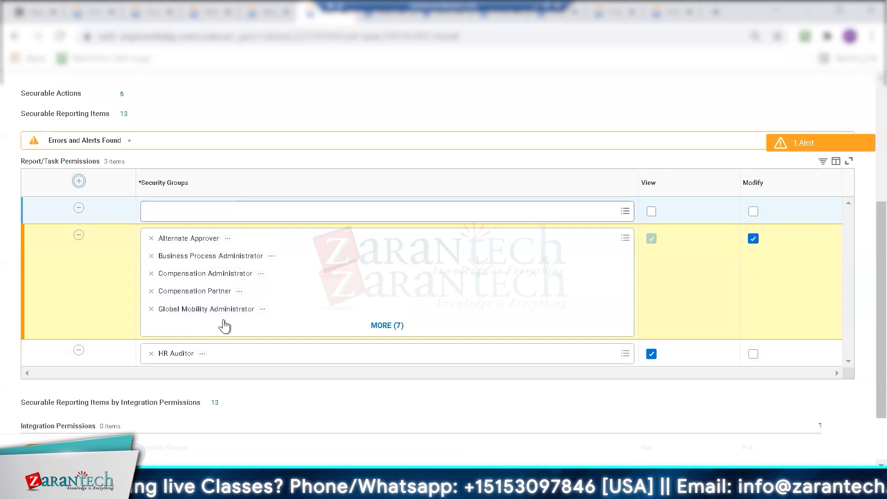
{"action": "left_click", "coordinate": [171, 216]}
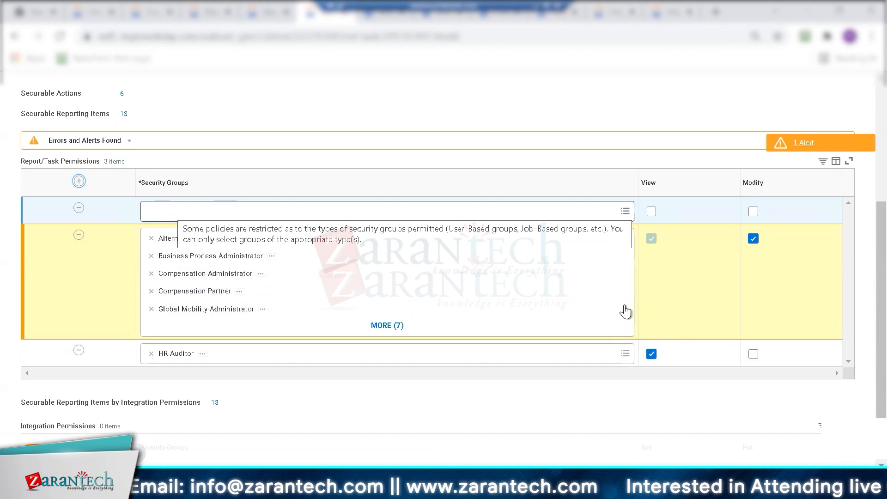
{"action": "left_click", "coordinate": [79, 209]}
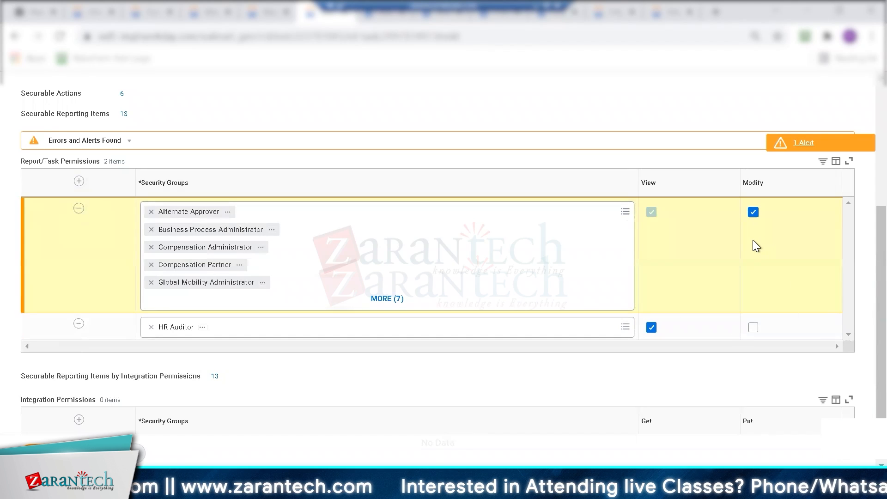
- Return to the Functional Areas report and locate the Core Compensation row
{"action": "scroll", "coordinate": [748, 241], "scroll_direction": "up", "scroll_amount": 5}
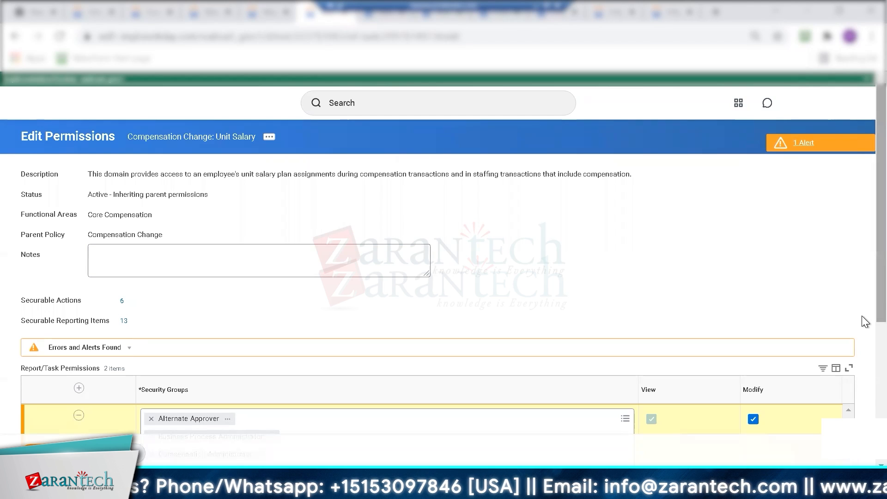
{"action": "scroll", "coordinate": [862, 358], "scroll_direction": "down", "scroll_amount": 4}
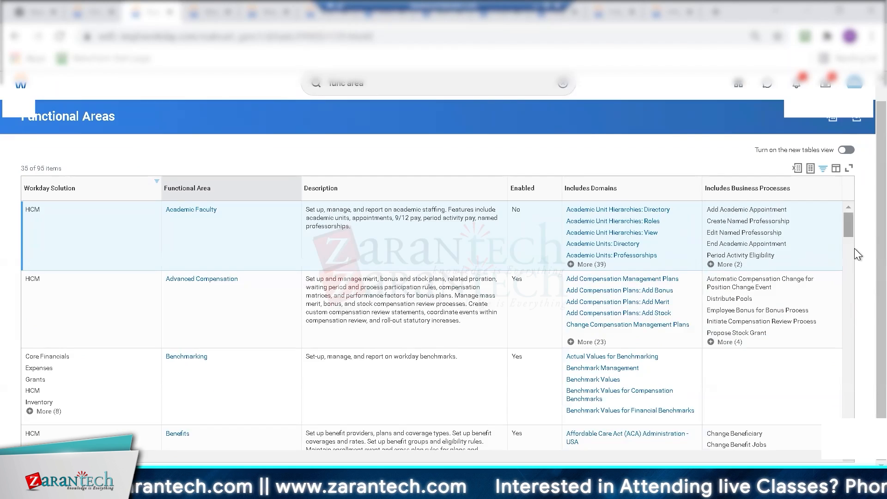
{"action": "scroll", "coordinate": [858, 280], "scroll_direction": "down", "scroll_amount": 10}
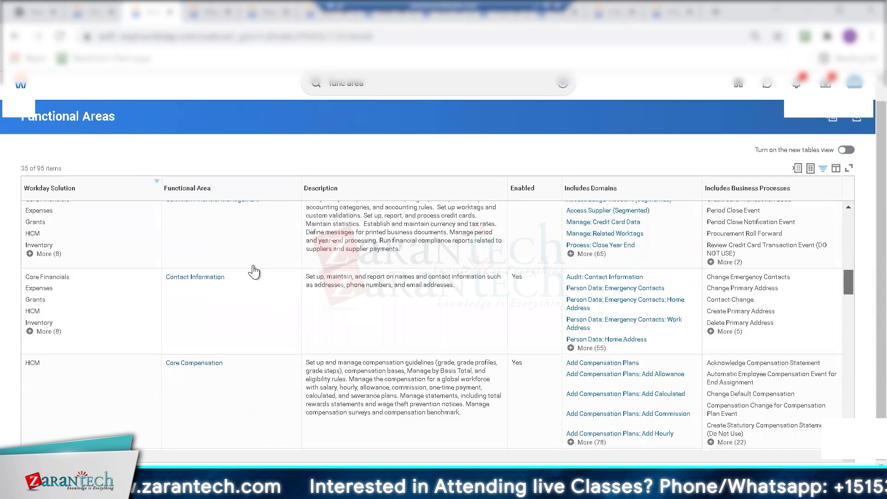
- Open the Contact Information functional area, expand its full list of included domains and look through them
{"action": "left_click", "coordinate": [189, 278]}
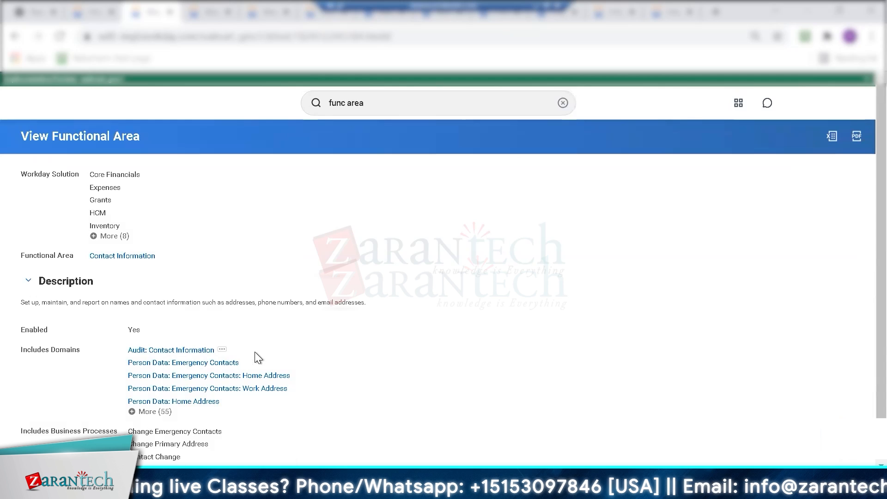
{"action": "scroll", "coordinate": [862, 302], "scroll_direction": "down", "scroll_amount": 1}
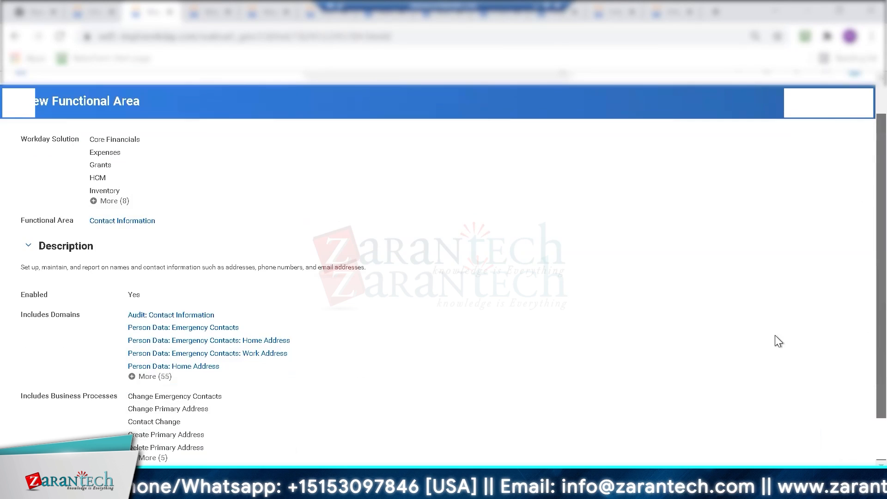
{"action": "left_click", "coordinate": [132, 377]}
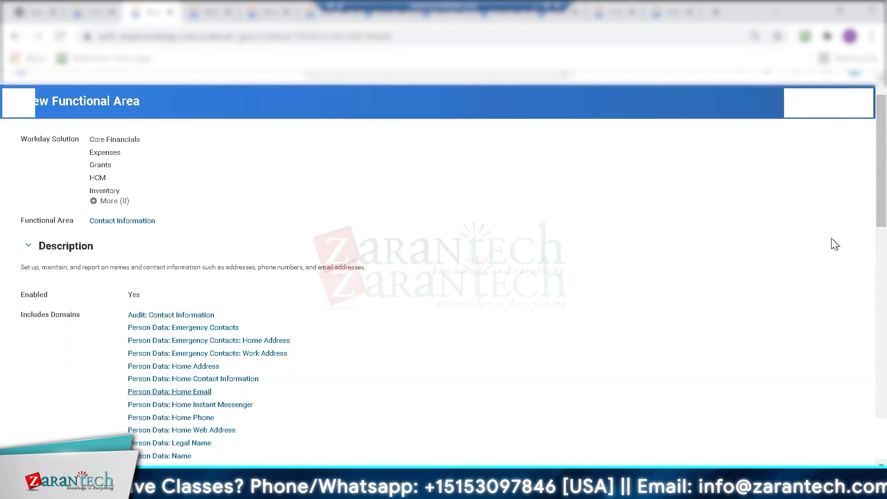
{"action": "scroll", "coordinate": [861, 287], "scroll_direction": "down", "scroll_amount": 3}
{"action": "scroll", "coordinate": [861, 322], "scroll_direction": "down", "scroll_amount": 5}
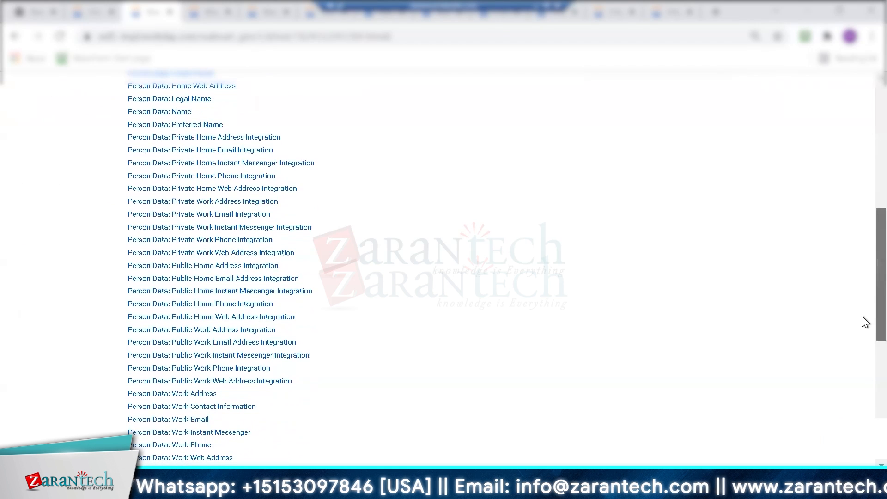
{"action": "scroll", "coordinate": [861, 231], "scroll_direction": "up", "scroll_amount": 5}
{"action": "scroll", "coordinate": [866, 226], "scroll_direction": "up", "scroll_amount": 1}
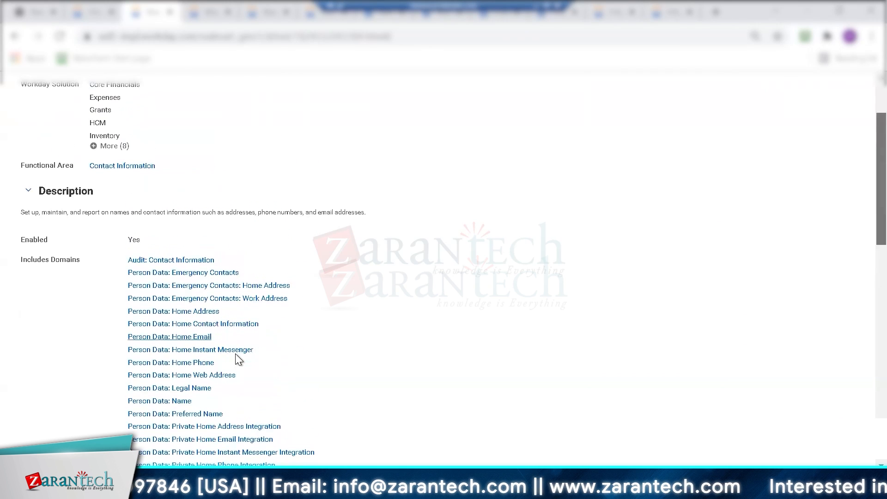
- Open the Person Data: Home Email domain and examine the type and required permission of its secured items
{"action": "mouse_move", "coordinate": [178, 346]}
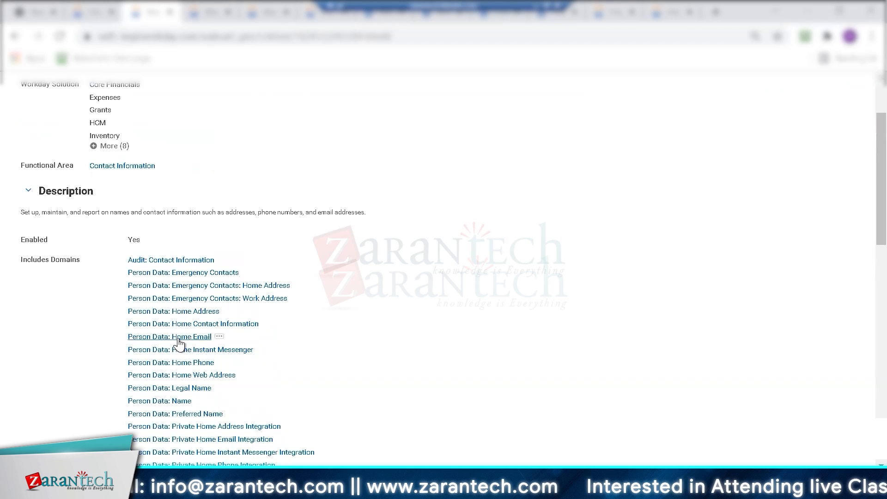
{"action": "left_click", "coordinate": [170, 337]}
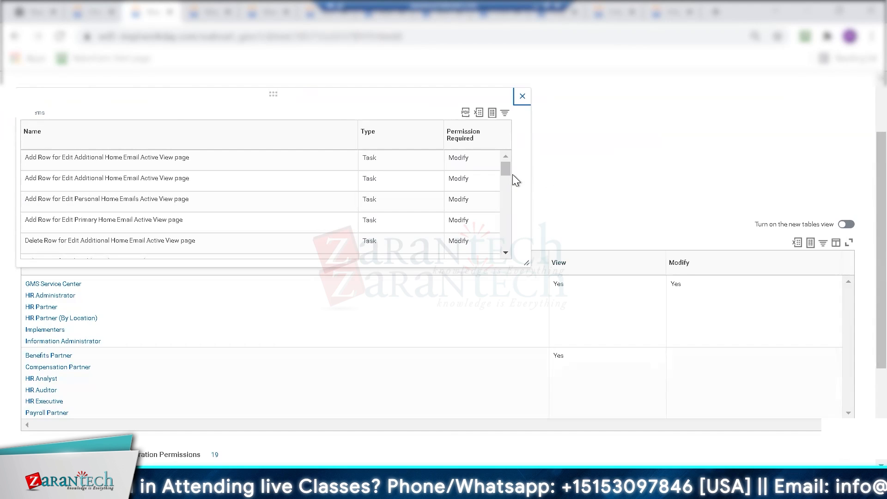
{"action": "left_click_drag", "start_coordinate": [507, 167], "coordinate": [505, 209]}
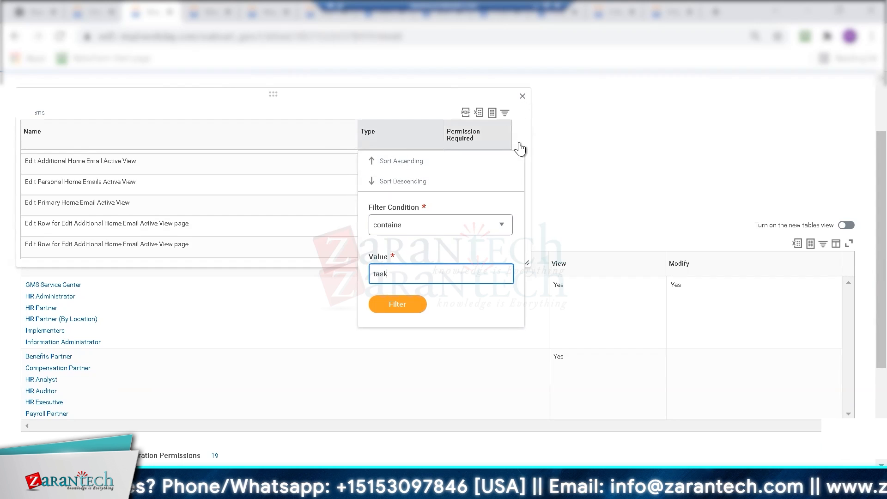
{"action": "left_click", "coordinate": [526, 269]}
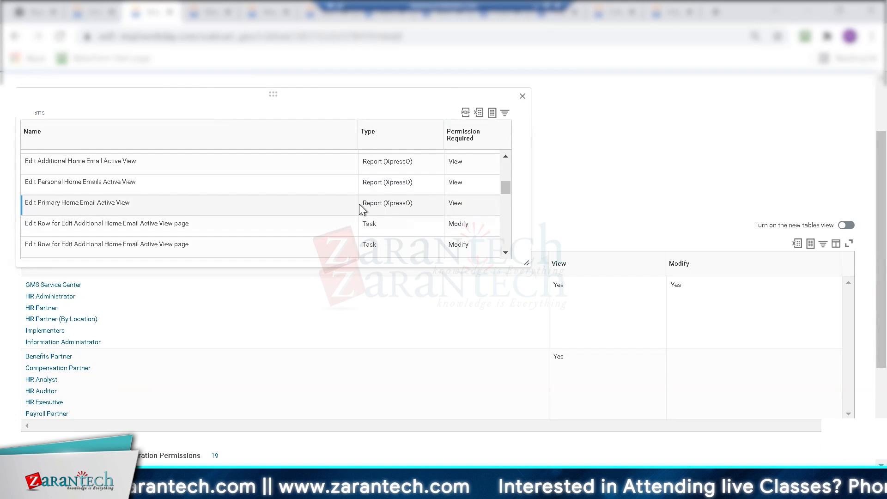
{"action": "left_click_drag", "start_coordinate": [362, 204], "coordinate": [414, 215]}
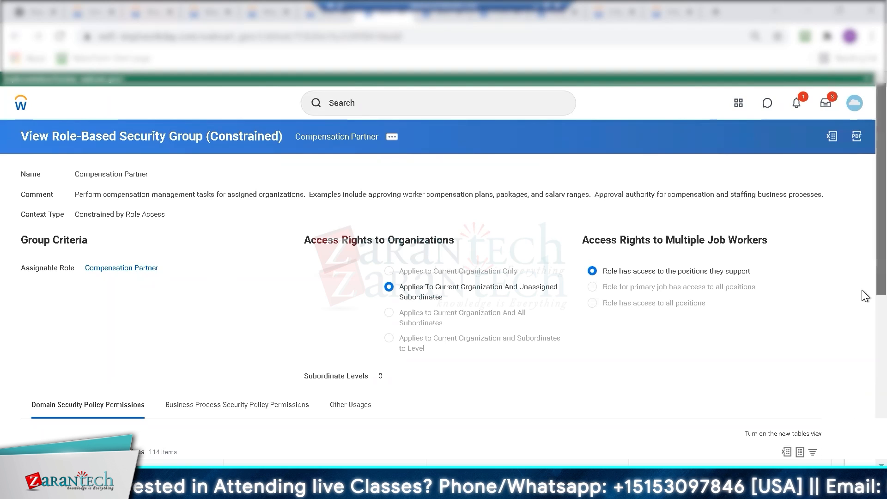
- Examine the Compensation Partner role-based security group's access rights and domain security policy permissions
{"action": "scroll", "coordinate": [862, 290], "scroll_direction": "down", "scroll_amount": 4}
{"action": "scroll", "coordinate": [862, 320], "scroll_direction": "up", "scroll_amount": 3}
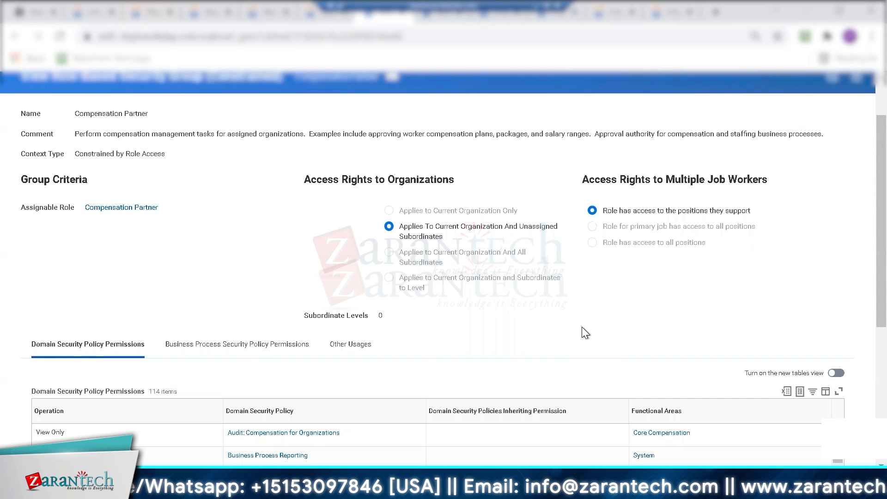
{"action": "scroll", "coordinate": [581, 327], "scroll_direction": "up", "scroll_amount": 1}
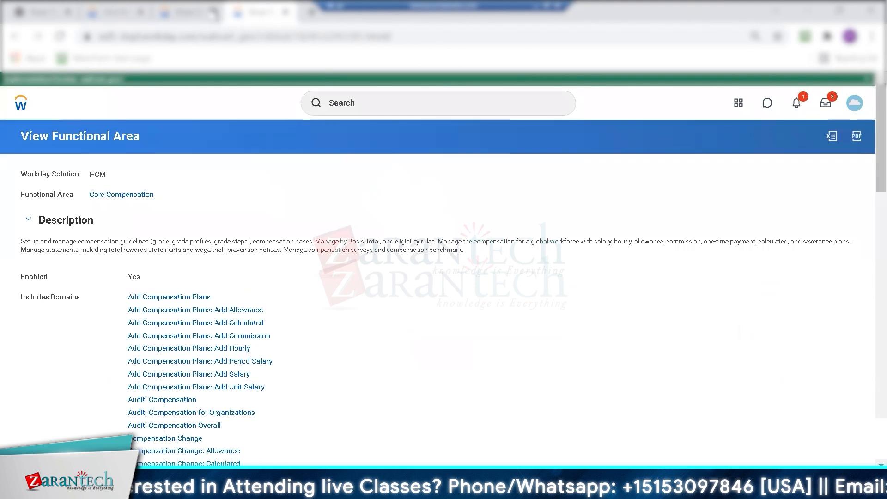
- Open the AIG TATA Executive Management Group organization, decline restoring the last session and look through its members
{"action": "mouse_move", "coordinate": [204, 26]}
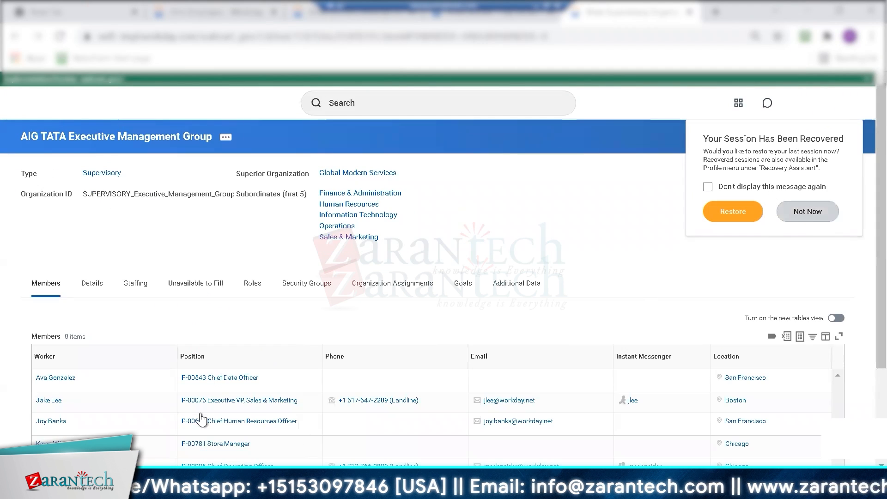
{"action": "left_click", "coordinate": [807, 213]}
{"action": "scroll", "coordinate": [862, 214], "scroll_direction": "down", "scroll_amount": 3}
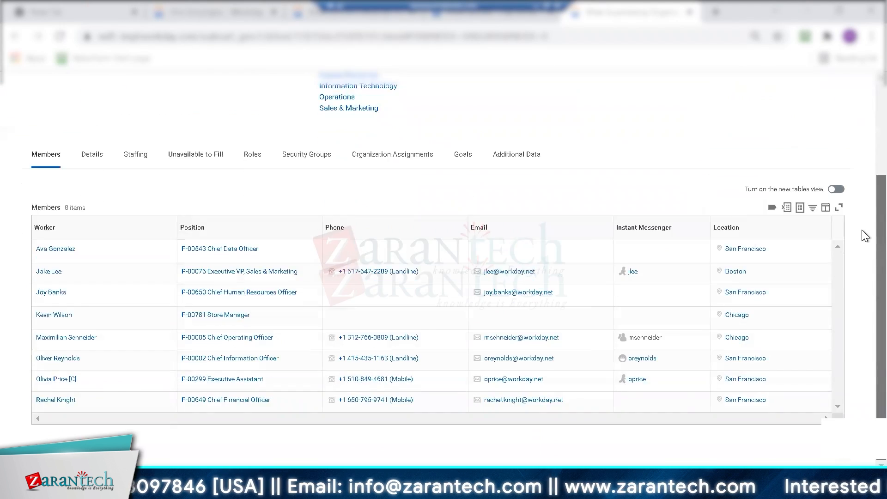
{"action": "scroll", "coordinate": [861, 206], "scroll_direction": "up", "scroll_amount": 1}
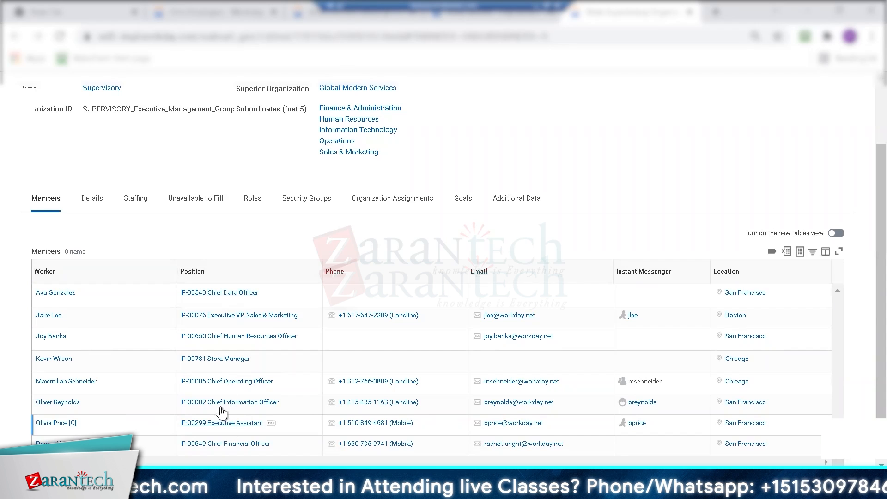
- Show the roles of the AIG TATA Executive Management Group and locate the Manager role assignment
{"action": "left_click", "coordinate": [252, 200]}
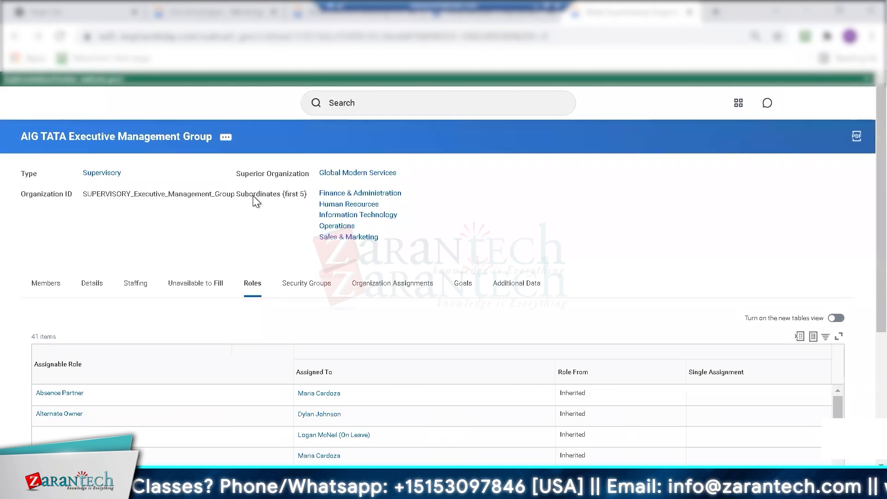
{"action": "scroll", "coordinate": [862, 330], "scroll_direction": "down", "scroll_amount": 1}
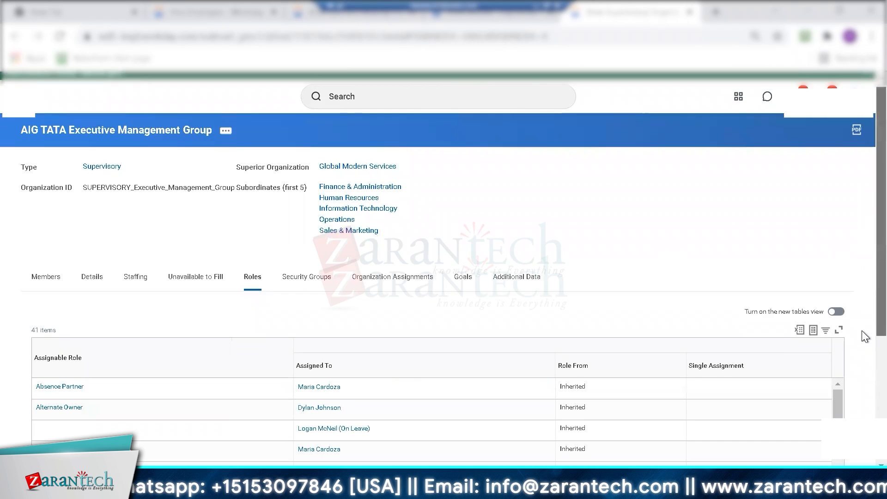
{"action": "scroll", "coordinate": [861, 331], "scroll_direction": "down", "scroll_amount": 4}
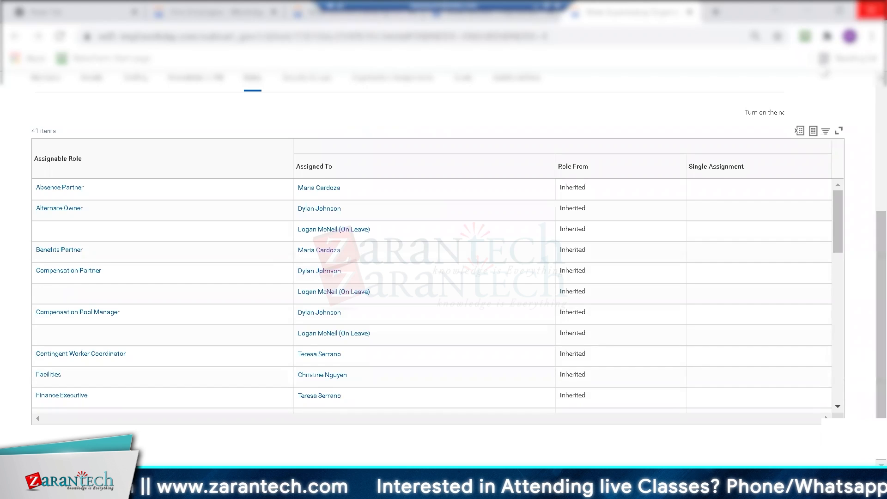
{"action": "left_click_drag", "start_coordinate": [835, 237], "coordinate": [836, 319]}
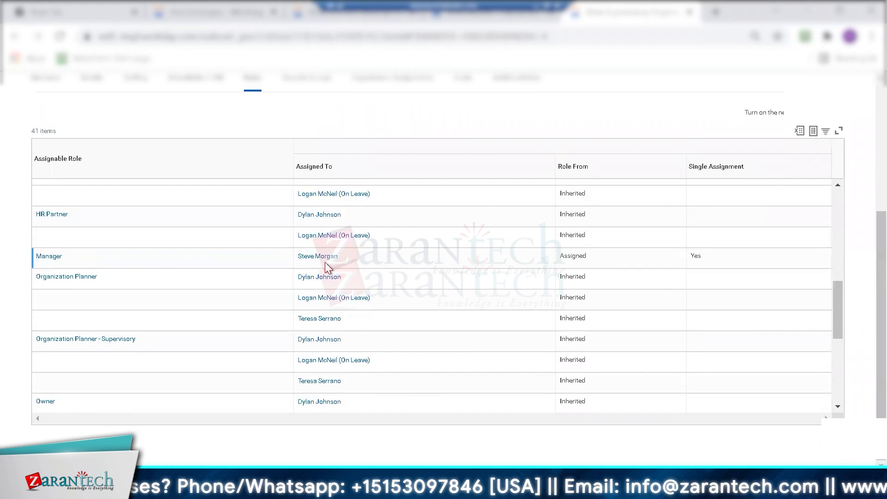
- Open the Manager assignable role separately and examine its settings, security groups and current role assignments
{"action": "right_click", "coordinate": [53, 261]}
{"action": "left_click", "coordinate": [70, 266]}
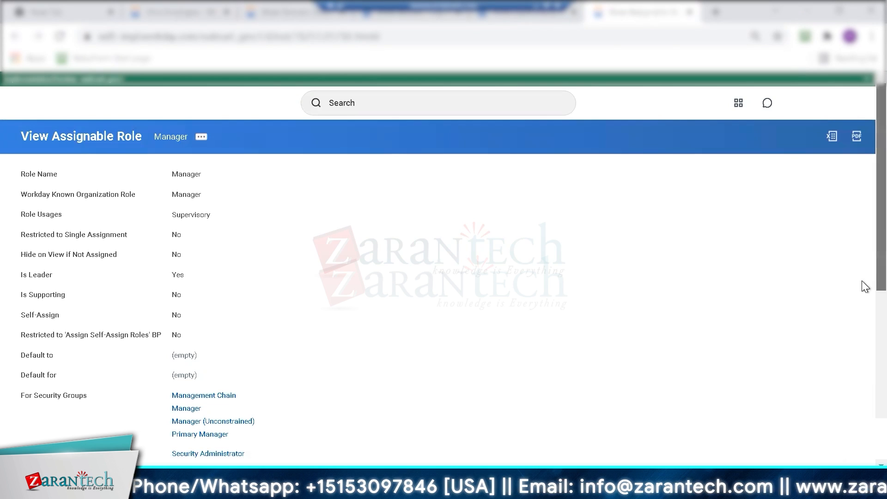
{"action": "scroll", "coordinate": [861, 281], "scroll_direction": "down", "scroll_amount": 3}
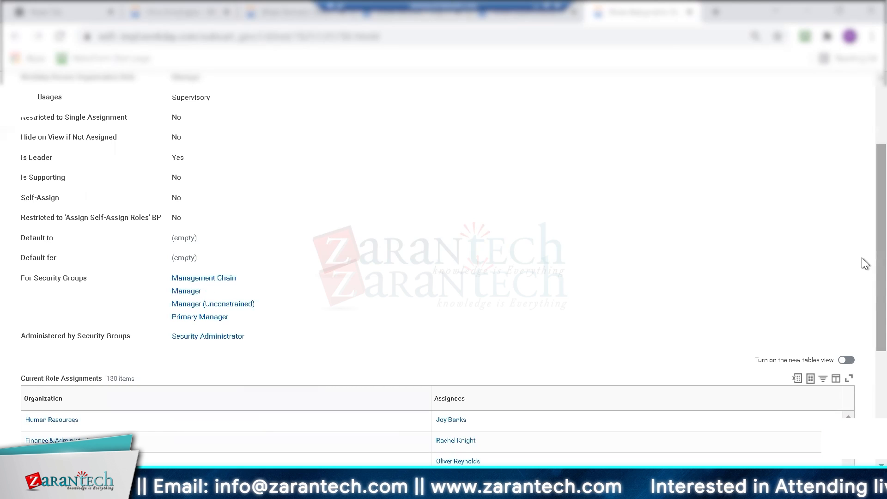
{"action": "scroll", "coordinate": [865, 324], "scroll_direction": "down", "scroll_amount": 4}
{"action": "scroll", "coordinate": [862, 286], "scroll_direction": "up", "scroll_amount": 5}
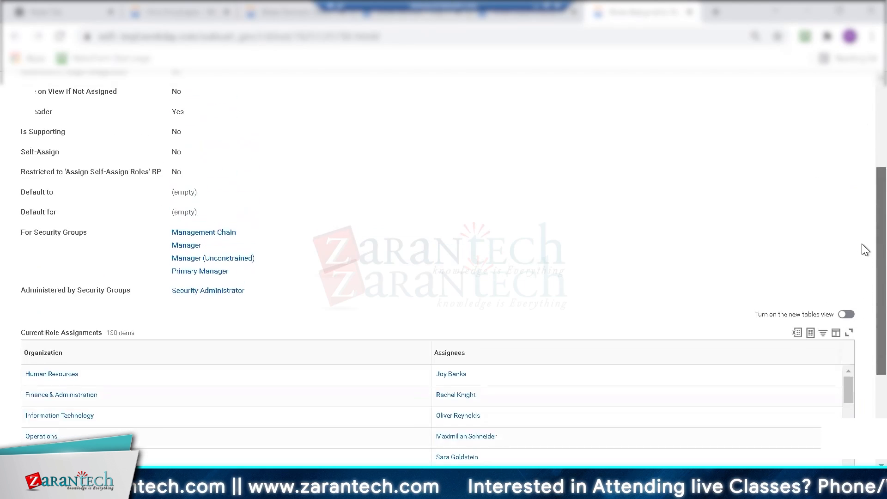
{"action": "mouse_move", "coordinate": [187, 324]}
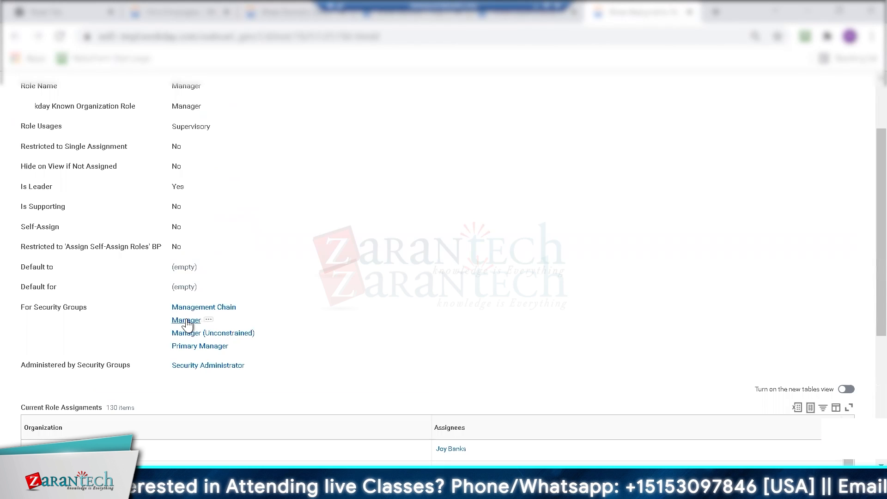
- Open the Manager security group linked to the role and examine its group criteria and access rights
{"action": "left_click", "coordinate": [187, 323]}
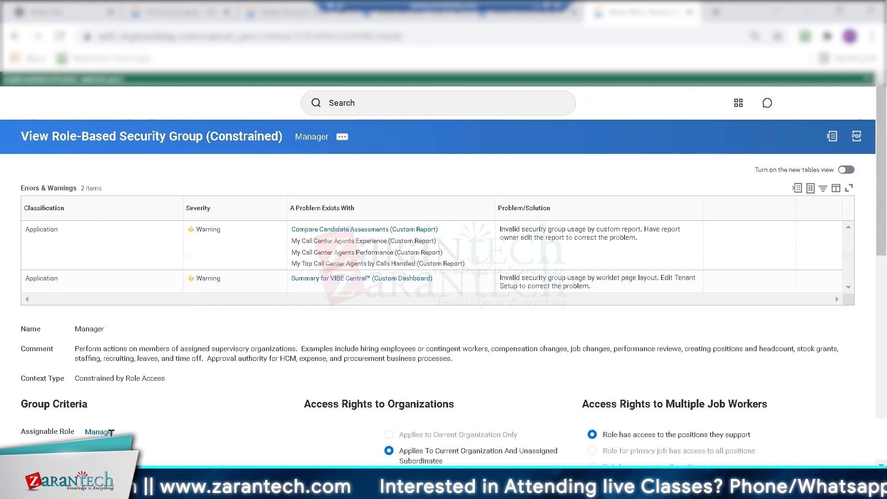
{"action": "scroll", "coordinate": [866, 176], "scroll_direction": "down", "scroll_amount": 5}
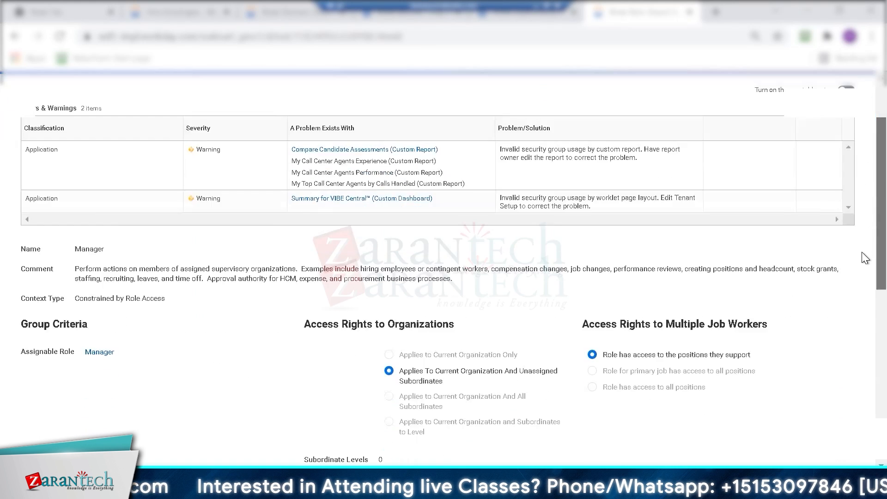
{"action": "scroll", "coordinate": [865, 208], "scroll_direction": "up", "scroll_amount": 7}
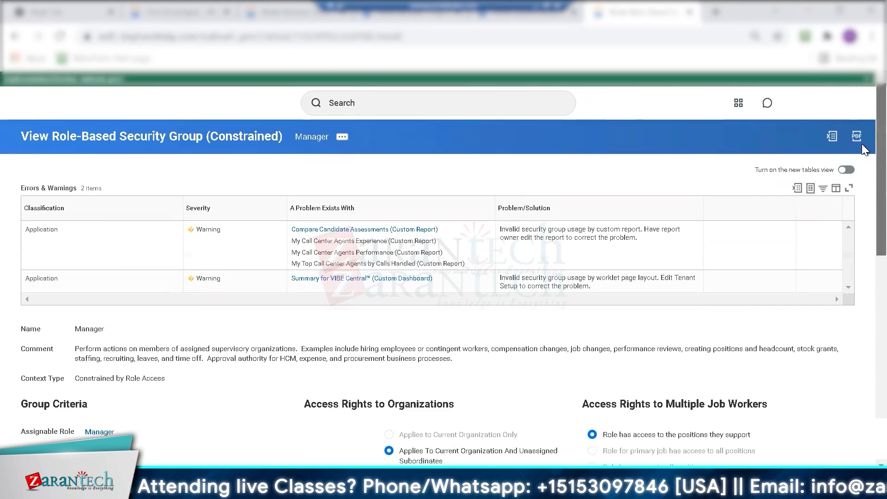
{"action": "scroll", "coordinate": [865, 194], "scroll_direction": "down", "scroll_amount": 3}
{"action": "scroll", "coordinate": [862, 221], "scroll_direction": "down", "scroll_amount": 4}
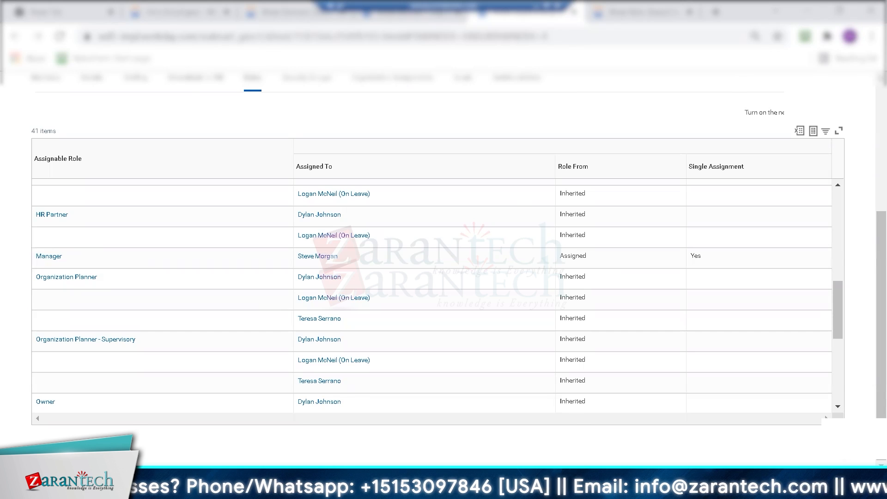
- Run View Security for Securable Item for "compensation" and look through the resulting tasks
{"action": "scroll", "coordinate": [443, 208], "scroll_direction": "up", "scroll_amount": 5}
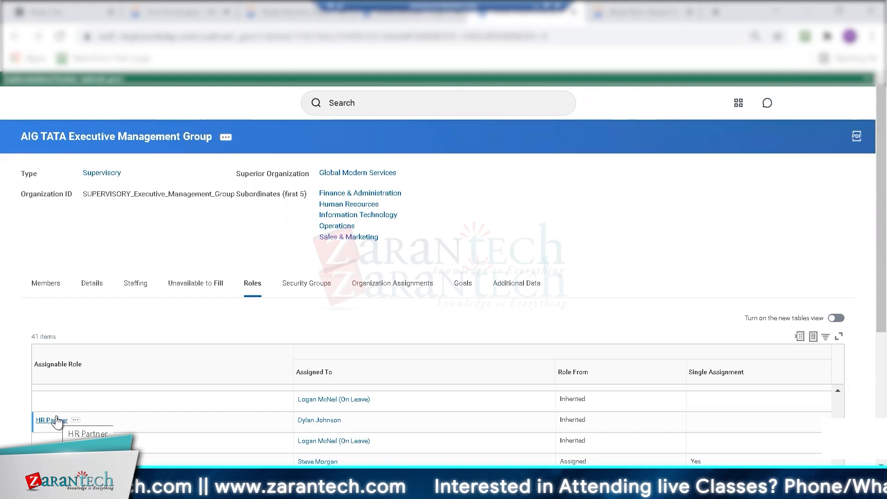
{"action": "left_click", "coordinate": [236, 288]}
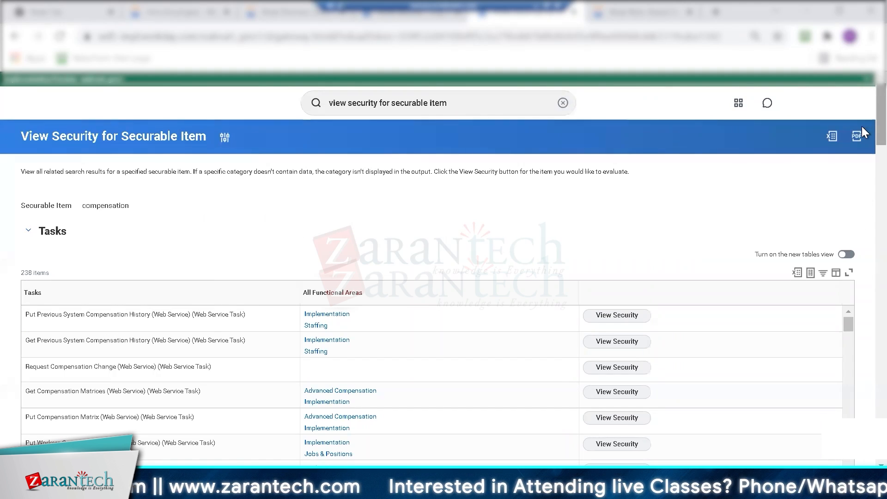
{"action": "scroll", "coordinate": [861, 130], "scroll_direction": "down", "scroll_amount": 5}
{"action": "scroll", "coordinate": [862, 134], "scroll_direction": "up", "scroll_amount": 5}
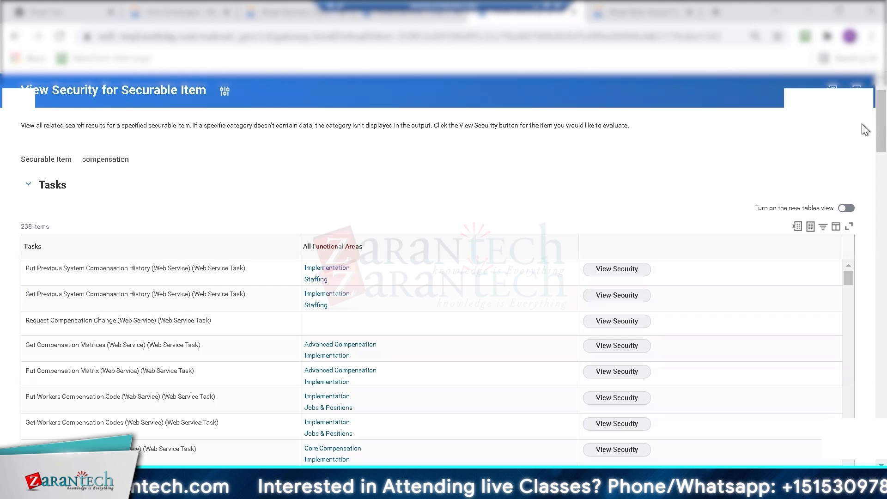
{"action": "scroll", "coordinate": [866, 140], "scroll_direction": "down", "scroll_amount": 3}
{"action": "scroll", "coordinate": [863, 152], "scroll_direction": "down", "scroll_amount": 2}
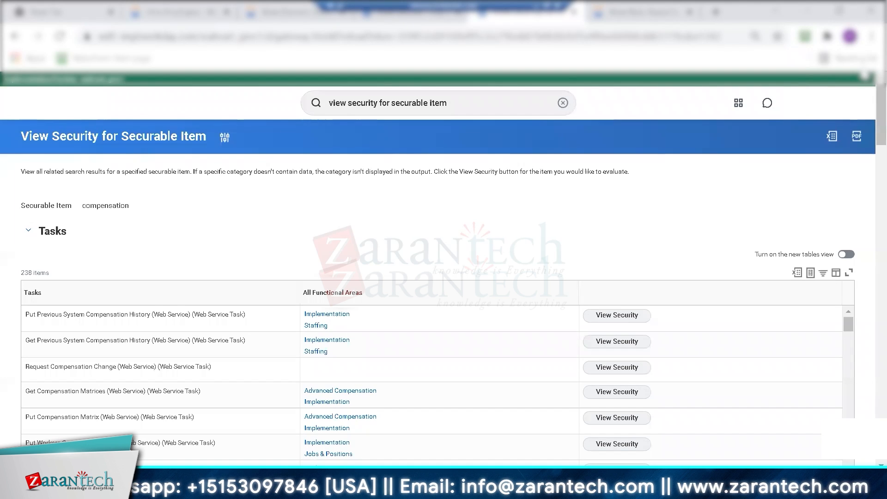
- Locate the Compensation History - All Statuses report field among the Report Fields and view its security
{"action": "left_click_drag", "start_coordinate": [881, 127], "coordinate": [881, 130]}
{"action": "scroll", "coordinate": [864, 135], "scroll_direction": "down", "scroll_amount": 8}
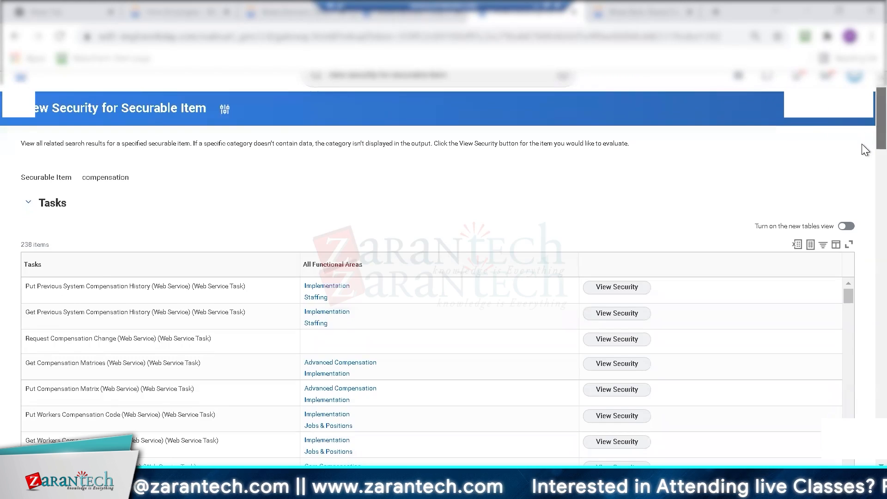
{"action": "scroll", "coordinate": [862, 245], "scroll_direction": "down", "scroll_amount": 8}
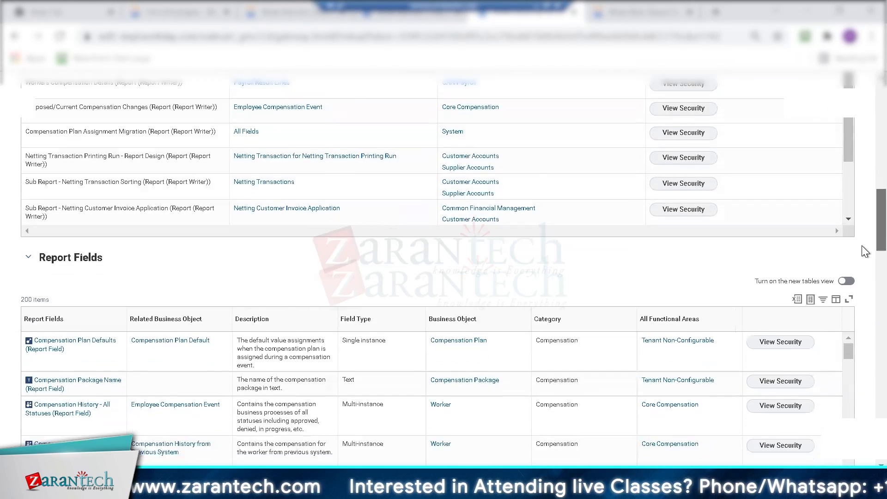
{"action": "scroll", "coordinate": [861, 254], "scroll_direction": "down", "scroll_amount": 1}
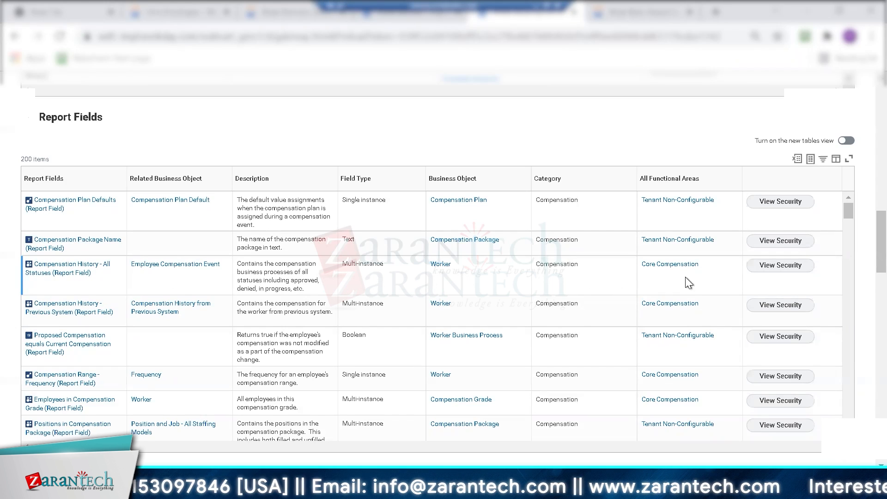
{"action": "left_click", "coordinate": [779, 266]}
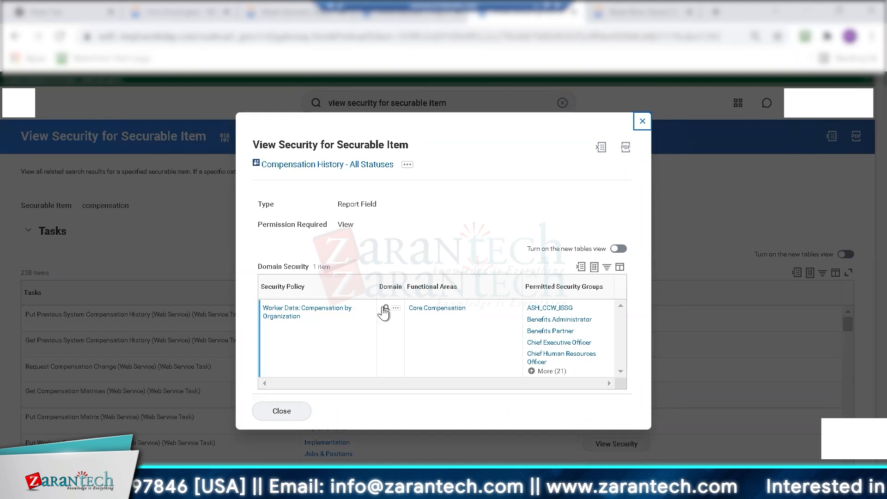
- Expand the full list of permitted security groups for the Compensation History - All Statuses report field and read through it
{"action": "left_click", "coordinate": [550, 371]}
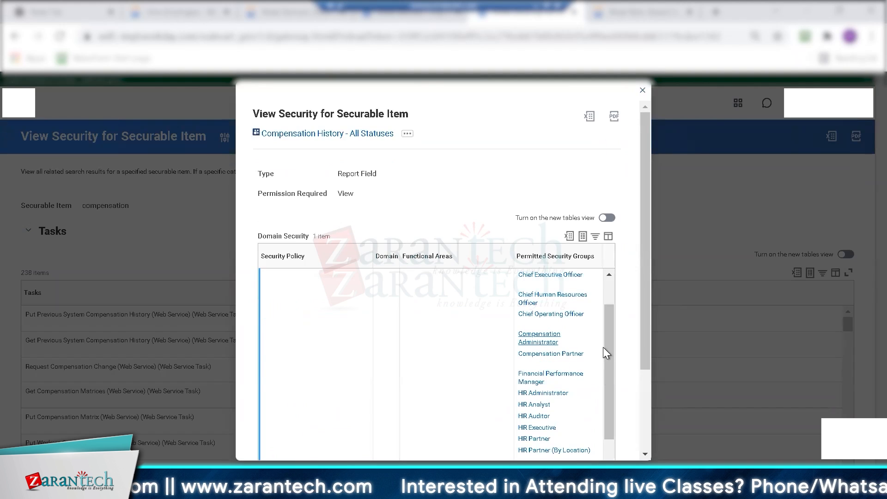
{"action": "scroll", "coordinate": [610, 392], "scroll_direction": "down", "scroll_amount": 3}
{"action": "left_click_drag", "start_coordinate": [605, 412], "coordinate": [593, 268]}
- Open the Worker Data: Compensation by Organization domain, then its domain security policy, and examine the Report/Task and Integration Permissions
{"action": "mouse_move", "coordinate": [382, 278]}
{"action": "left_click", "coordinate": [381, 277]}
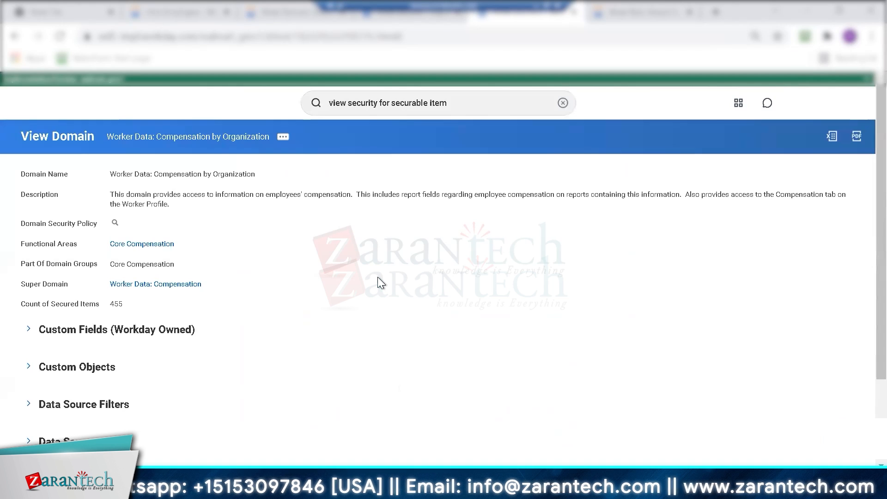
{"action": "mouse_move", "coordinate": [117, 223]}
{"action": "left_click", "coordinate": [115, 224]}
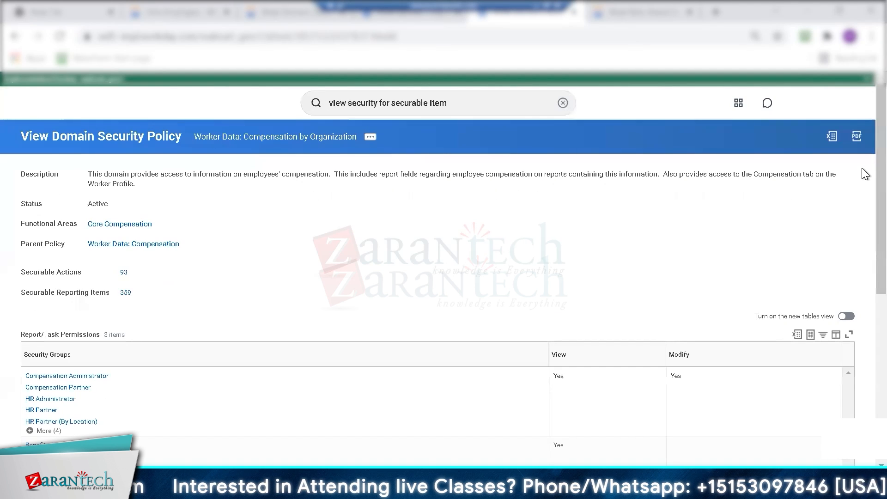
{"action": "scroll", "coordinate": [861, 218], "scroll_direction": "down", "scroll_amount": 5}
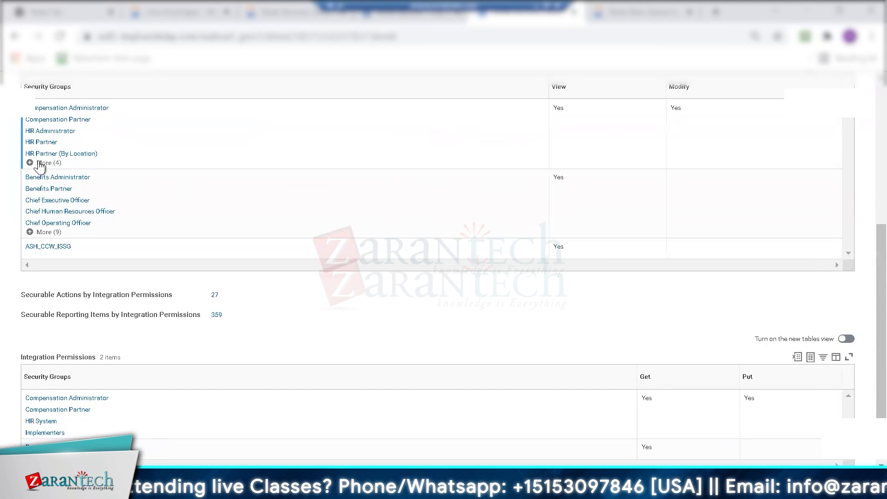
- Open the HR Partner security group separately and examine its access rights, domain security policy permissions and available actions
{"action": "right_click", "coordinate": [53, 144]}
{"action": "left_click", "coordinate": [57, 149]}
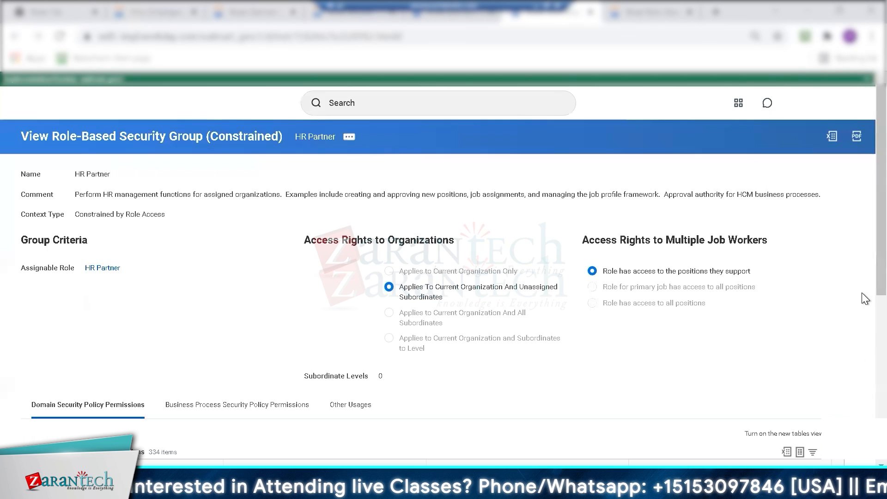
{"action": "scroll", "coordinate": [865, 279], "scroll_direction": "down", "scroll_amount": 5}
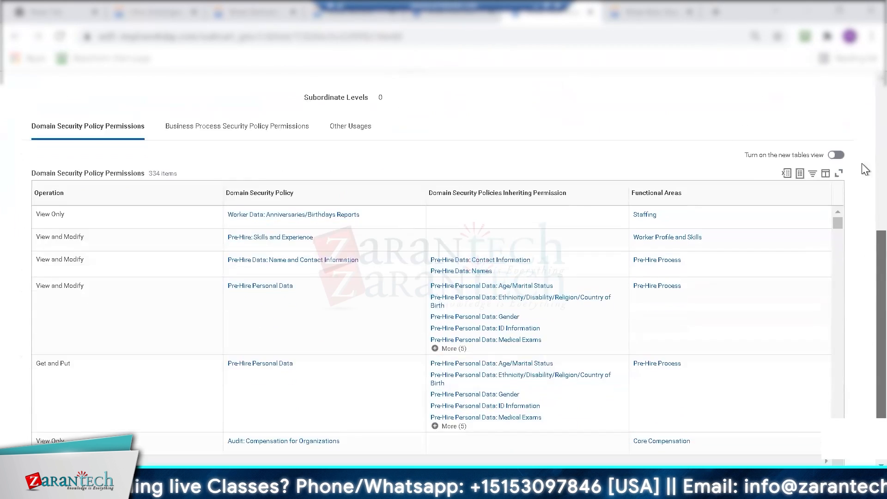
{"action": "scroll", "coordinate": [865, 170], "scroll_direction": "up", "scroll_amount": 5}
{"action": "left_click", "coordinate": [348, 138]}
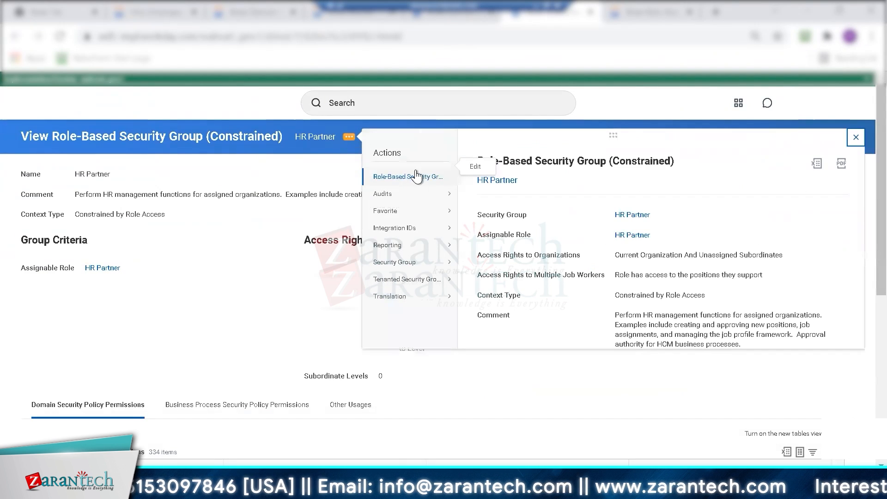
- Edit the Worker Data: Compensation by Organization policy permissions, removing Benefits Partner from the view-only Report/Task Permissions row
{"action": "scroll", "coordinate": [511, 315], "scroll_direction": "down", "scroll_amount": 15}
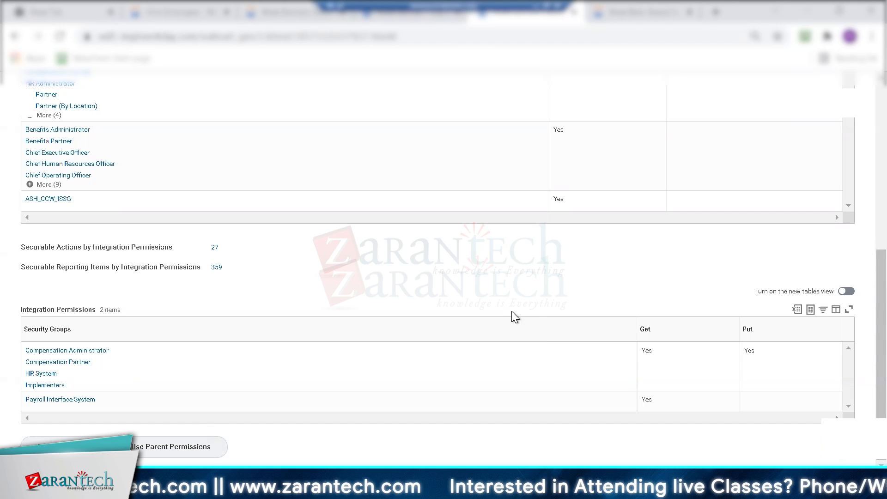
{"action": "scroll", "coordinate": [864, 125], "scroll_direction": "up", "scroll_amount": 15}
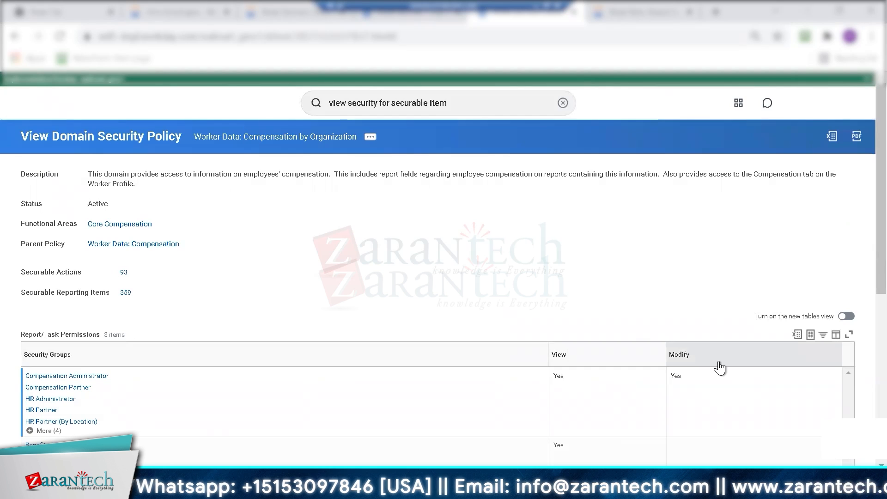
{"action": "left_click", "coordinate": [370, 138]}
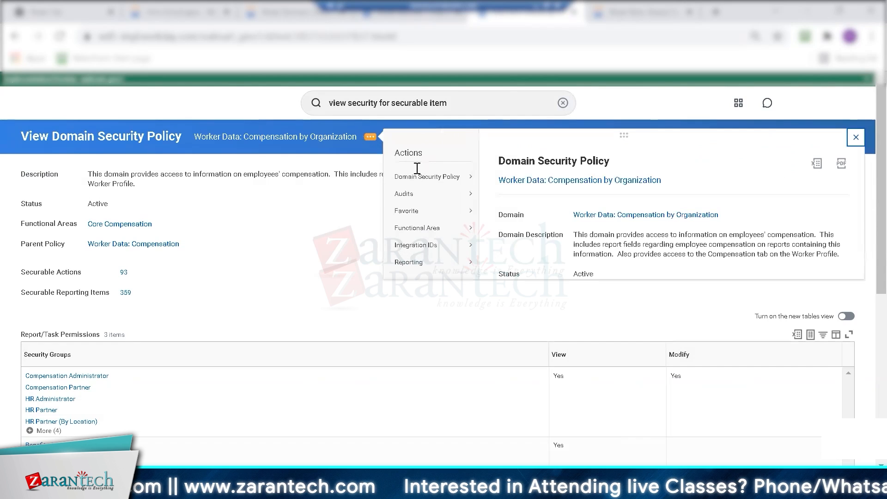
{"action": "left_click", "coordinate": [394, 308]}
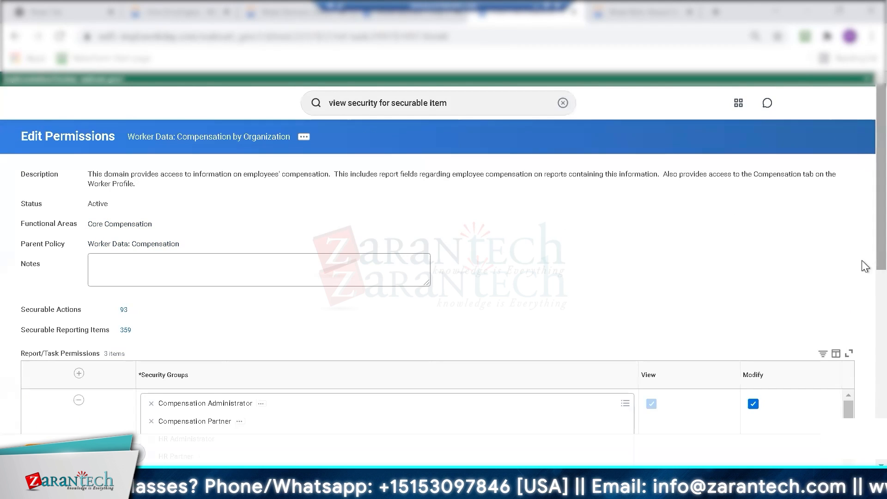
{"action": "scroll", "coordinate": [861, 260], "scroll_direction": "down", "scroll_amount": 8}
{"action": "scroll", "coordinate": [861, 257], "scroll_direction": "up", "scroll_amount": 4}
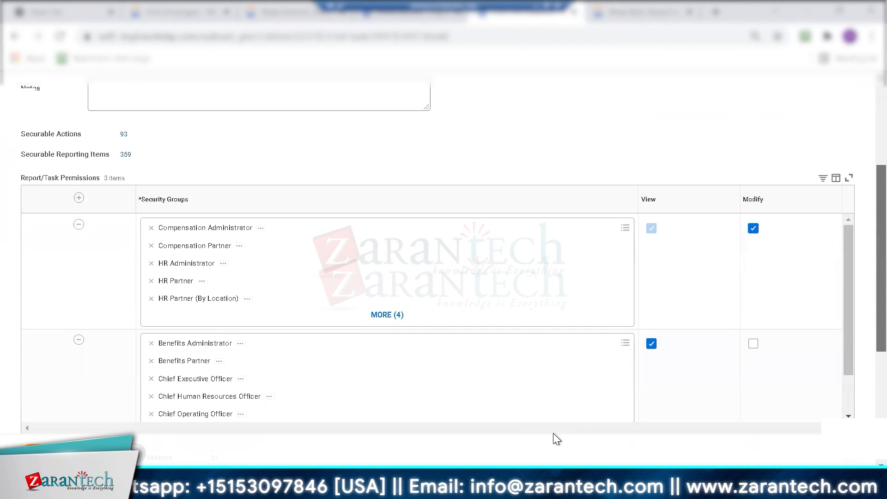
{"action": "left_click", "coordinate": [151, 361]}
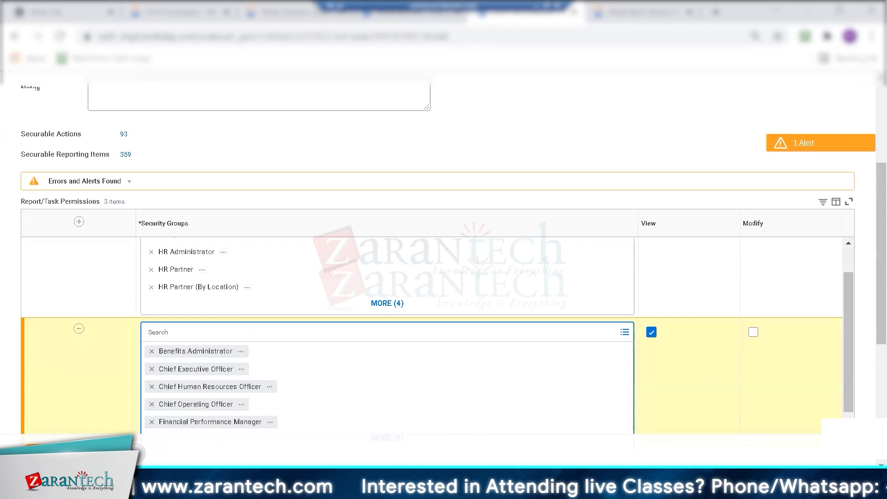
- Read the alert for row 2 of the Report/Task Permissions, close it and save the edited permissions
{"action": "left_click", "coordinate": [804, 144]}
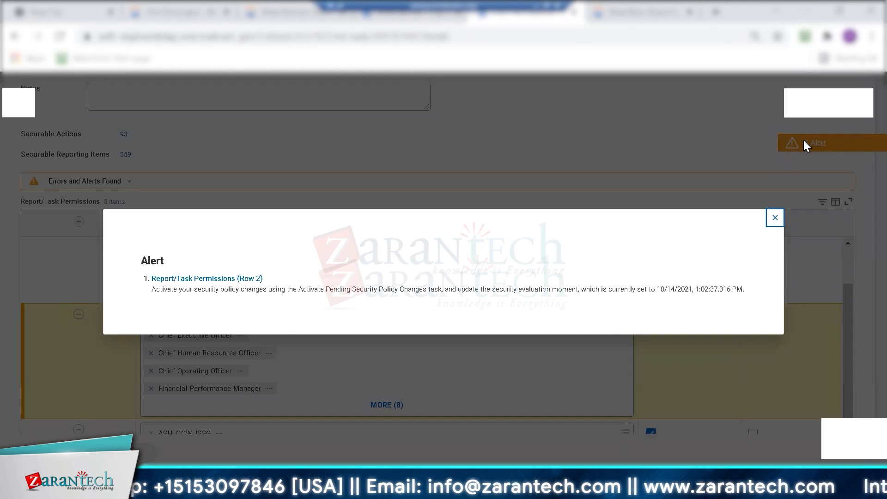
{"action": "left_click", "coordinate": [775, 218]}
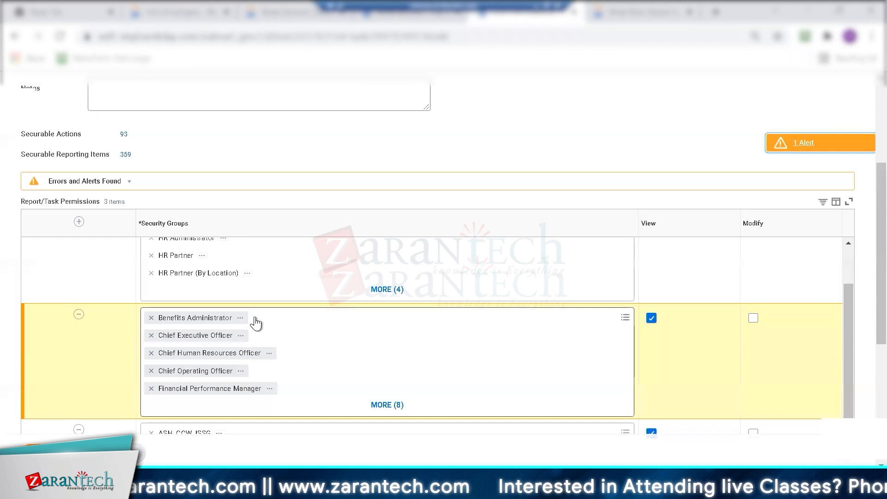
{"action": "left_click", "coordinate": [805, 143]}
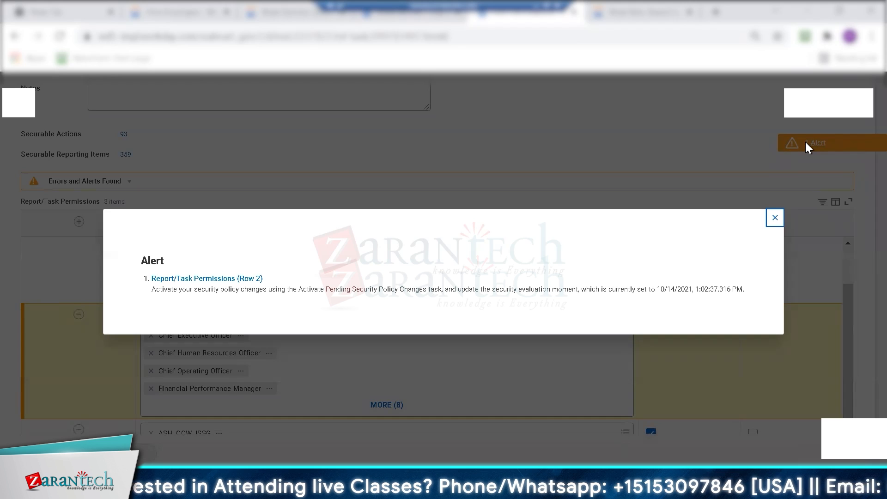
{"action": "left_click", "coordinate": [774, 222]}
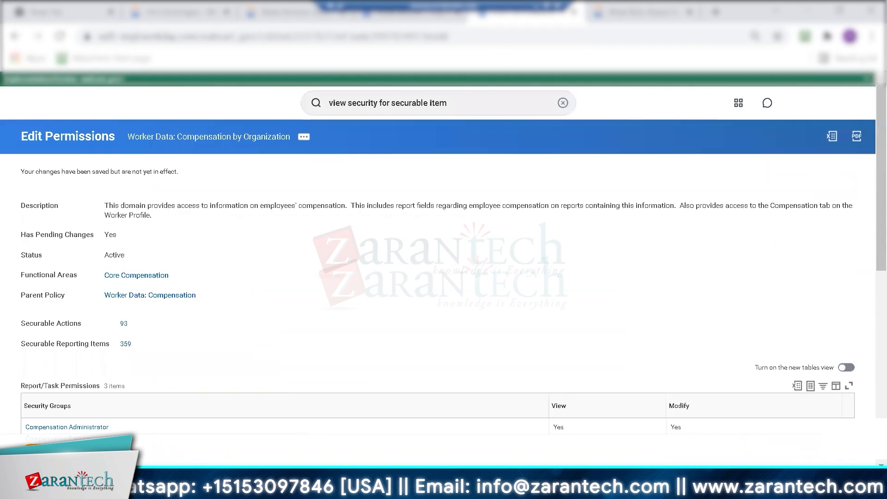
- Search for "activate pending" and open the Activate All Pending Authentication Policy Changes task
{"action": "triple_click", "coordinate": [462, 98]}
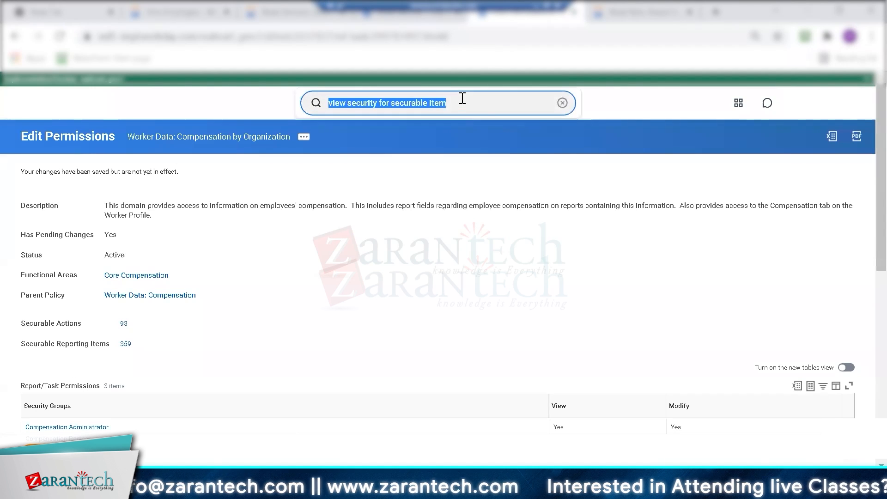
{"action": "type", "text": "activate pen"}
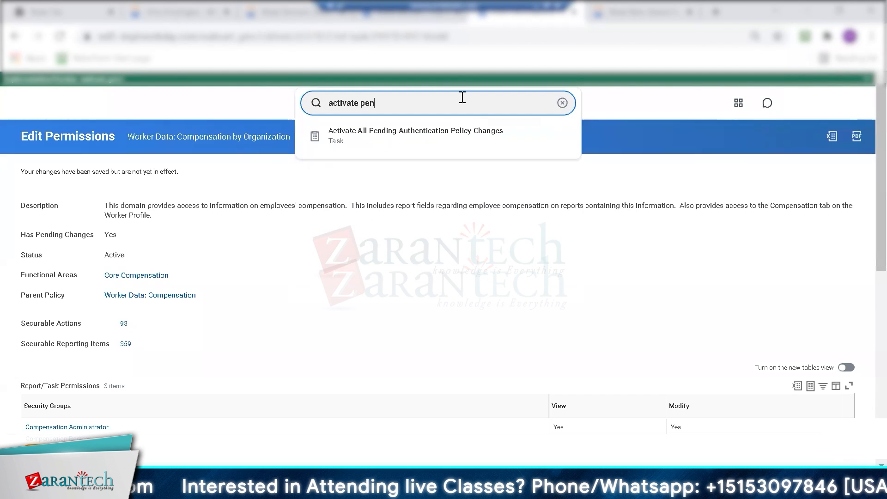
{"action": "type", "text": "disn"}
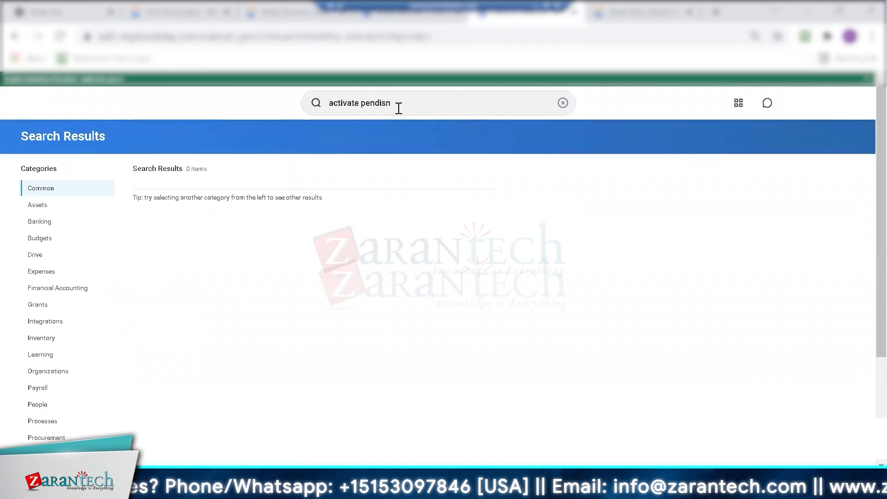
{"action": "left_click", "coordinate": [374, 100]}
{"action": "left_click_drag", "start_coordinate": [379, 102], "coordinate": [420, 101]}
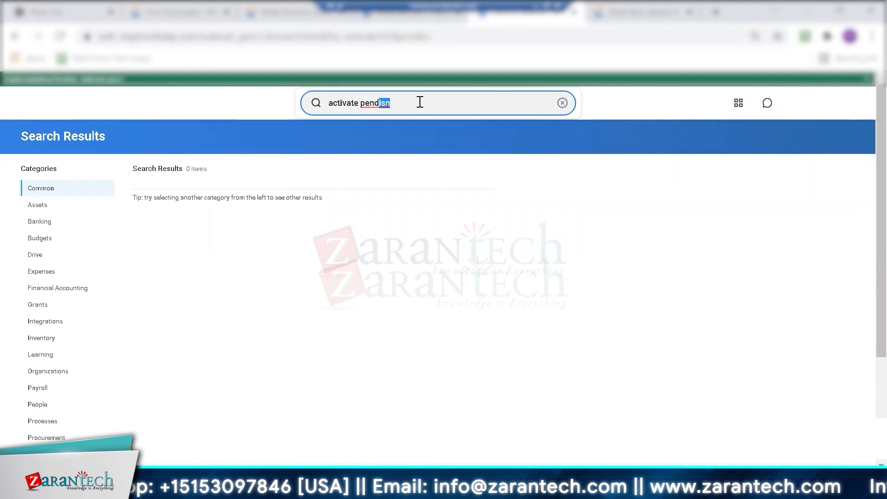
{"action": "type", "text": "i"}
{"action": "key", "text": "Return"}
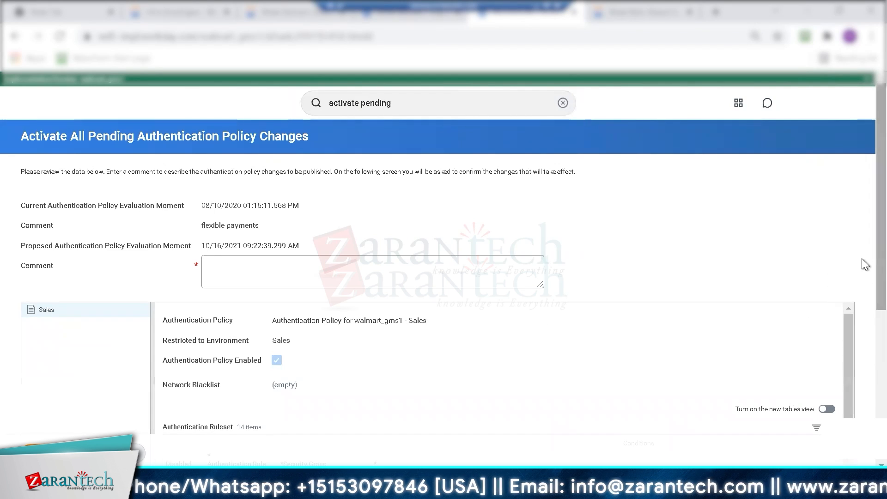
- Examine the Sales authentication policy and its Authentication Ruleset conditions in the pending changes task
{"action": "scroll", "coordinate": [861, 324], "scroll_direction": "down", "scroll_amount": 5}
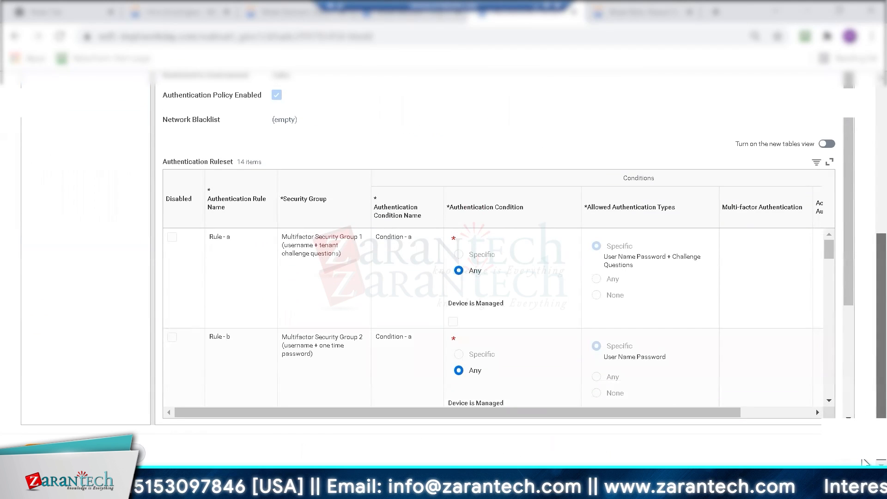
{"action": "left_click_drag", "start_coordinate": [830, 246], "coordinate": [841, 412]}
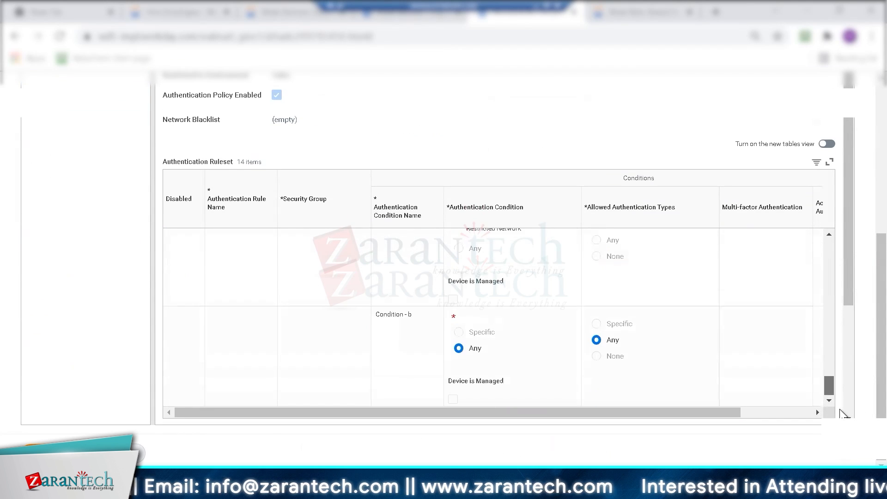
{"action": "scroll", "coordinate": [861, 252], "scroll_direction": "up", "scroll_amount": 5}
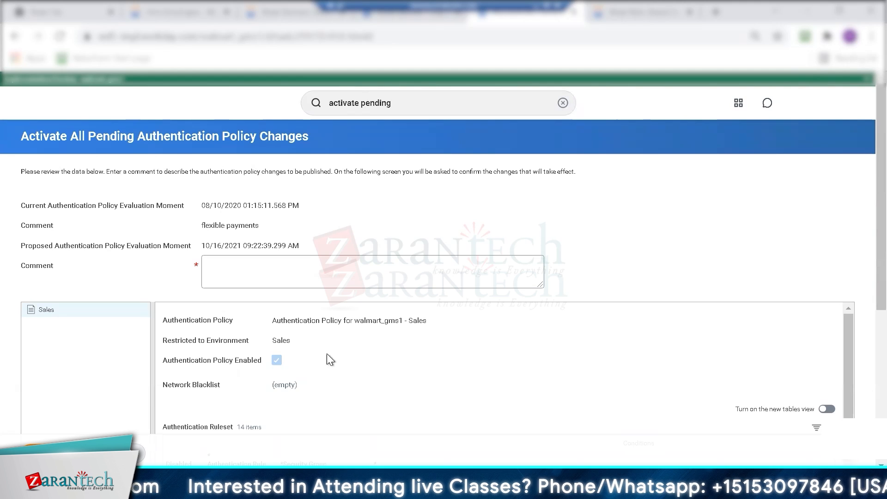
- Return to editing the Compensation by Organization permissions, add Benefits Partner back to the view-only Report/Task Permissions row and save
{"action": "right_click", "coordinate": [18, 37]}
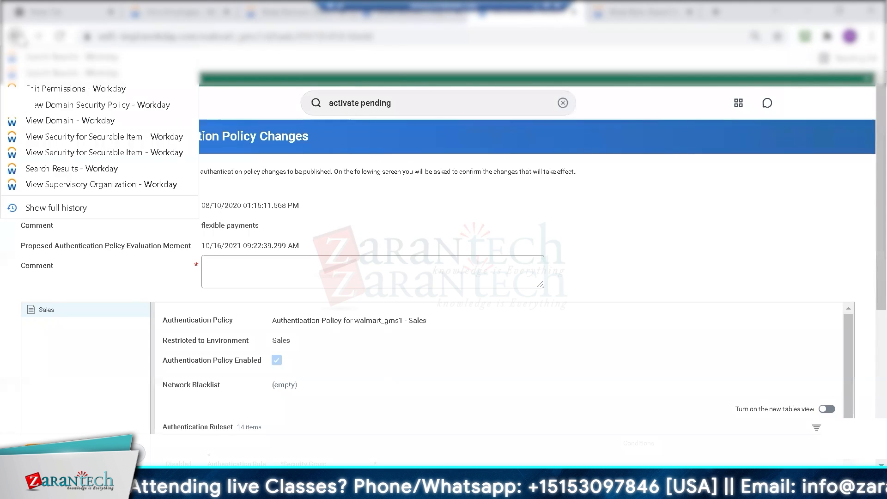
{"action": "left_click", "coordinate": [35, 90]}
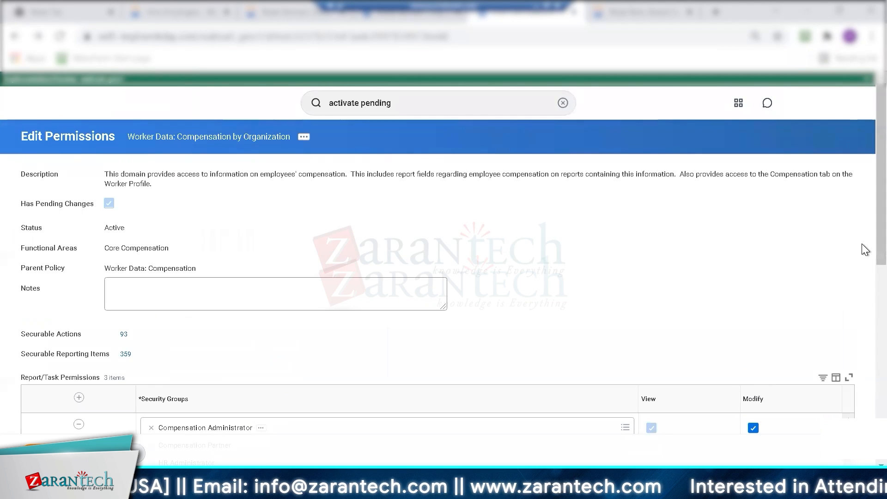
{"action": "scroll", "coordinate": [862, 401], "scroll_direction": "down", "scroll_amount": 7}
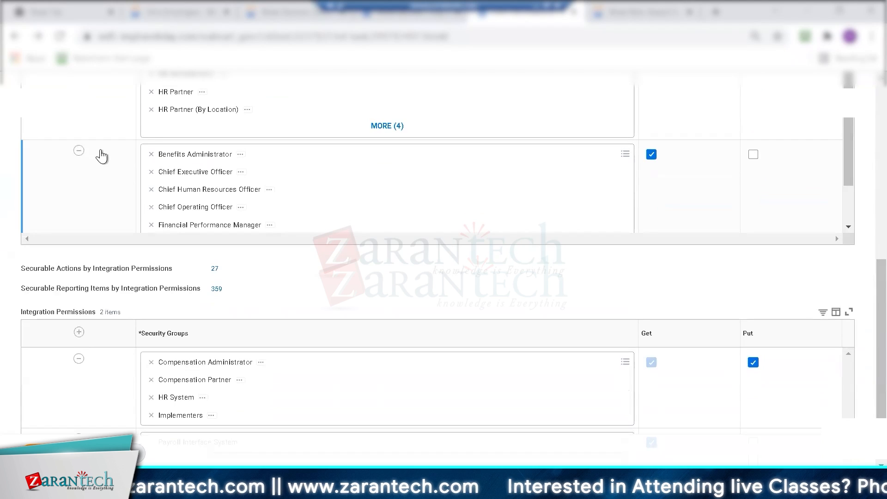
{"action": "left_click", "coordinate": [336, 199]}
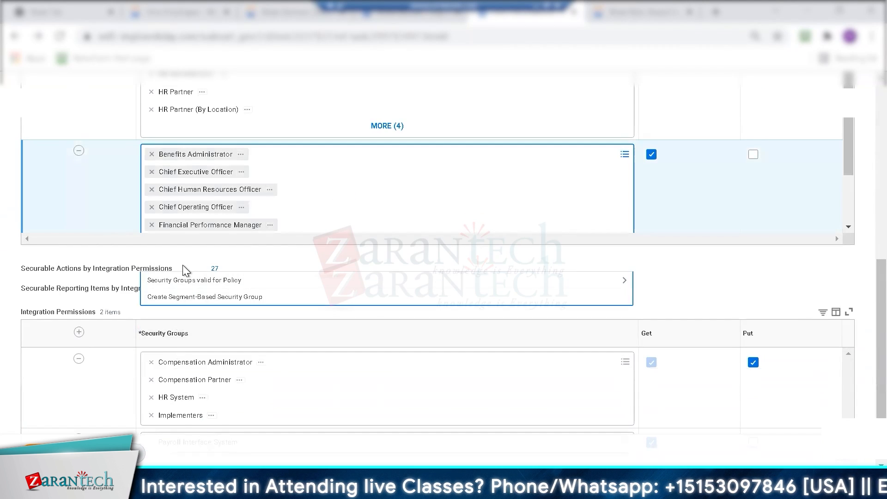
{"action": "type", "text": "bene"}
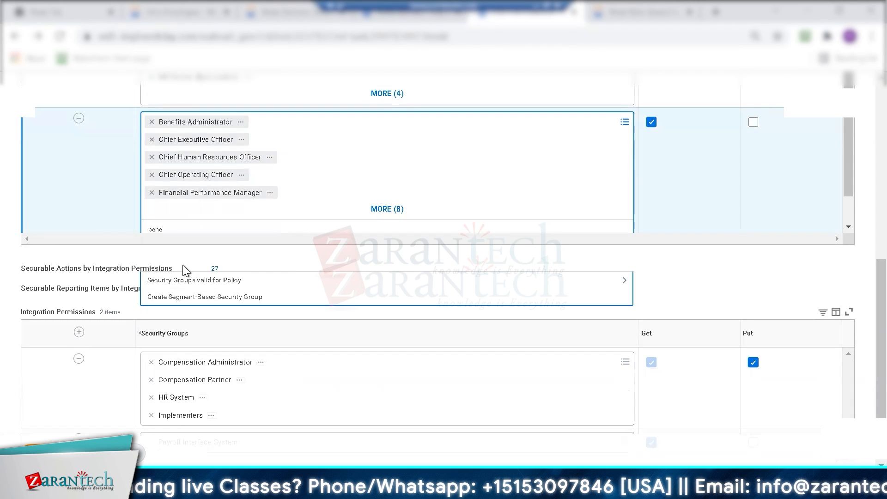
{"action": "type", "text": "fits"}
{"action": "type", "text": " parn"}
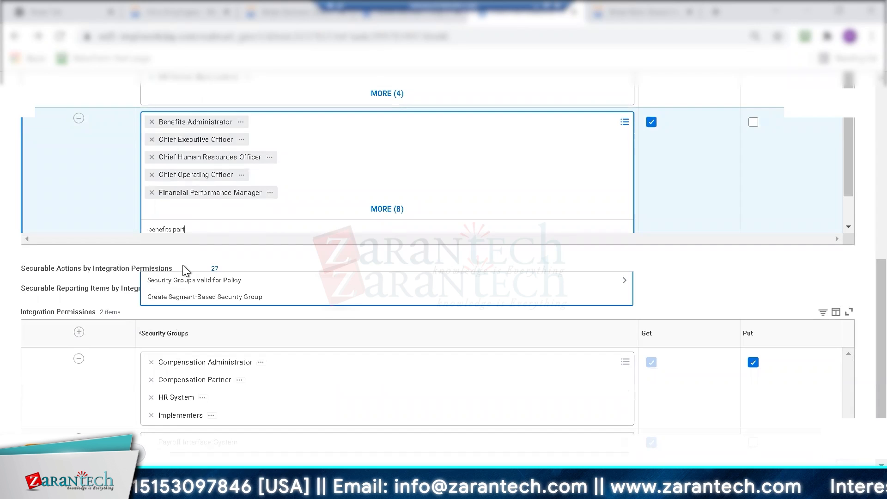
{"action": "type", "text": "ner"}
{"action": "key", "text": "Return"}
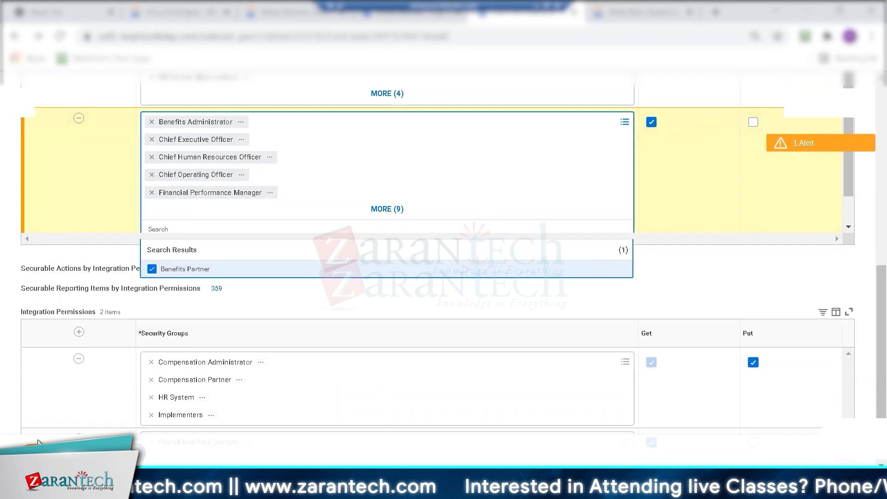
{"action": "left_click", "coordinate": [40, 452]}
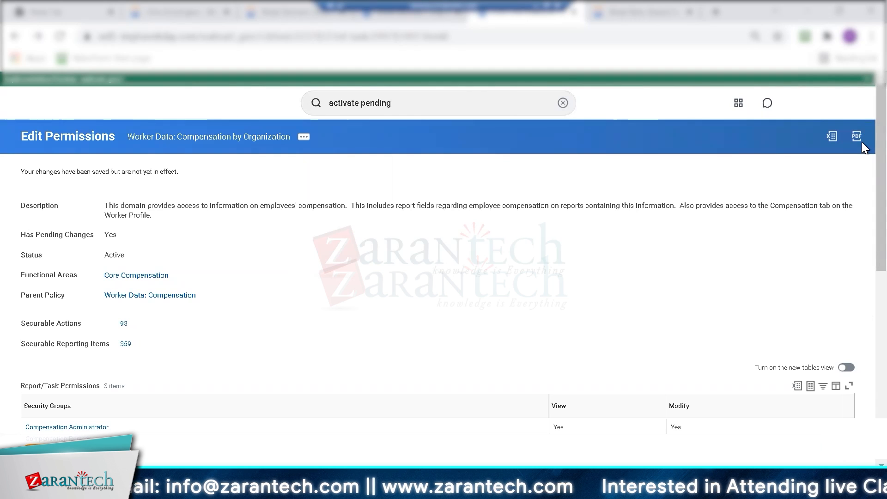
- Check the security groups and pending status on the saved Worker Data: Compensation by Organization permissions
{"action": "scroll", "coordinate": [862, 188], "scroll_direction": "down", "scroll_amount": 5}
{"action": "scroll", "coordinate": [866, 361], "scroll_direction": "down", "scroll_amount": 3}
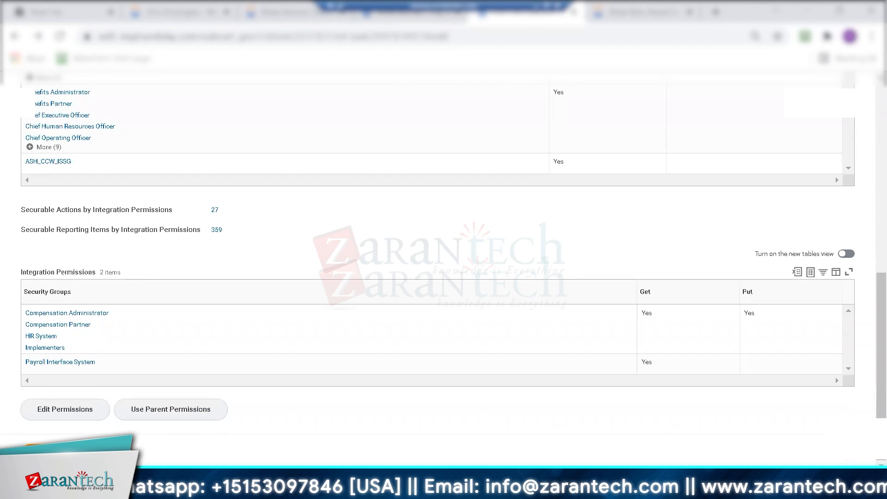
{"action": "key", "text": "Page_Up"}
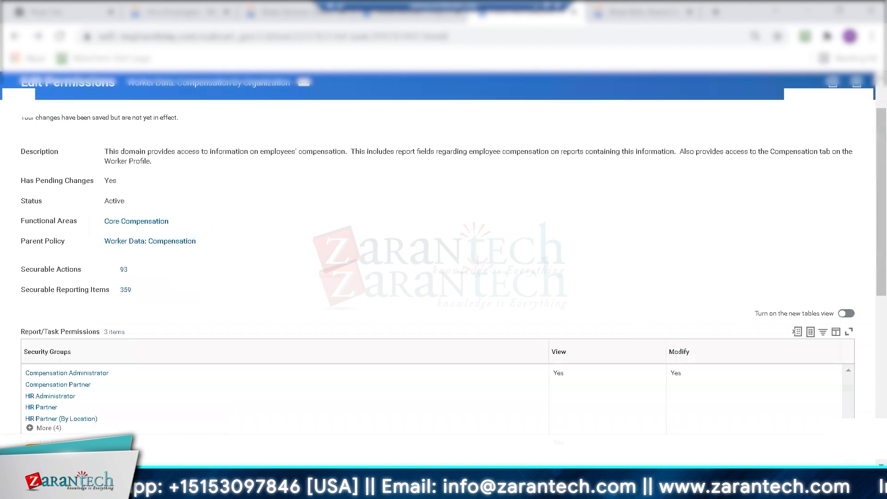
- Open the disable task for the Worker Data: Compensation by Organization policy, select its confirmation, and discard the task without submitting
{"action": "left_click", "coordinate": [304, 84]}
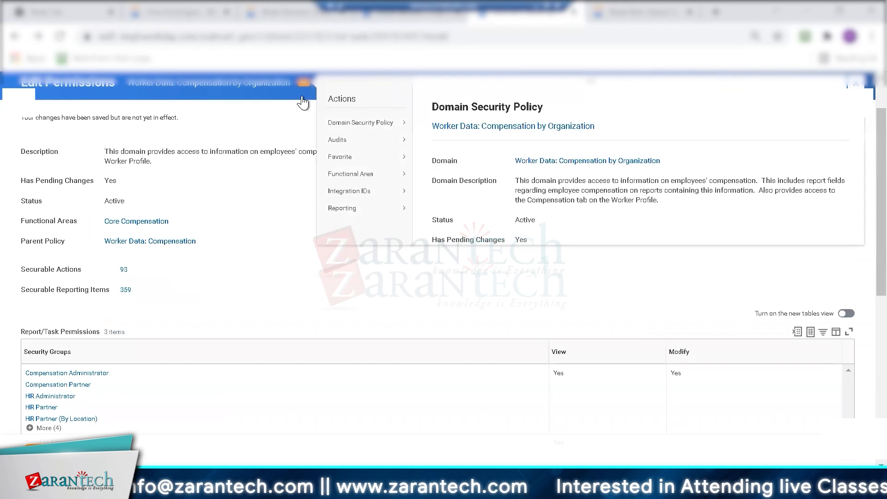
{"action": "mouse_move", "coordinate": [341, 125]}
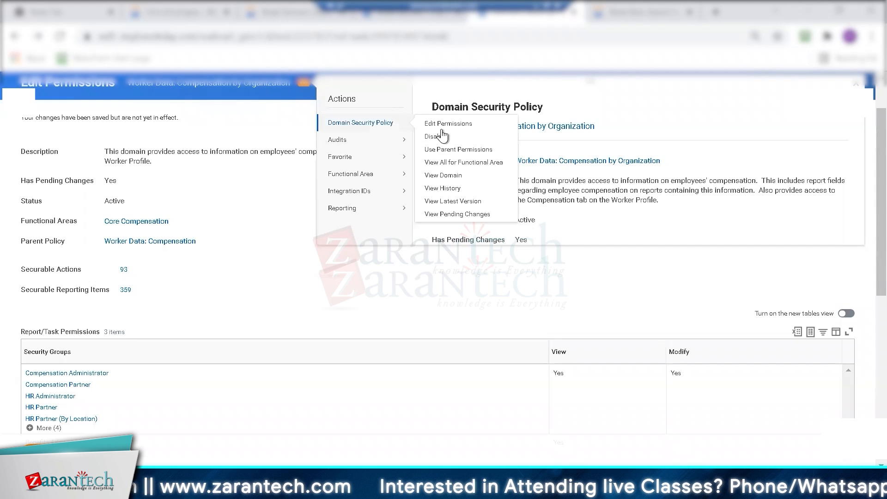
{"action": "left_click", "coordinate": [437, 143]}
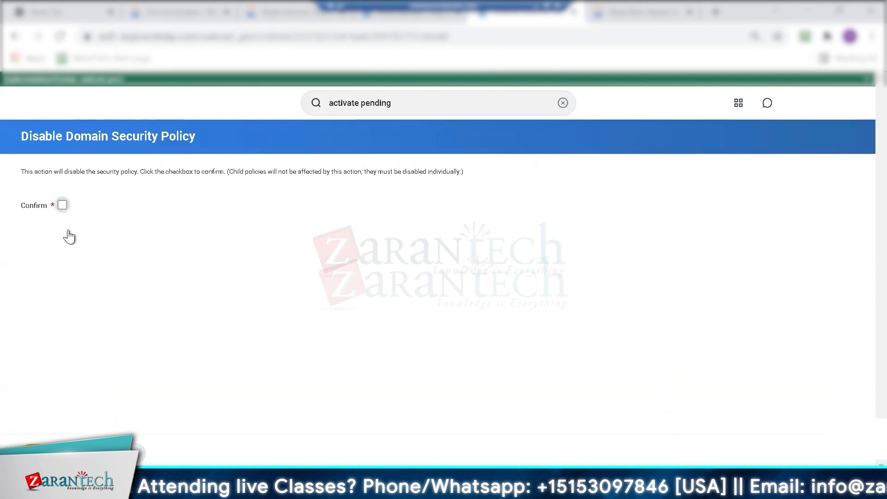
{"action": "left_click", "coordinate": [60, 206]}
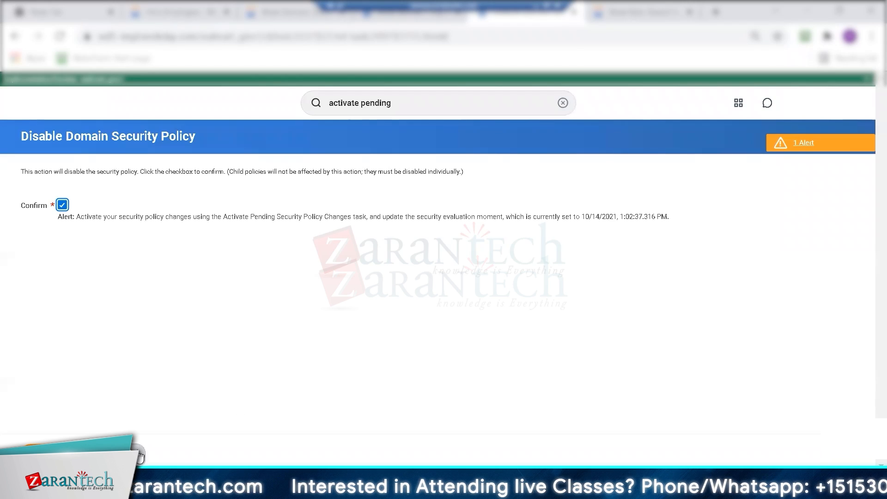
{"action": "left_click", "coordinate": [250, 443]}
{"action": "left_click", "coordinate": [394, 298]}
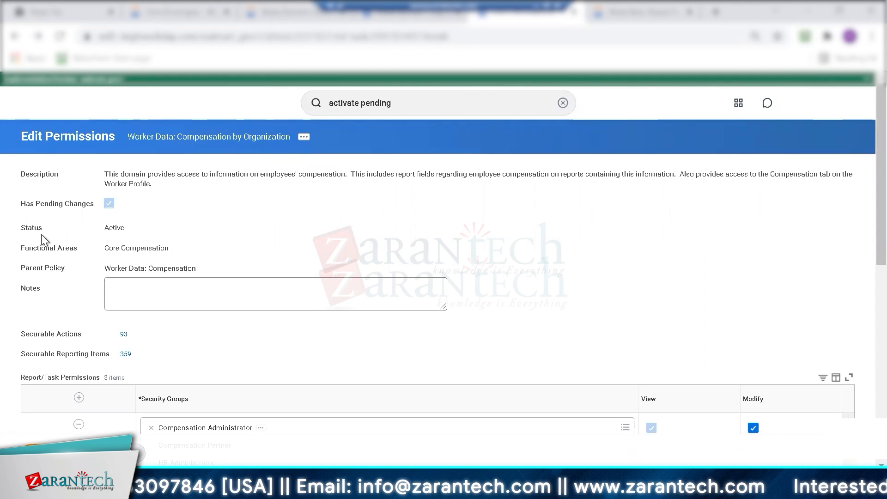
- Check the policy's status and summary preview on the Edit Permissions page, and leave editing for the View Domain Security Policy page
{"action": "left_click_drag", "start_coordinate": [20, 229], "coordinate": [153, 229]}
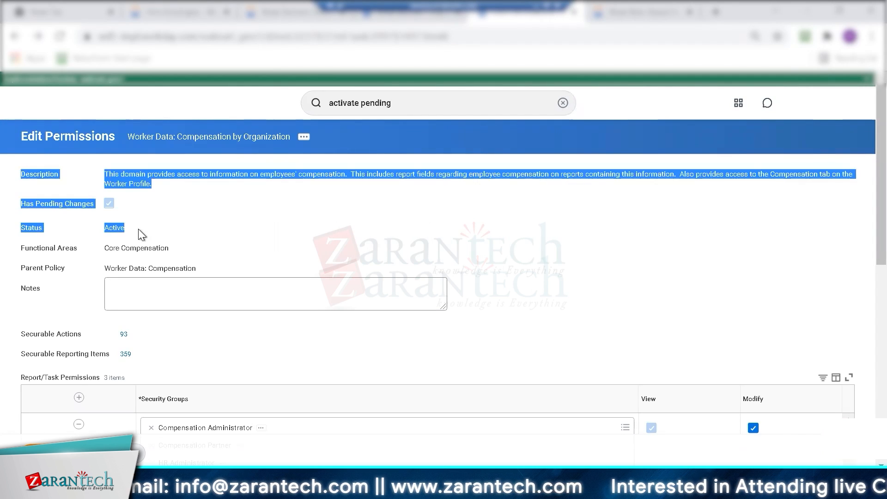
{"action": "left_click", "coordinate": [29, 240]}
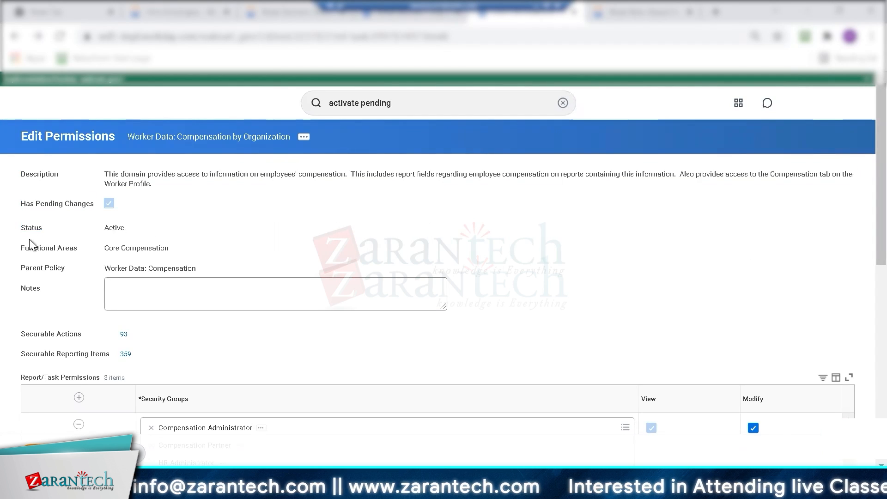
{"action": "left_click", "coordinate": [303, 136]}
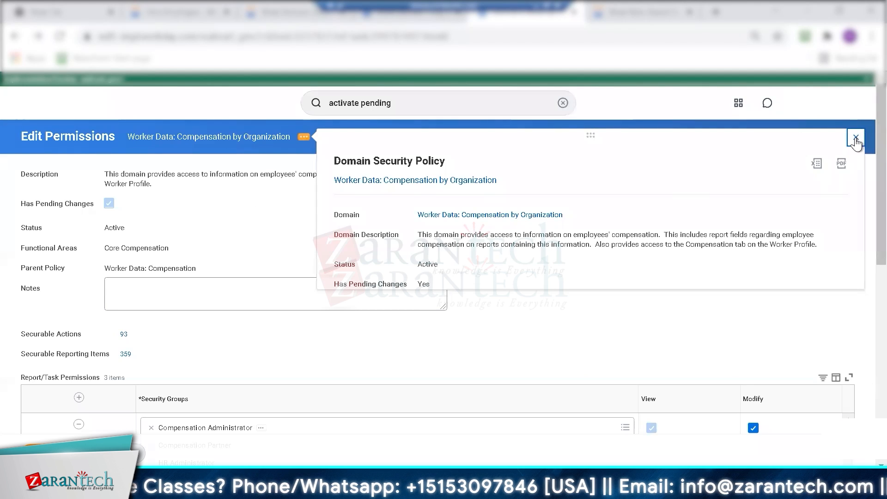
{"action": "left_click", "coordinate": [303, 138]}
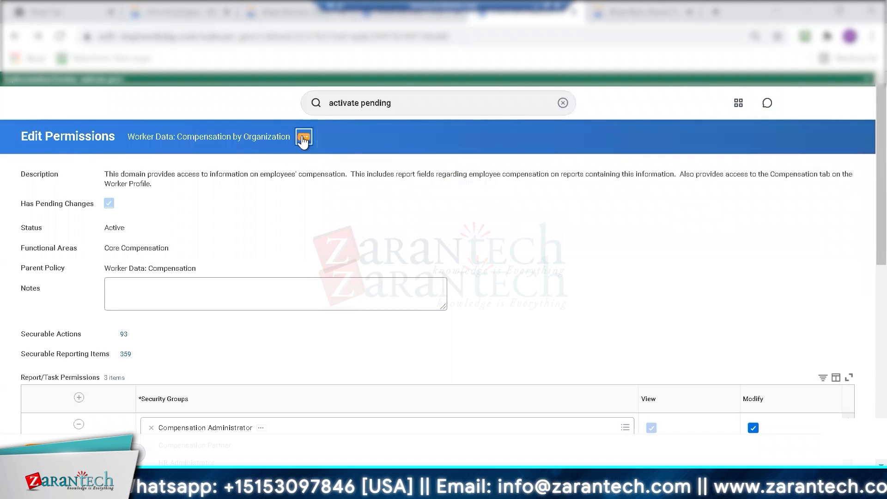
{"action": "left_click", "coordinate": [304, 138]}
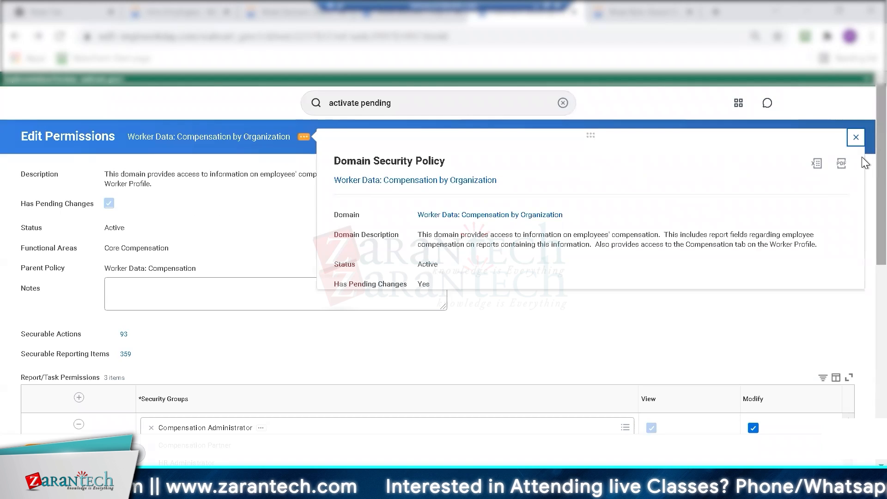
{"action": "scroll", "coordinate": [775, 333], "scroll_direction": "down", "scroll_amount": 5}
{"action": "left_click", "coordinate": [119, 453]}
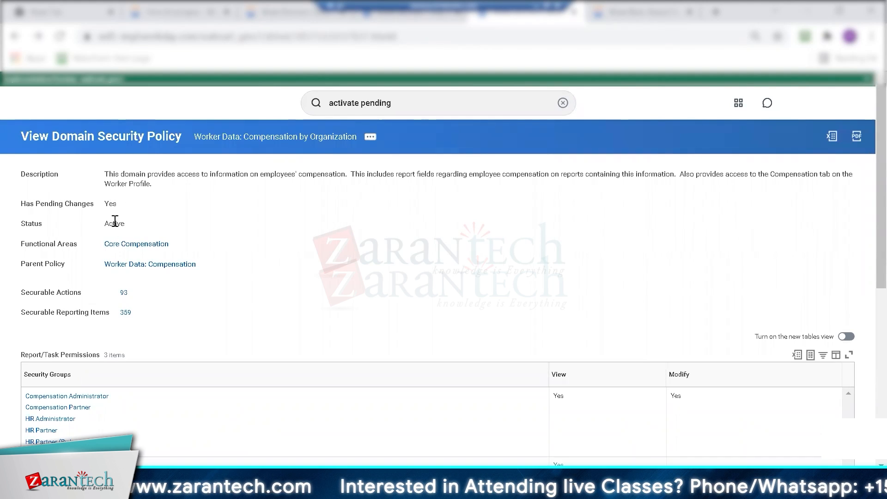
- Bring up the domain security policy actions for Worker Data: Compensation by Organization, including the Disable option
{"action": "left_click", "coordinate": [371, 138]}
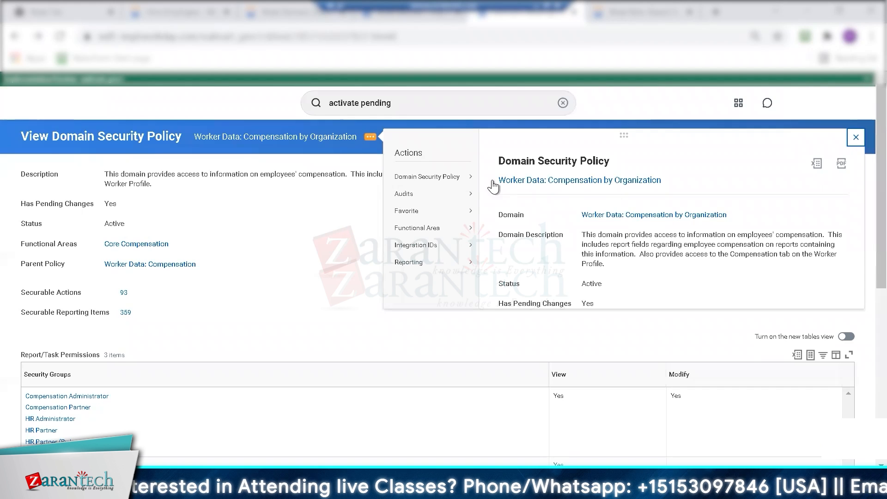
{"action": "mouse_move", "coordinate": [473, 180]}
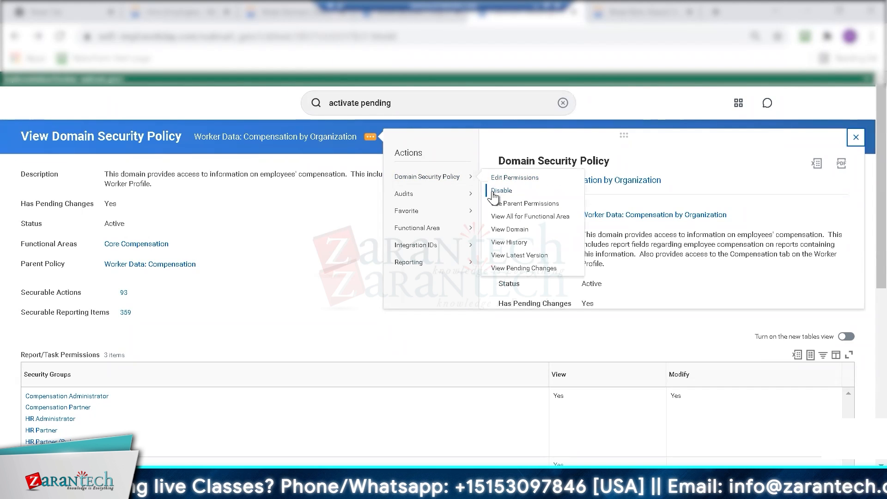